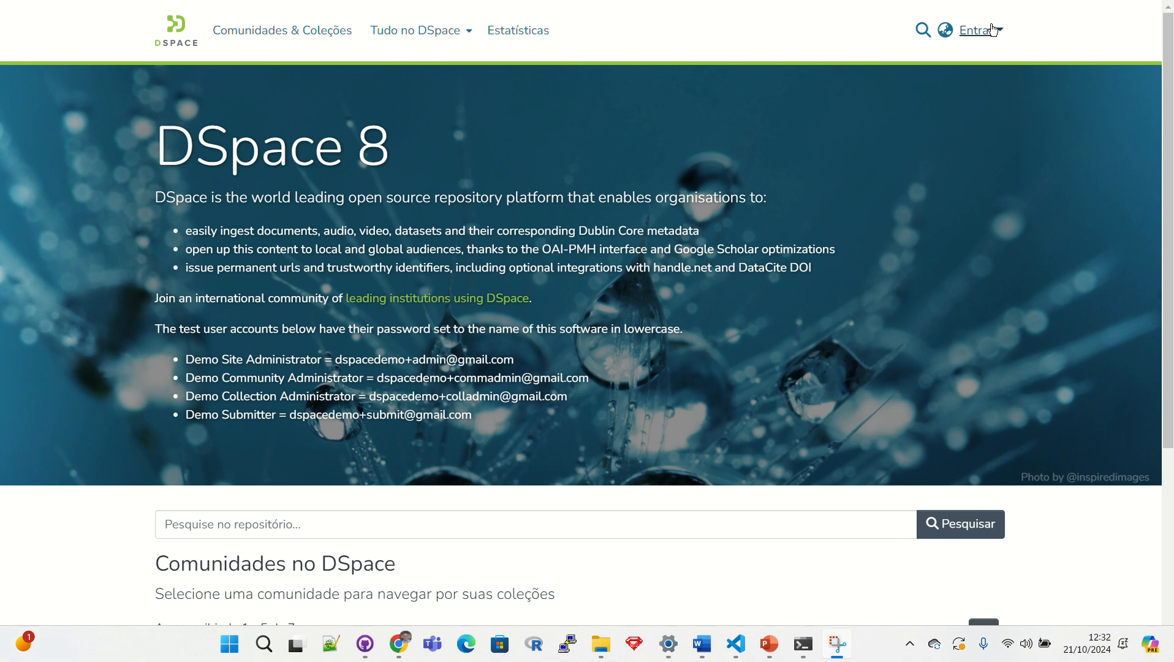
Sign in to DSpace with the administrator's e-mail address and password.
{"action": "left_click", "coordinate": [980, 30]}
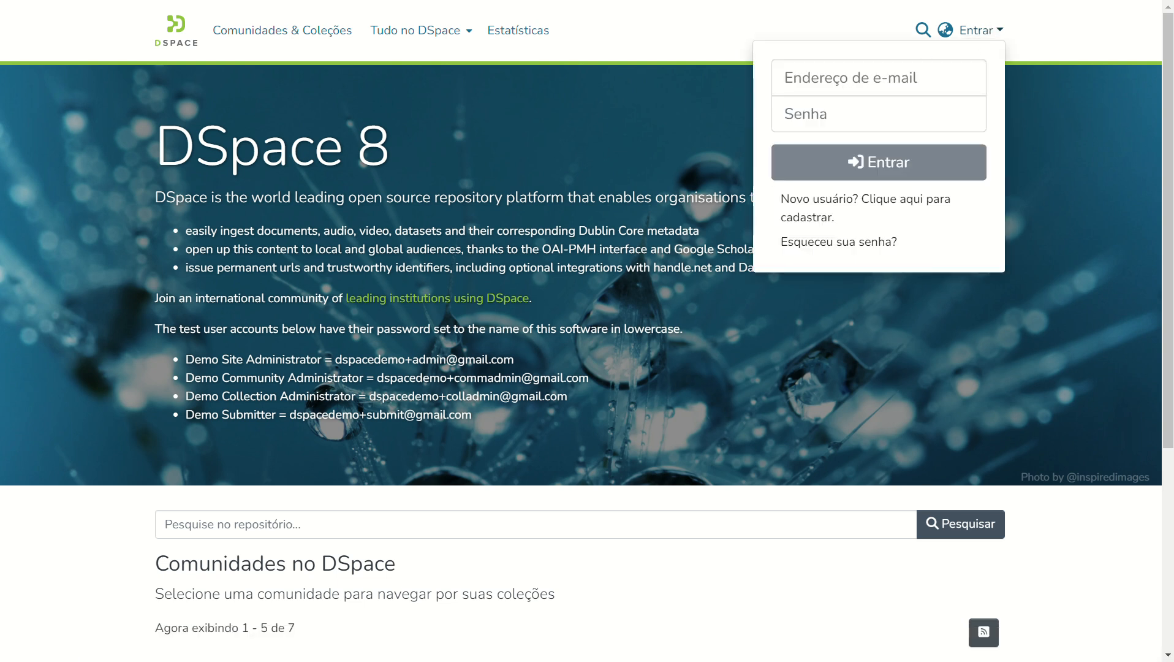
{"action": "left_click", "coordinate": [855, 90]}
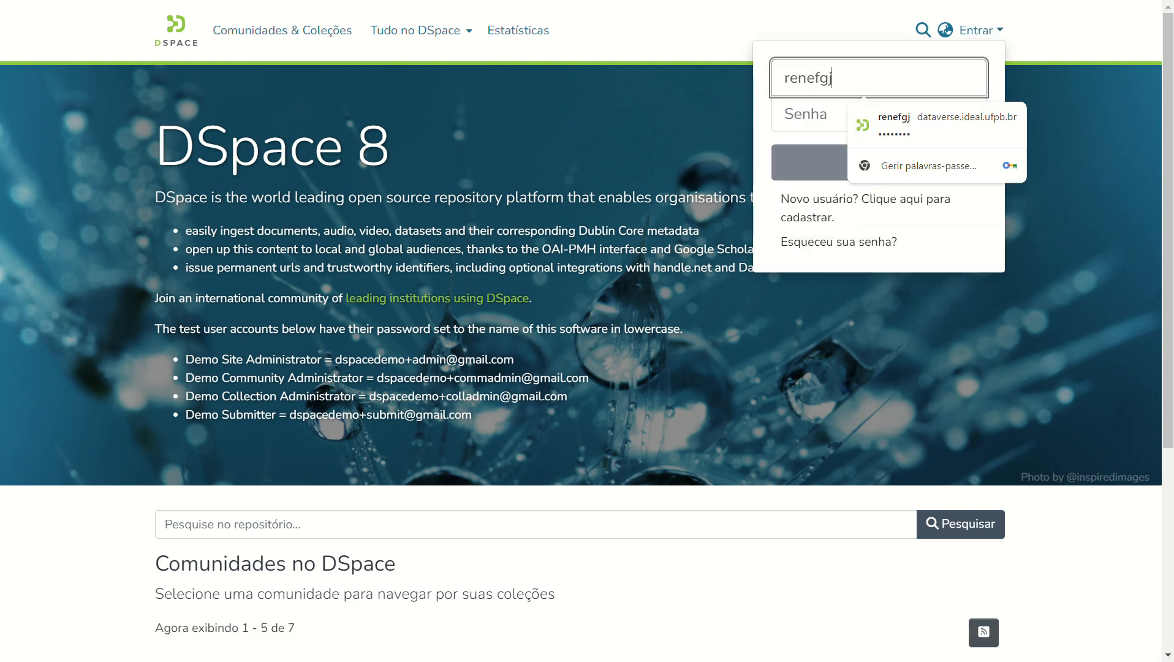
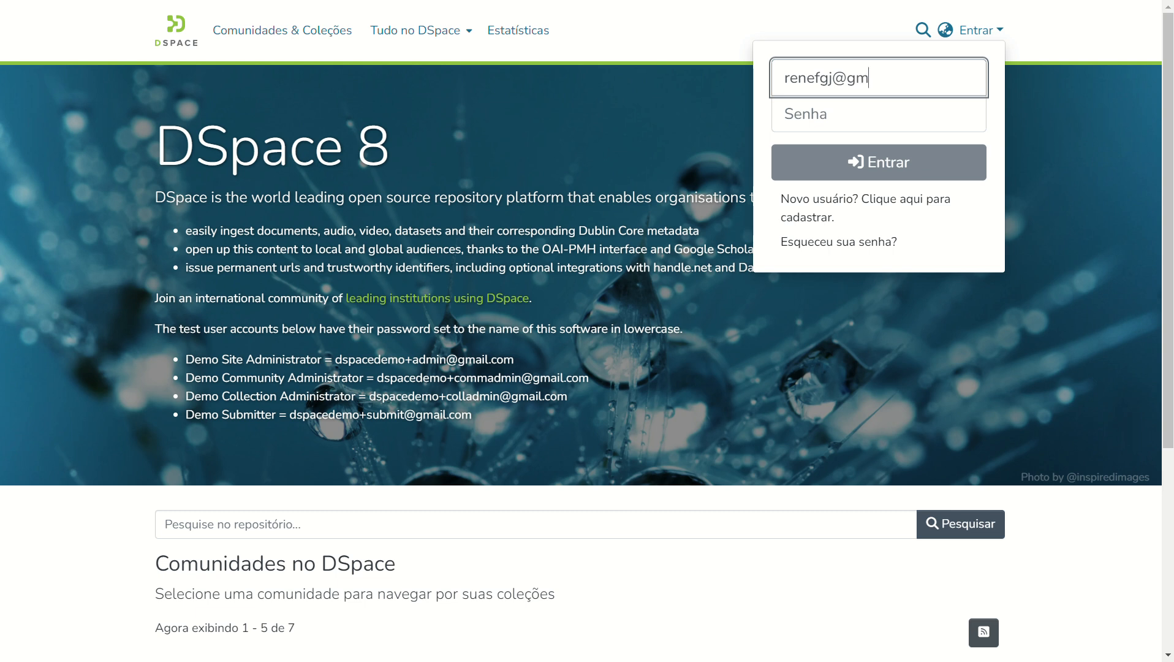
{"action": "key", "text": "Tab"}
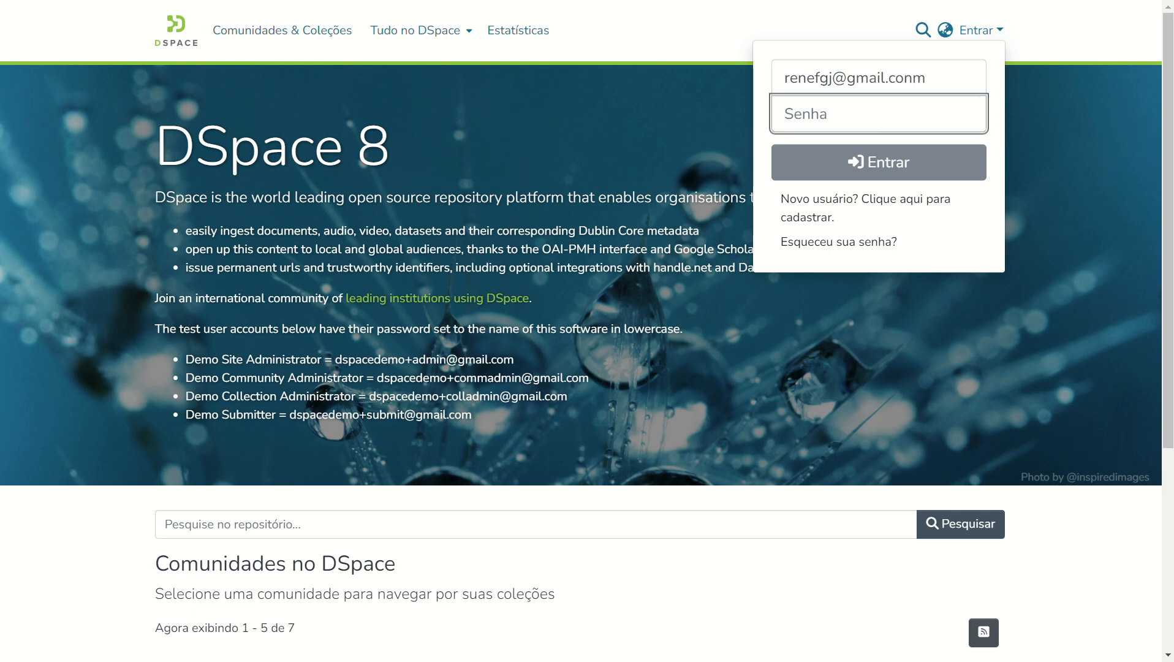
{"action": "key", "text": "shift+Tab"}
{"action": "key", "text": "End"}
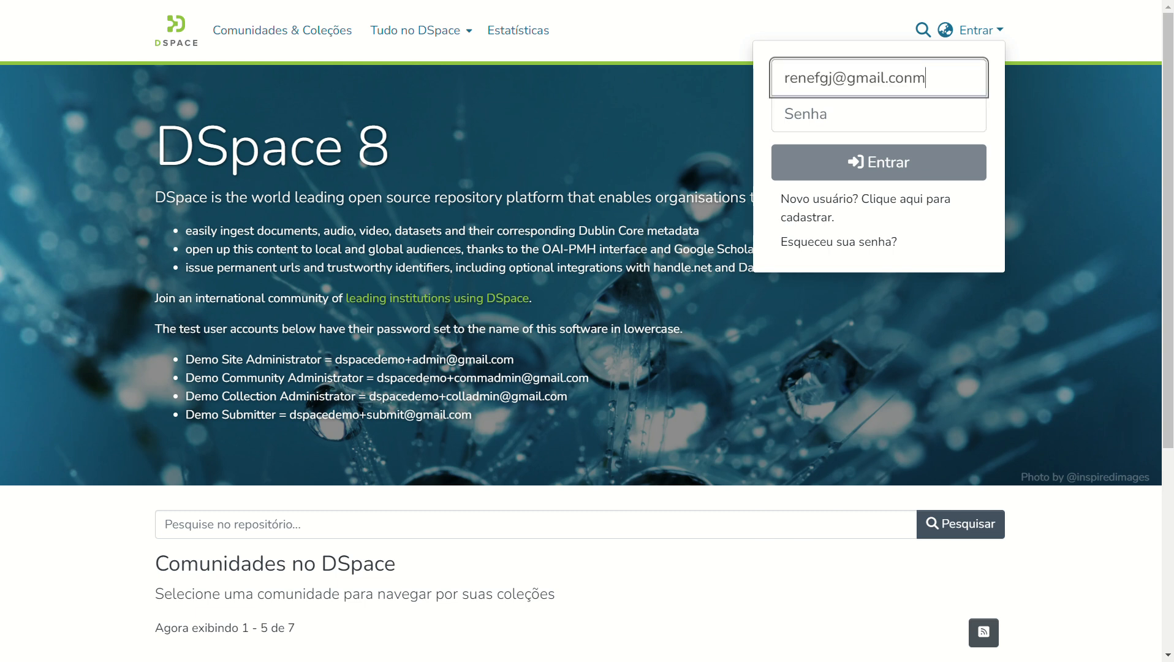
{"action": "key", "text": "BackSpace"}
{"action": "key", "text": "BackSpace"}
{"action": "key", "text": "Tab"}
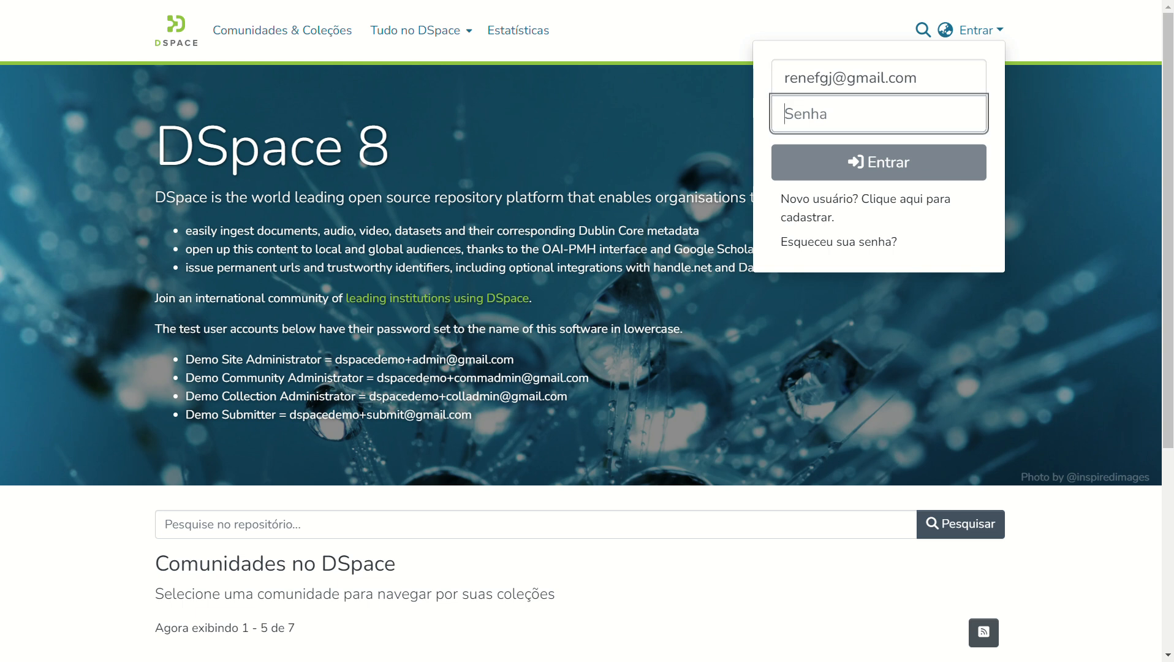
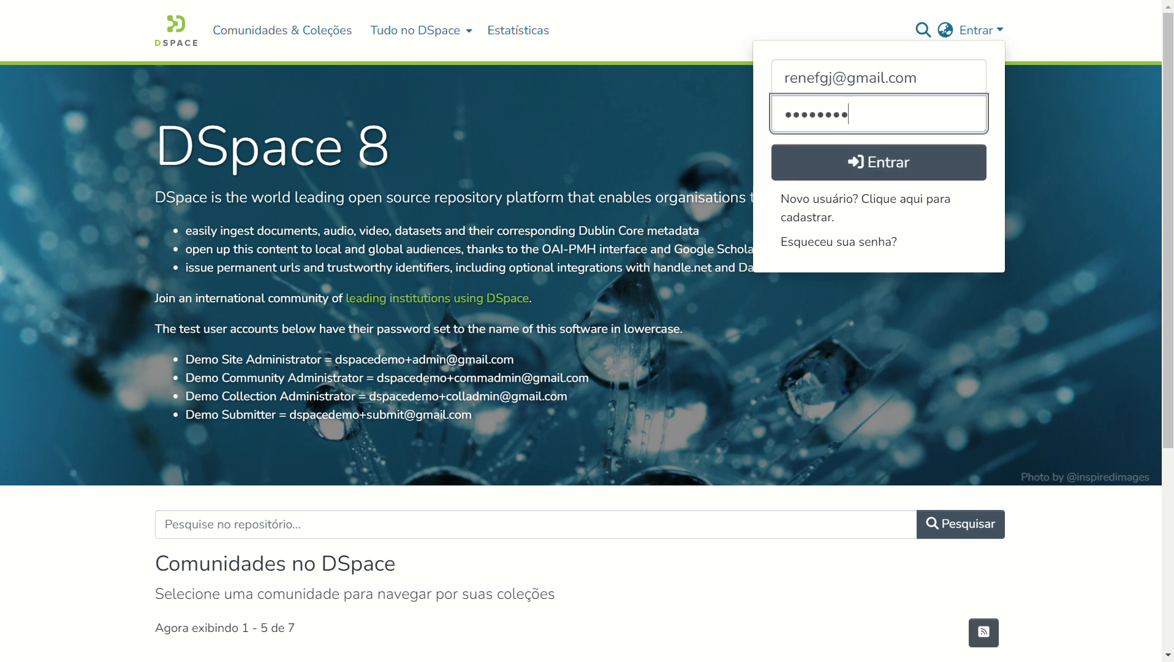
{"action": "left_click", "coordinate": [883, 178]}
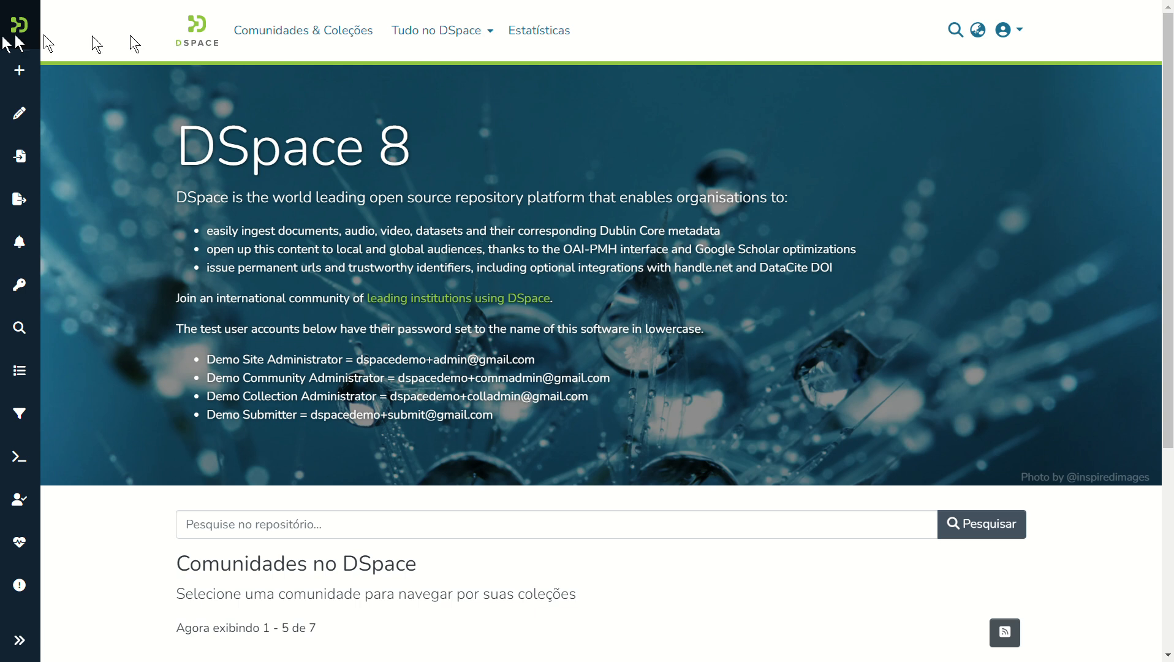
Browse Comunidades & Coleções, expand TESTE2 and go to its community page.
{"action": "mouse_move", "coordinate": [21, 38]}
{"action": "left_click", "coordinate": [304, 32]}
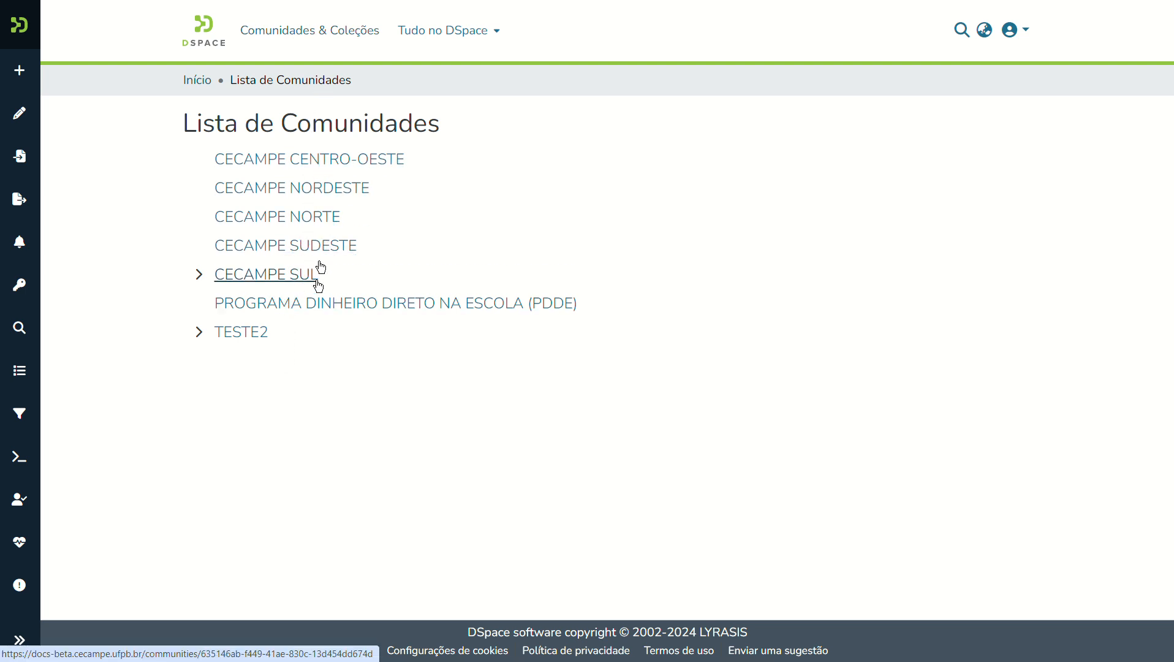
{"action": "left_click", "coordinate": [199, 333]}
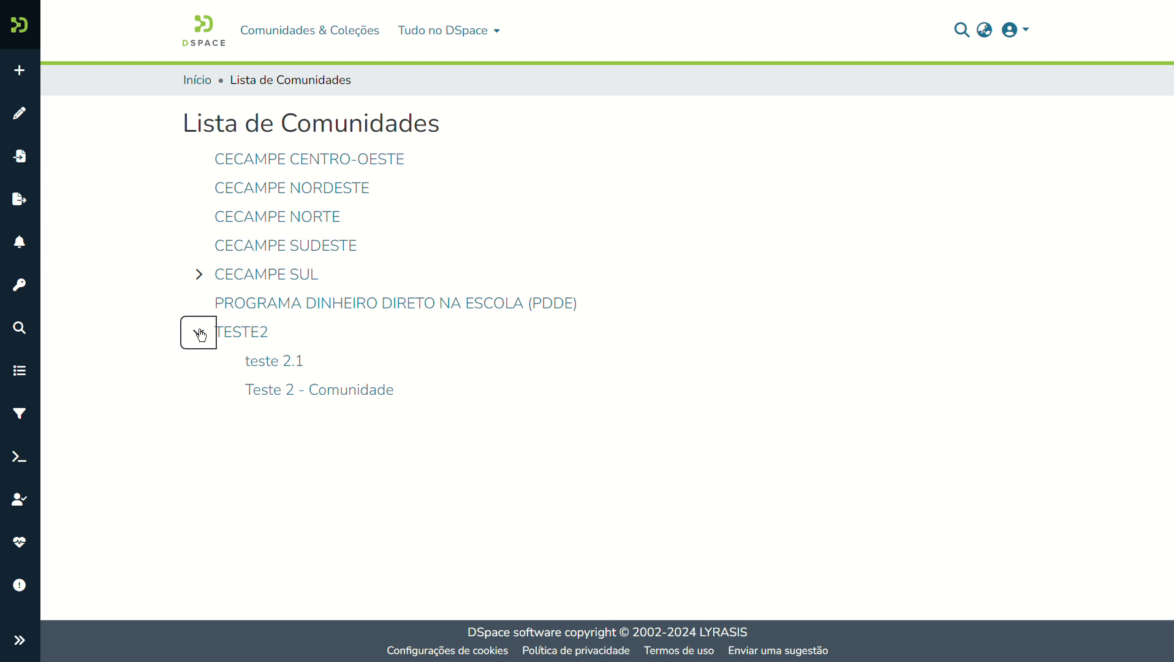
{"action": "left_click", "coordinate": [247, 334]}
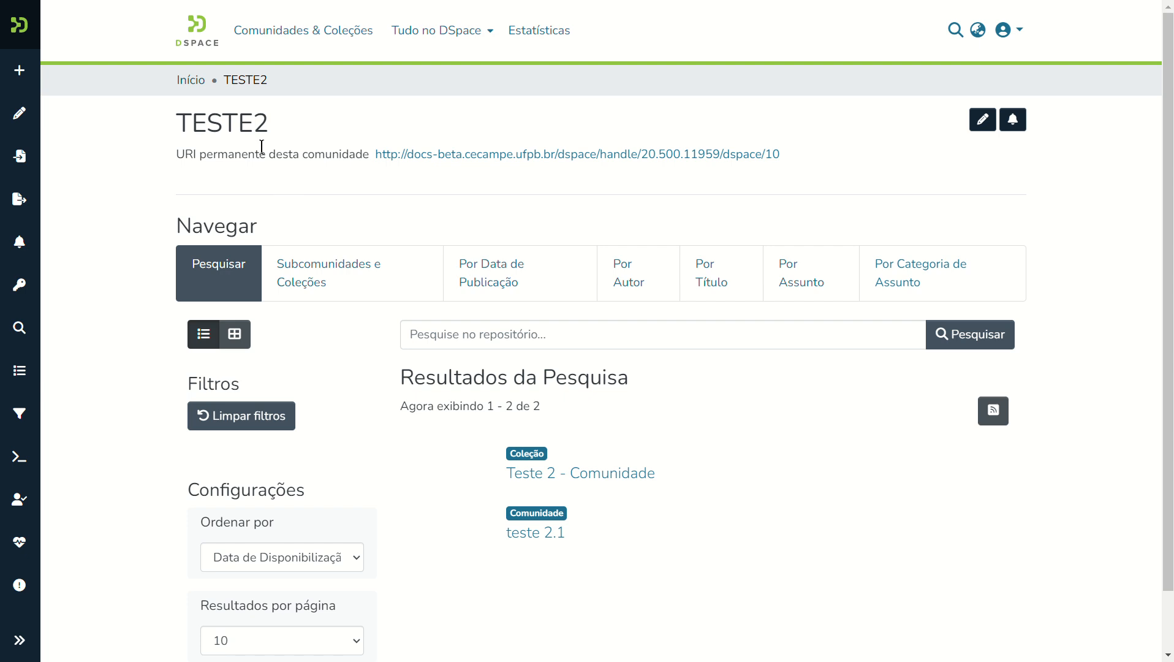
Start a new community via Novo > Comunidade with TESTE2 as its parent.
{"action": "mouse_move", "coordinate": [20, 70]}
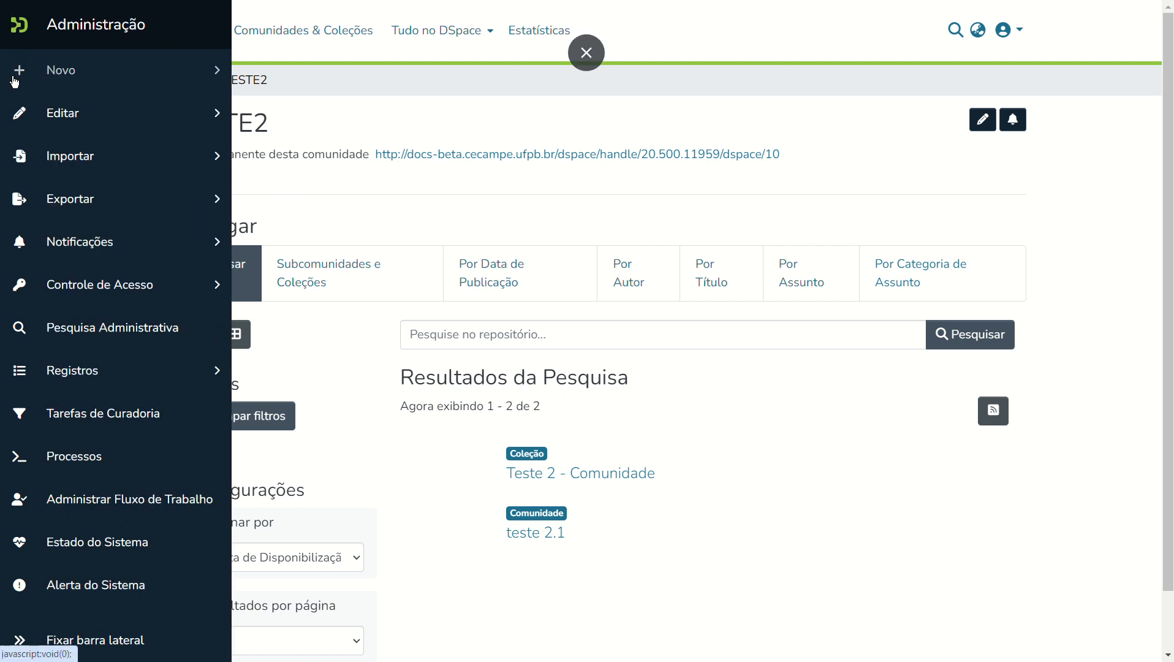
{"action": "left_click", "coordinate": [80, 79]}
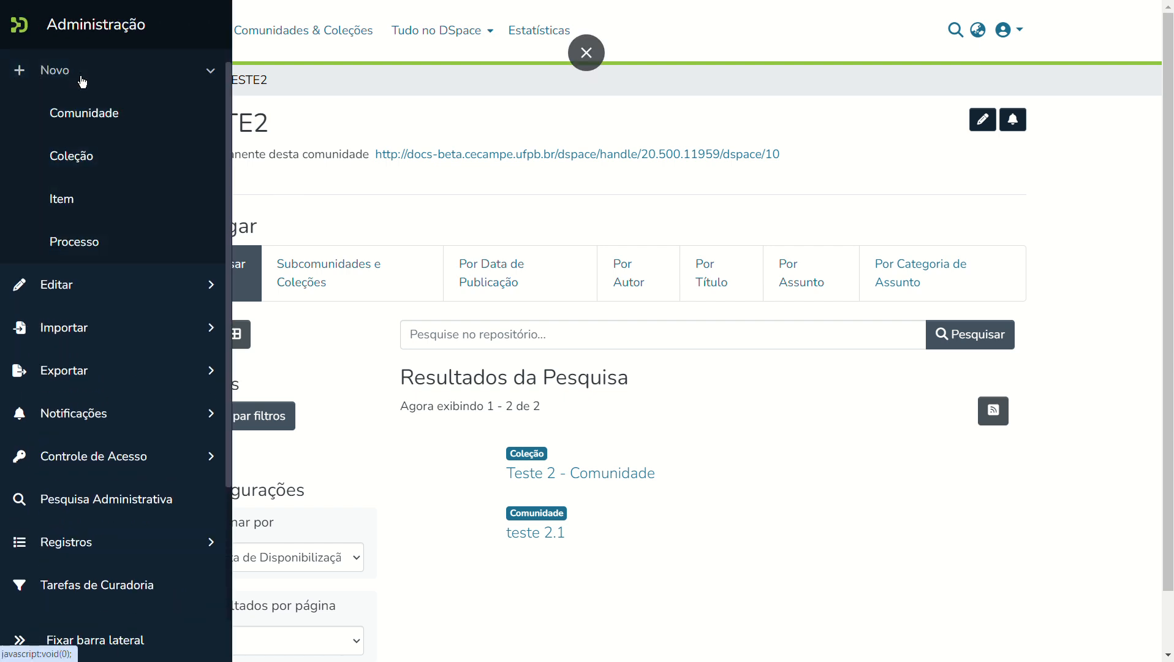
{"action": "left_click", "coordinate": [86, 119]}
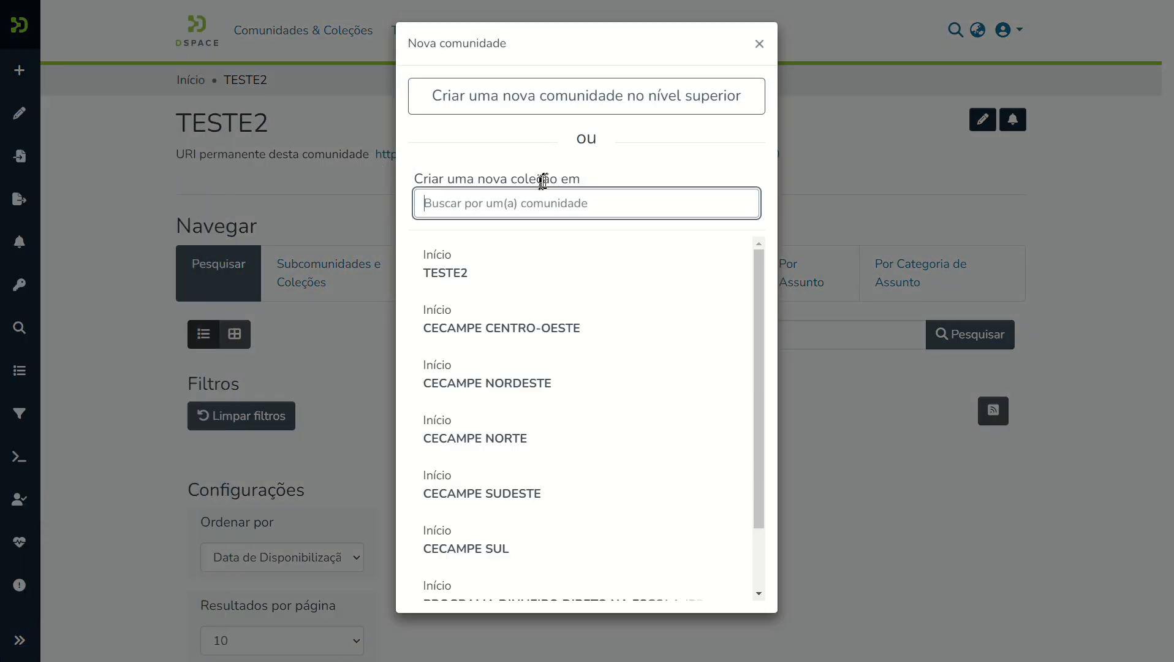
{"action": "left_click", "coordinate": [466, 283]}
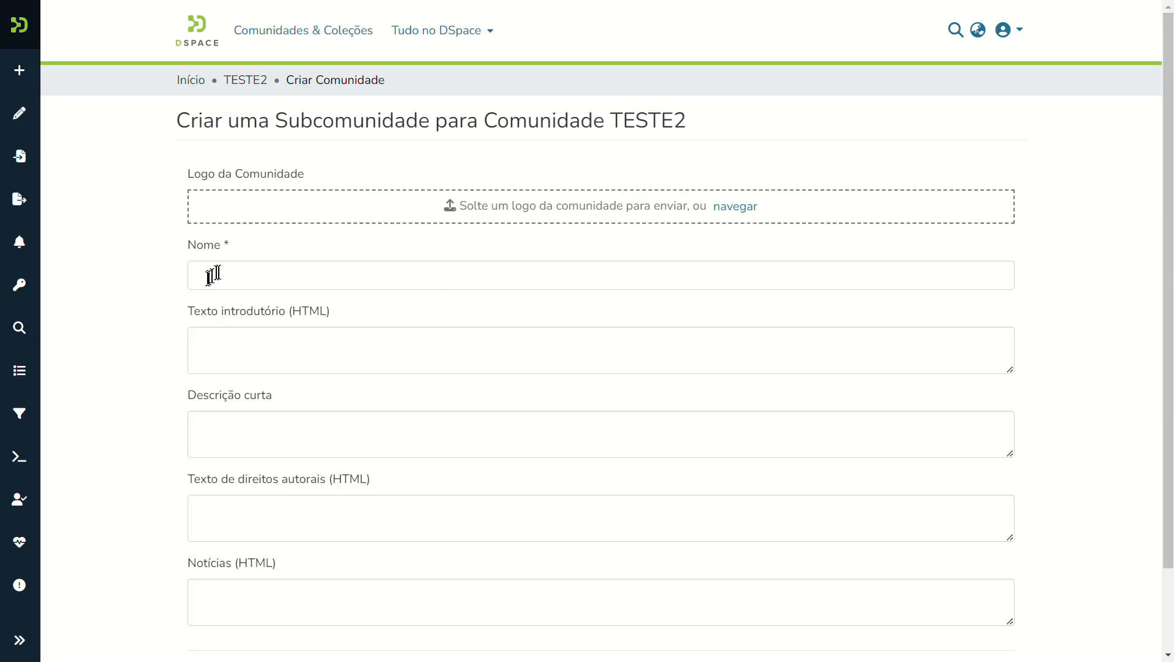
Name the new subcommunity 'Comunidade dentro de Teste 2'.
{"action": "left_click", "coordinate": [211, 273]}
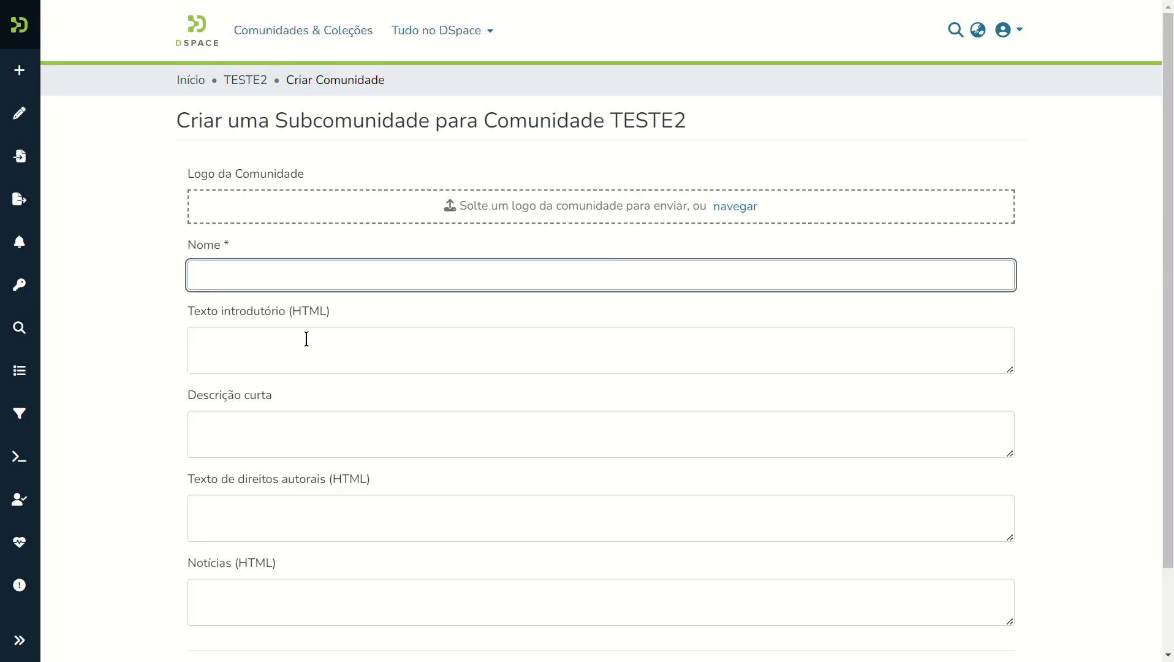
{"action": "type", "text": "Como"}
{"action": "key", "text": "BackSpace"}
{"action": "type", "text": "unidade dentro"}
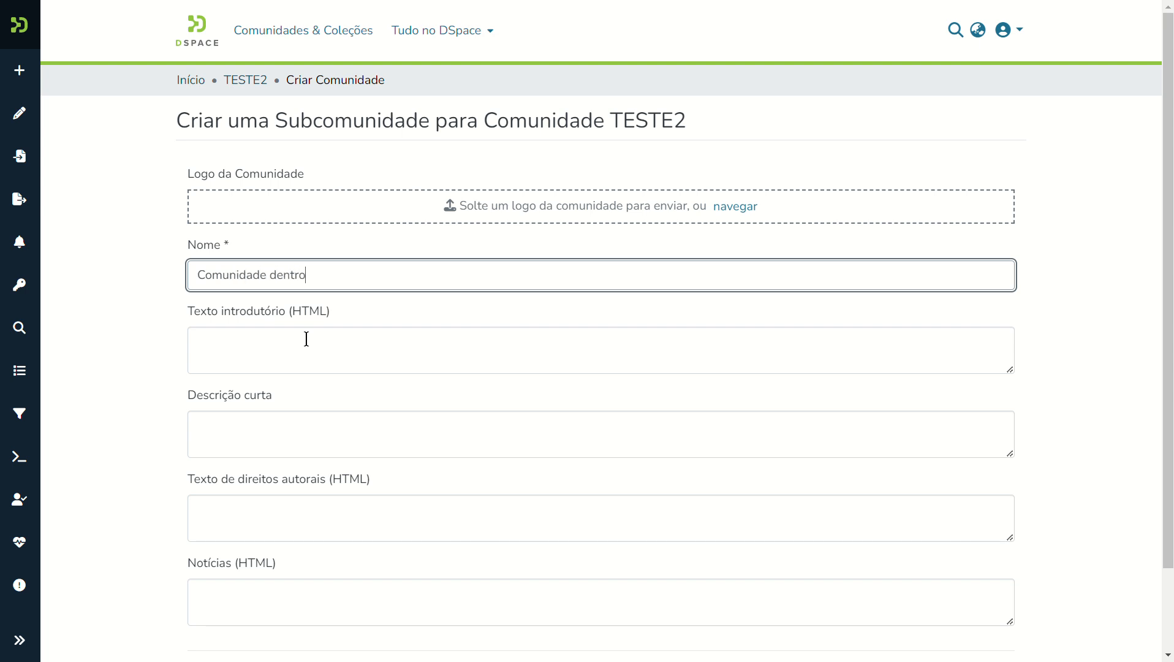
{"action": "type", "text": " de Teste 2"}
{"action": "key", "text": "BackSpace"}
{"action": "type", "text": "2"}
Add an introductory text calling it 'uma comunidade de teste' and save the subcommunity.
{"action": "left_click", "coordinate": [264, 337]}
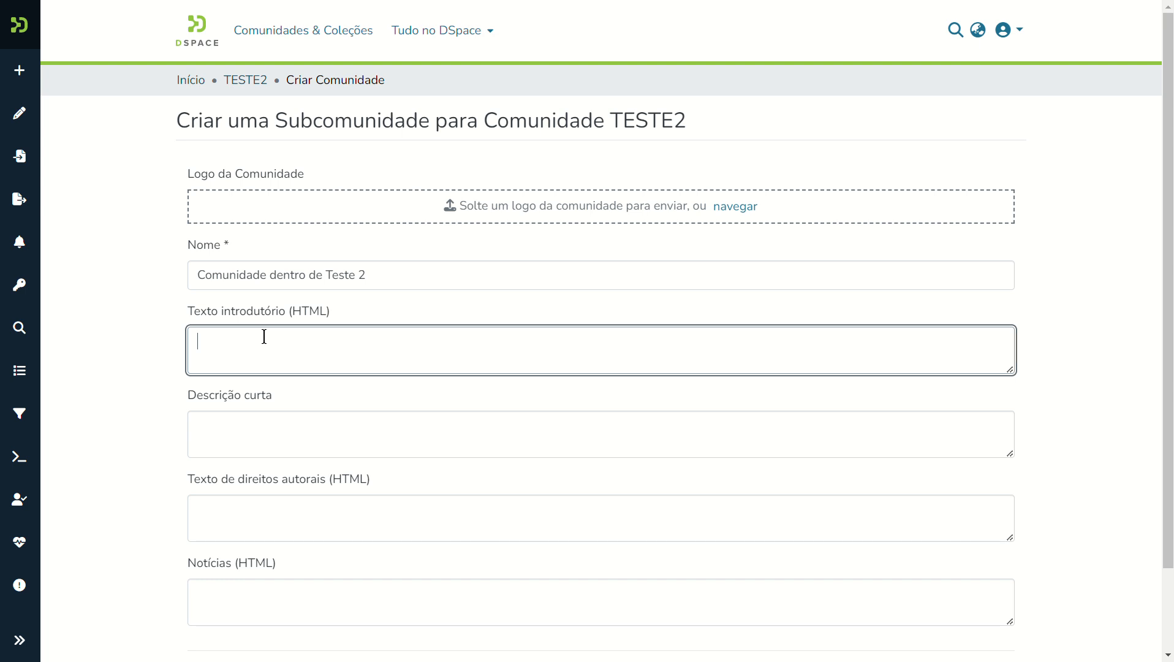
{"action": "type", "text": "Estsa"}
{"action": "key", "text": "BackSpace"}
{"action": "key", "text": "BackSpace"}
{"action": "key", "text": "BackSpace"}
{"action": "type", "text": "a pe y"}
{"action": "key", "text": "BackSpace"}
{"action": "type", "text": "uma comunidade de t"}
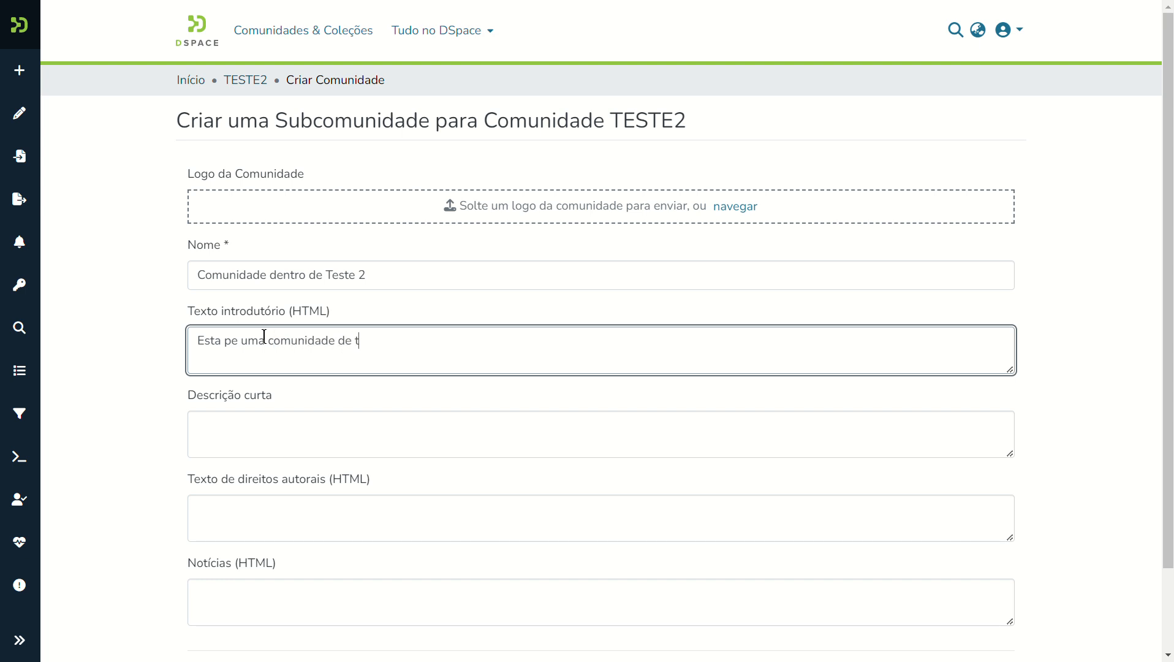
{"action": "type", "text": "este"}
{"action": "key", "text": "Tab"}
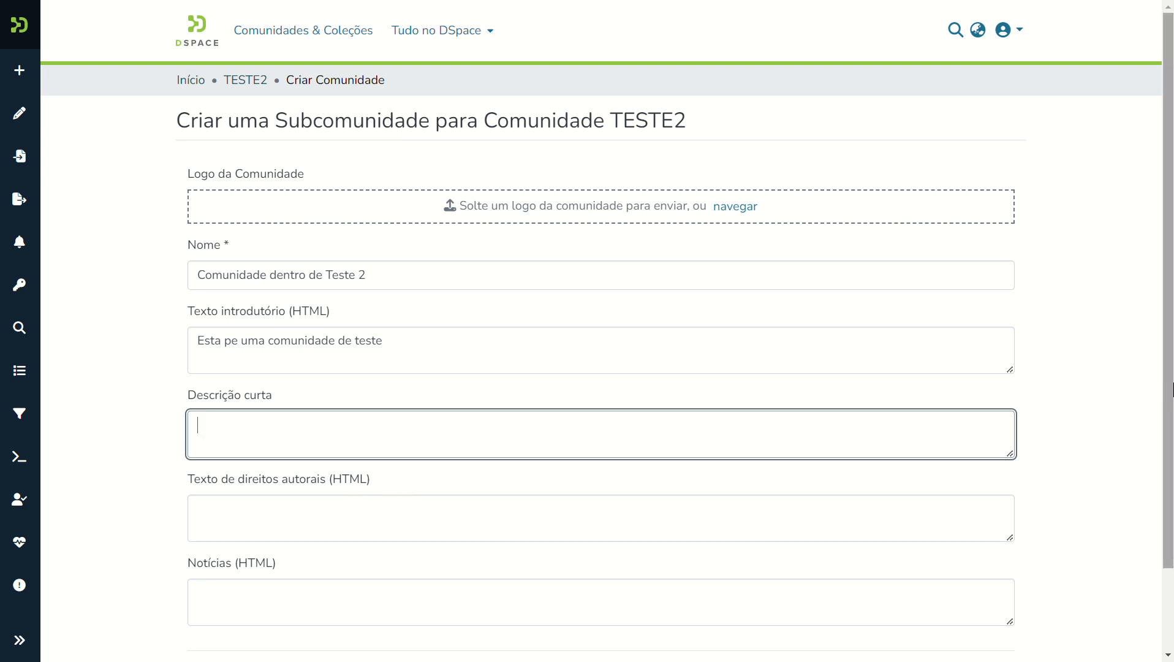
{"action": "scroll", "coordinate": [1163, 428], "scroll_direction": "down", "scroll_amount": 2}
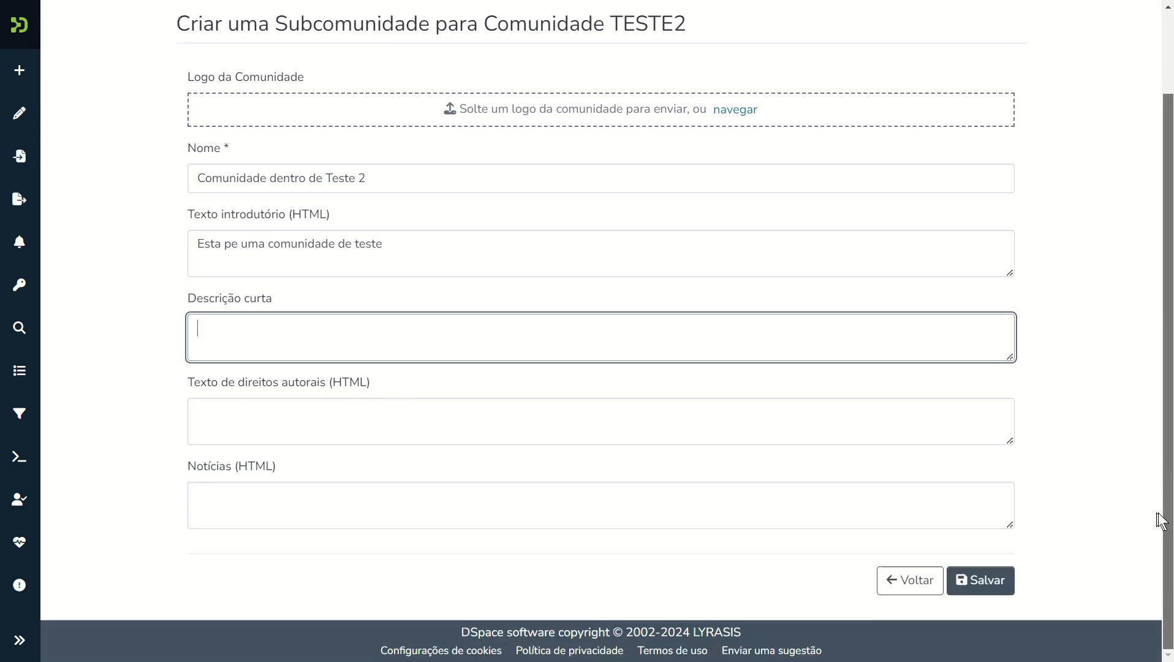
{"action": "left_click", "coordinate": [996, 584]}
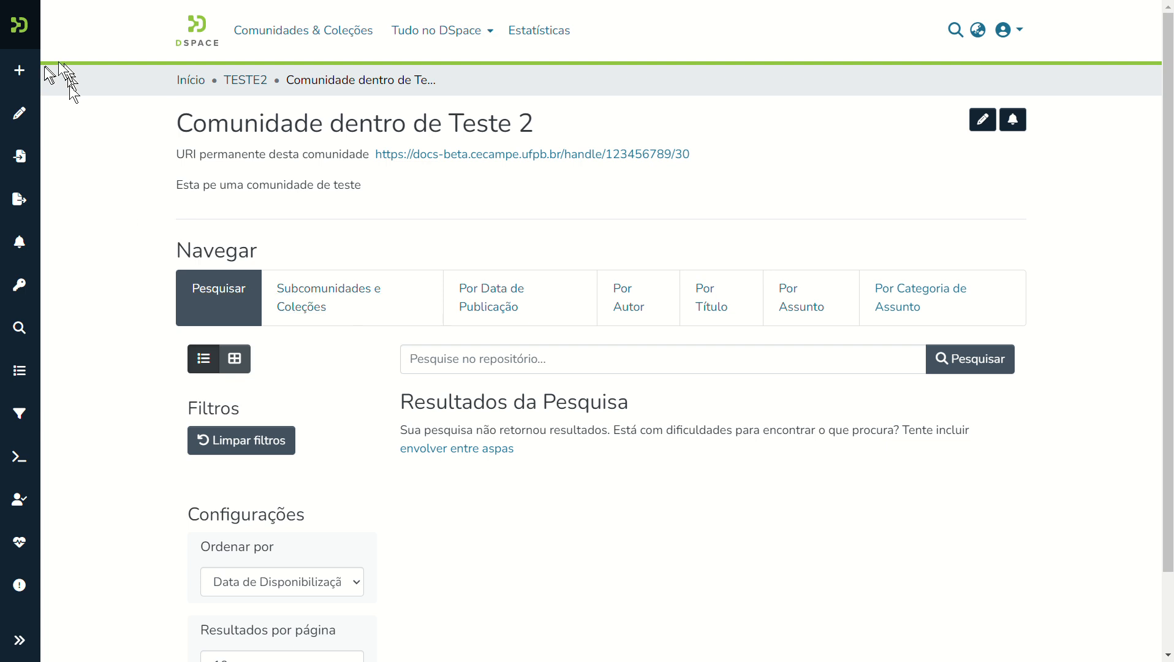
Cancel the new-community chooser and bring the Administração sidebar menu back up.
{"action": "left_click", "coordinate": [22, 78]}
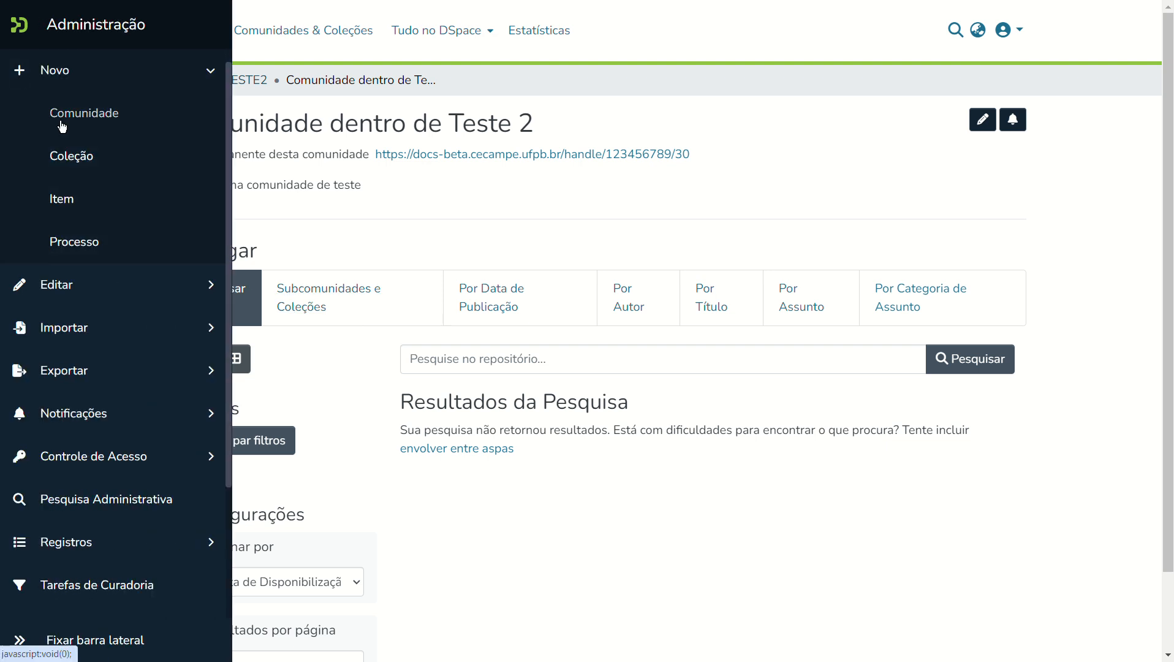
{"action": "left_click", "coordinate": [24, 122]}
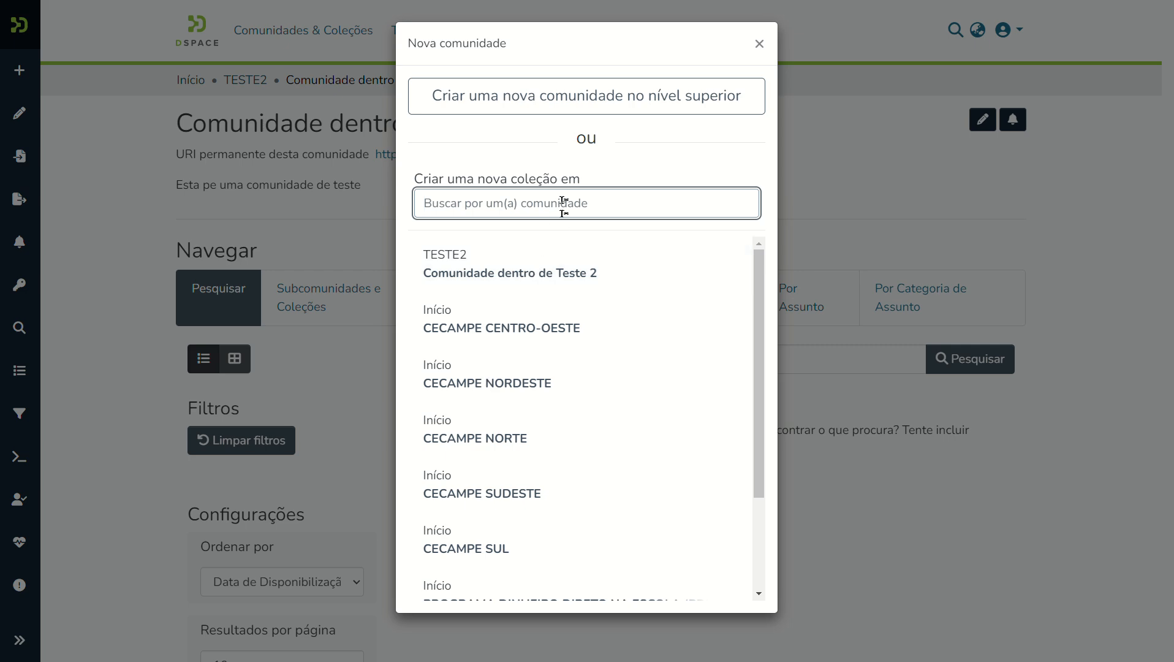
{"action": "left_click", "coordinate": [761, 45]}
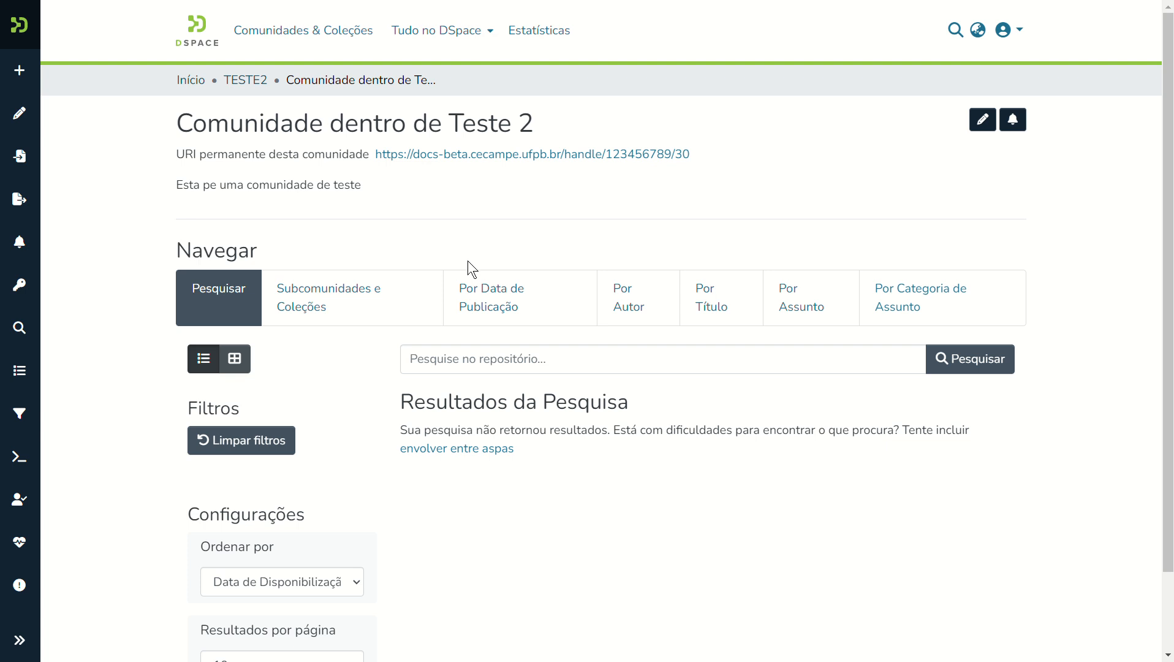
{"action": "left_click", "coordinate": [507, 17]}
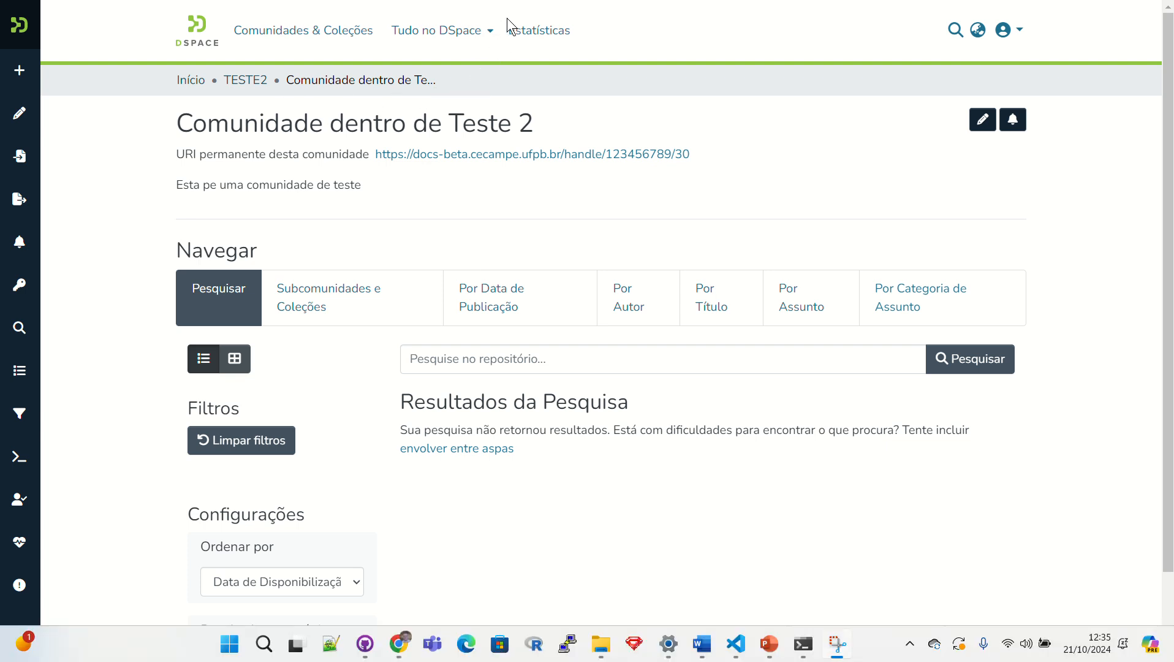
{"action": "mouse_move", "coordinate": [29, 138]}
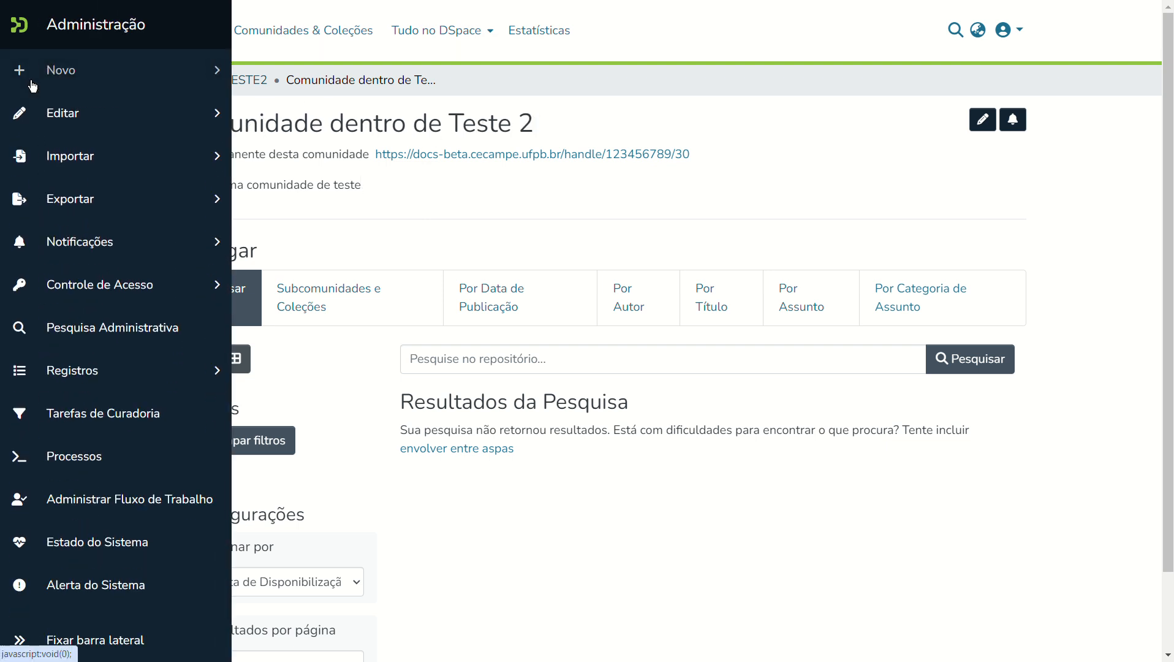
Create collection 'Livros publicados pelo grupo do CECAMPE' under Comunidade dentro de Teste 2 with licence CC-BY-NC.
{"action": "left_click", "coordinate": [33, 84]}
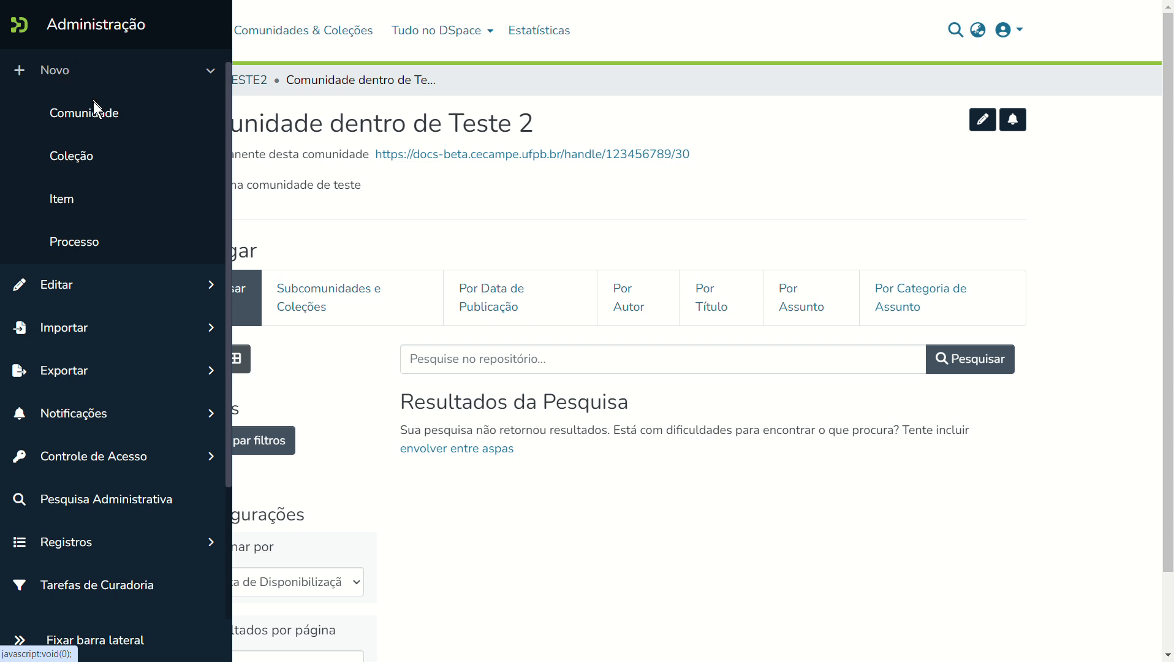
{"action": "left_click", "coordinate": [72, 157]}
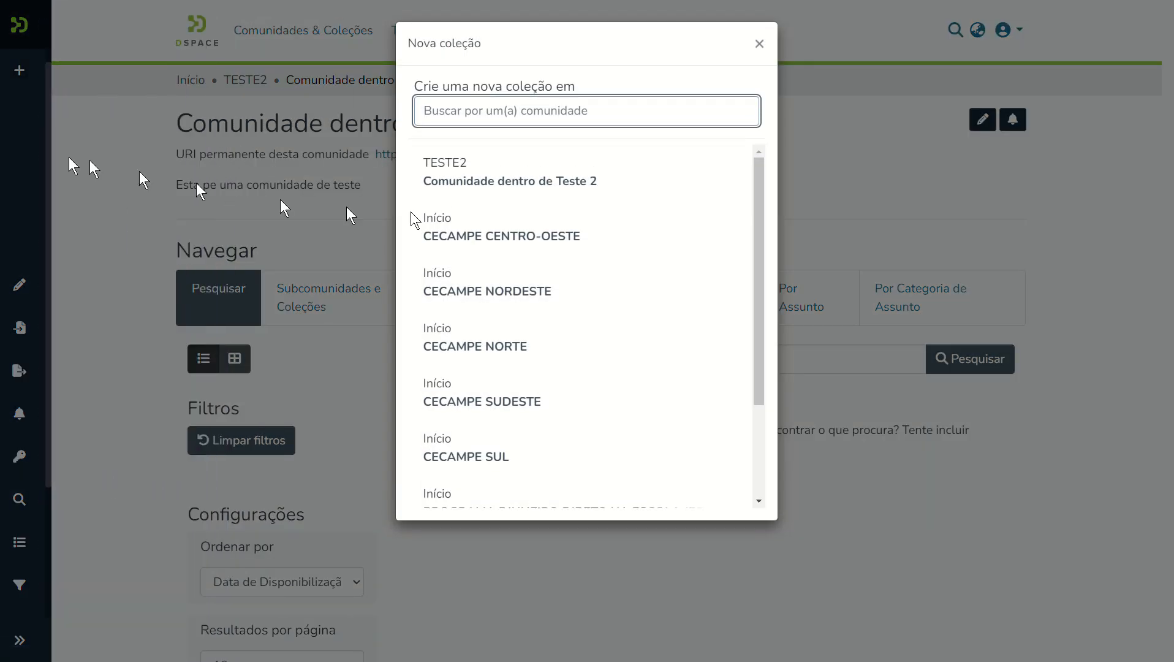
{"action": "left_click", "coordinate": [482, 181]}
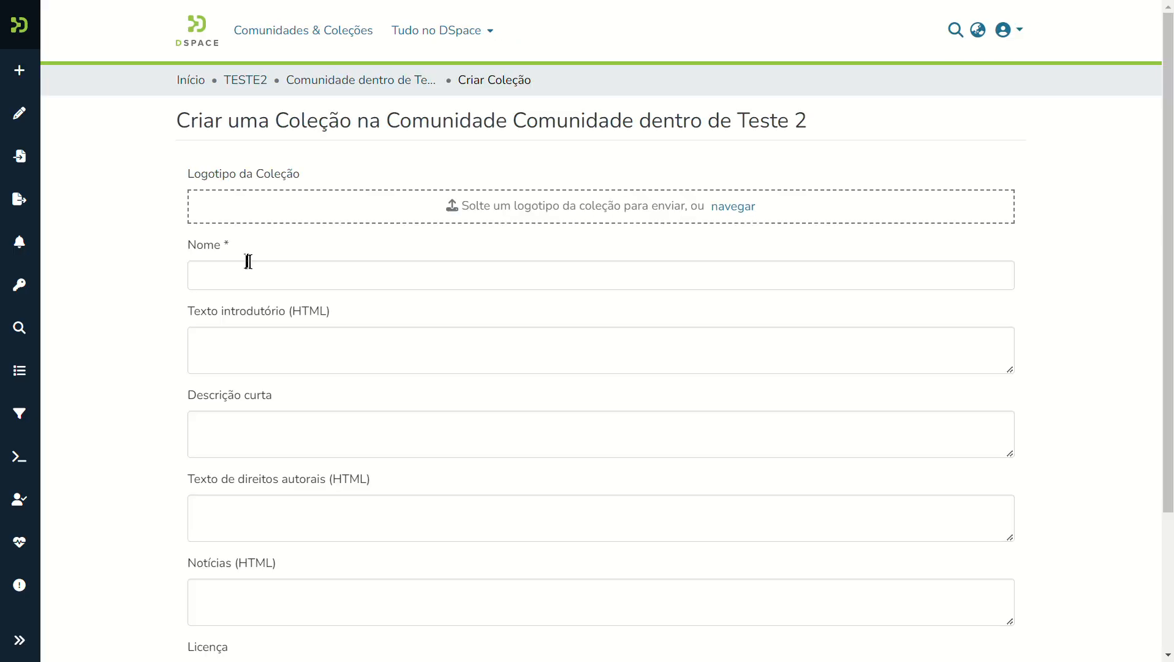
{"action": "left_click", "coordinate": [218, 272]}
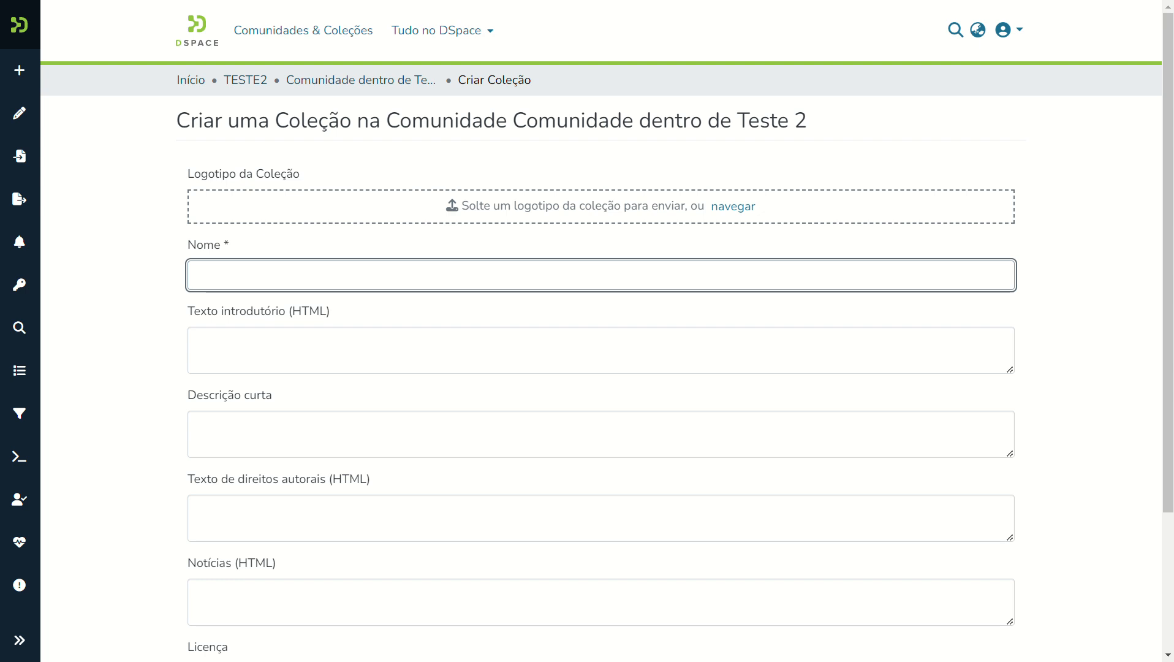
{"action": "type", "text": "Livros publicados p"}
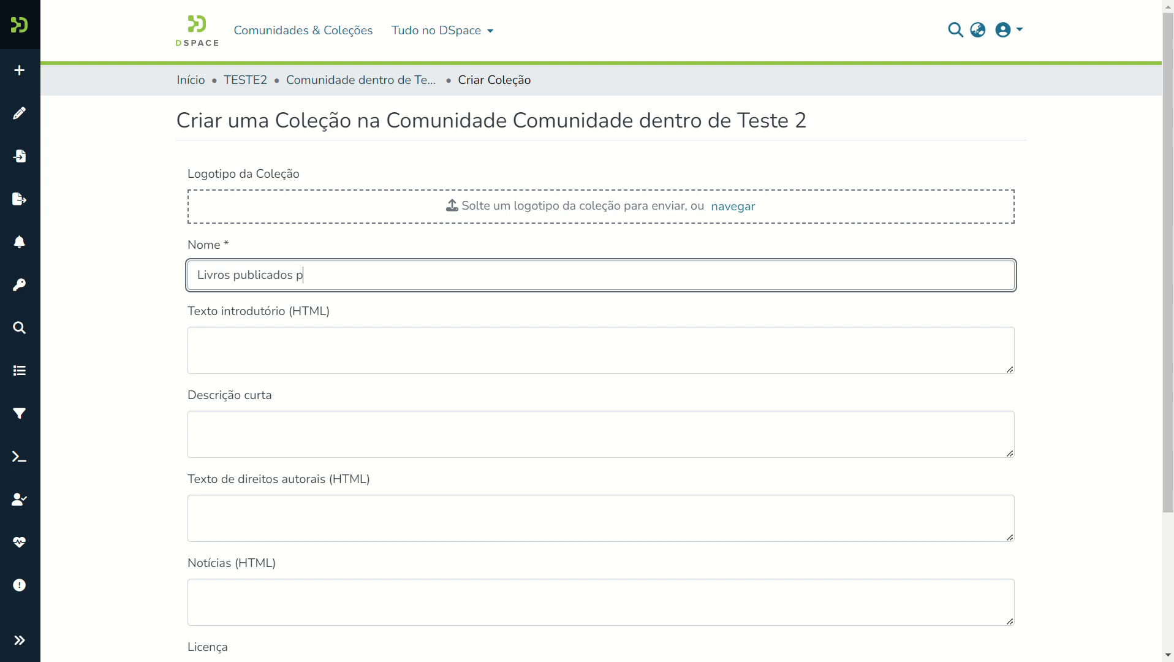
{"action": "type", "text": "elo grupo do CECAMPE"}
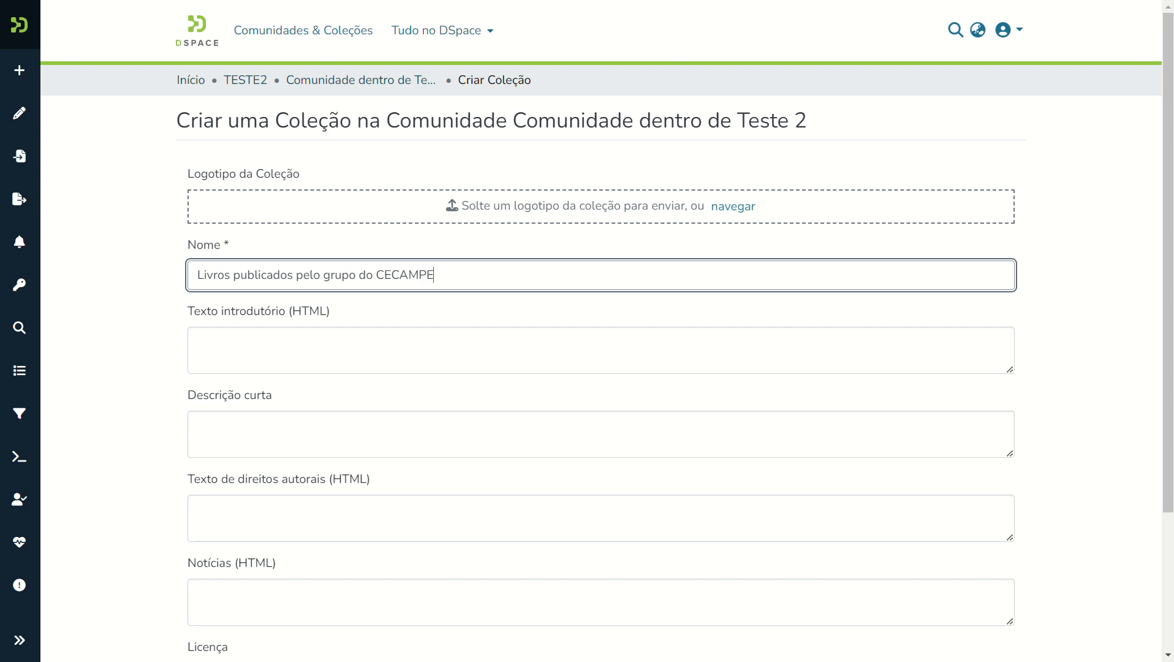
{"action": "key", "text": "Tab"}
{"action": "key", "text": "Tab"}
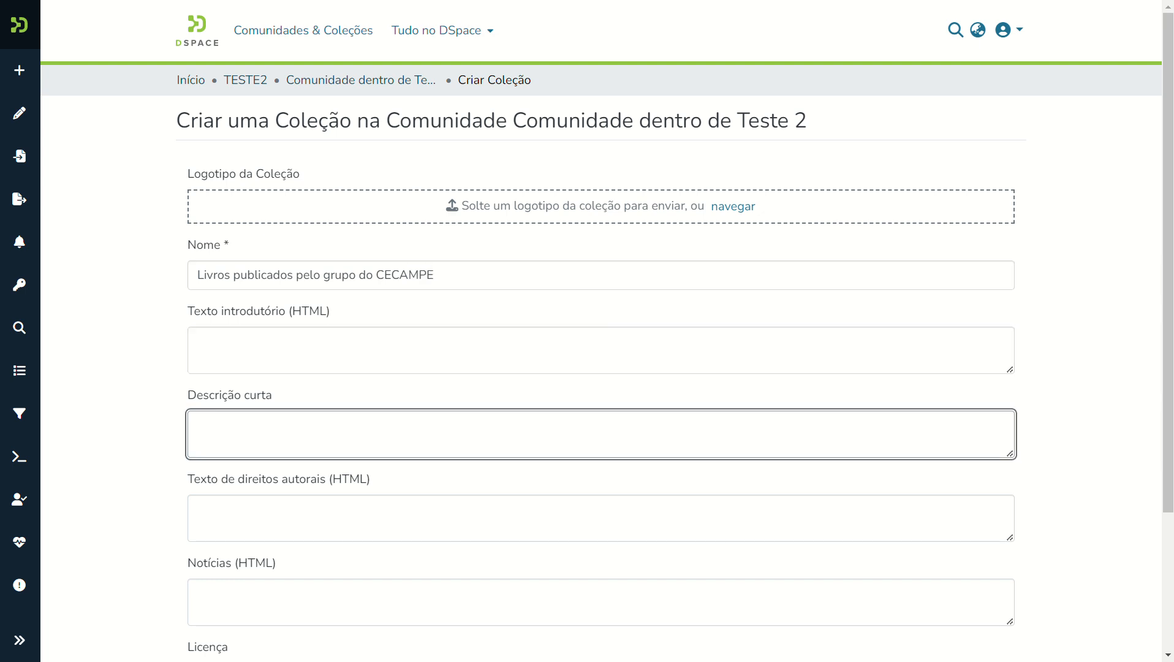
{"action": "key", "text": "Tab"}
{"action": "key", "text": "Tab"}
{"action": "key", "text": "Tab"}
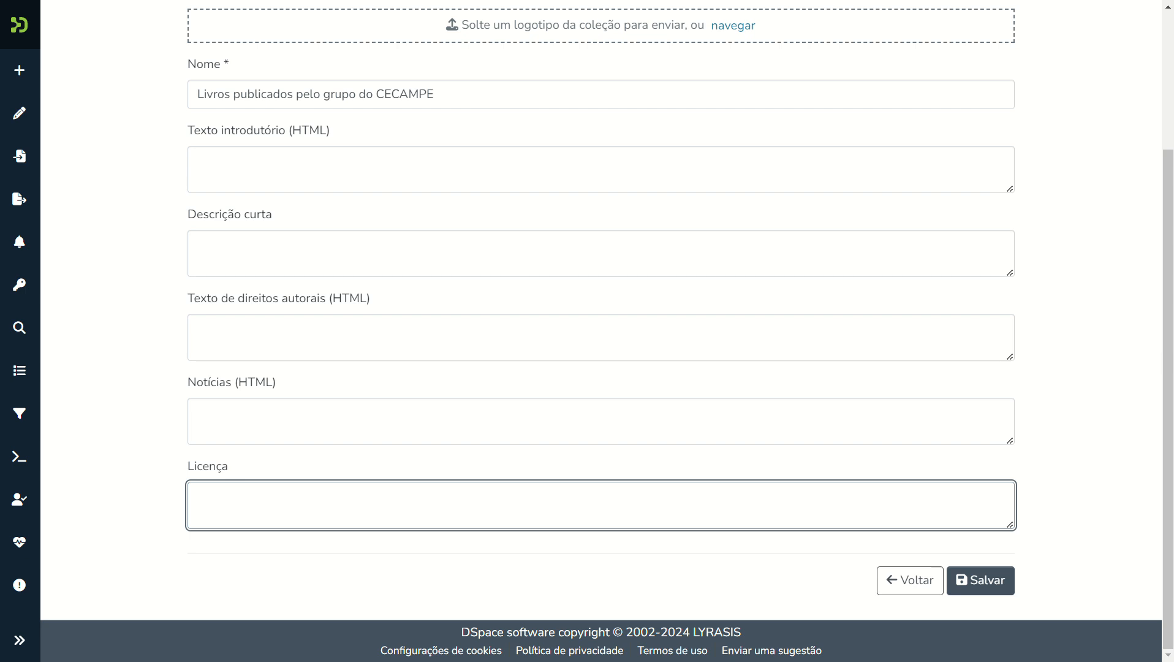
{"action": "type", "text": "CC-BY-NC"}
{"action": "left_click", "coordinate": [980, 581]}
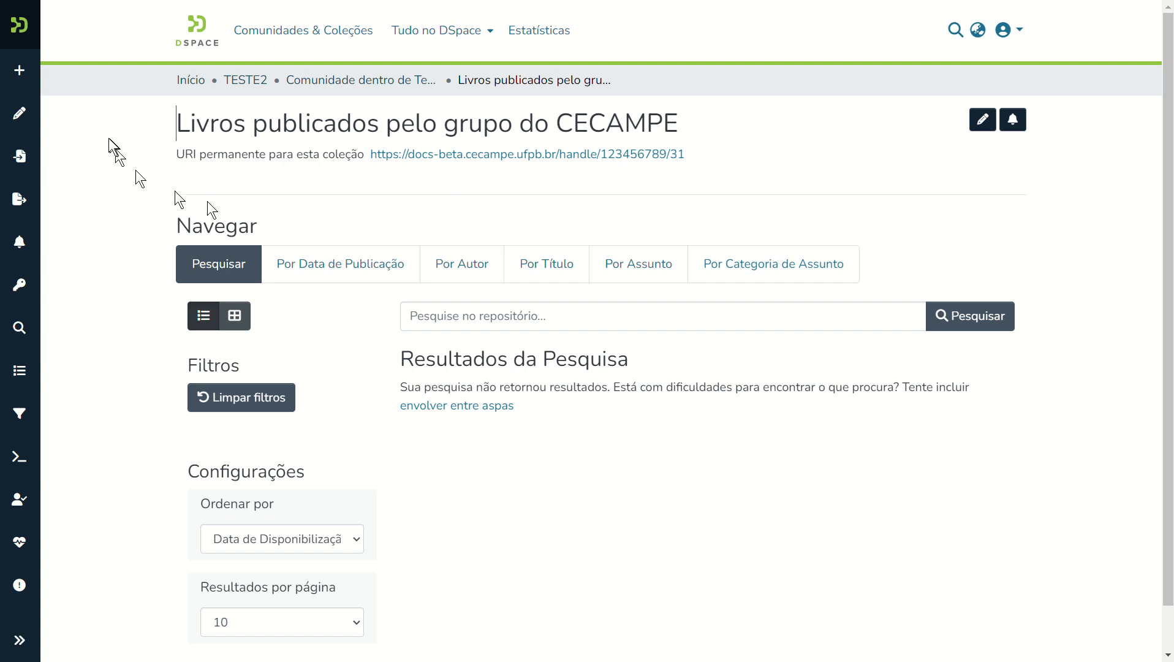
Start a new item via Novo > Item in the Livros publicados pelo grupo do CECAMPE collection.
{"action": "left_click", "coordinate": [15, 69]}
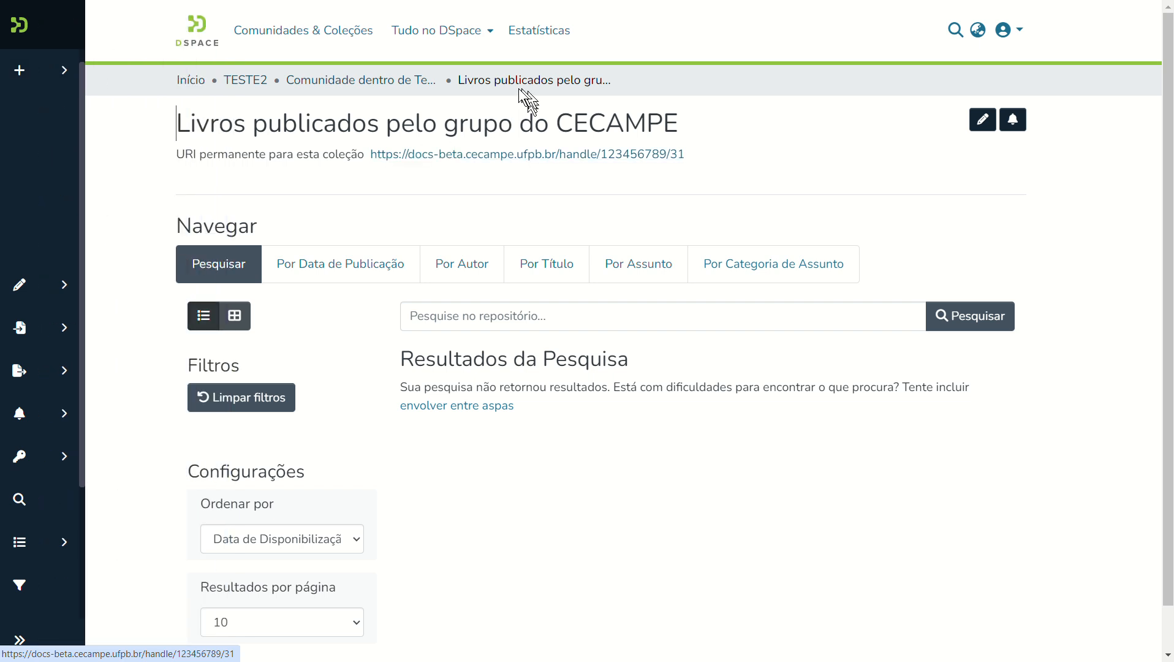
{"action": "mouse_move", "coordinate": [36, 78]}
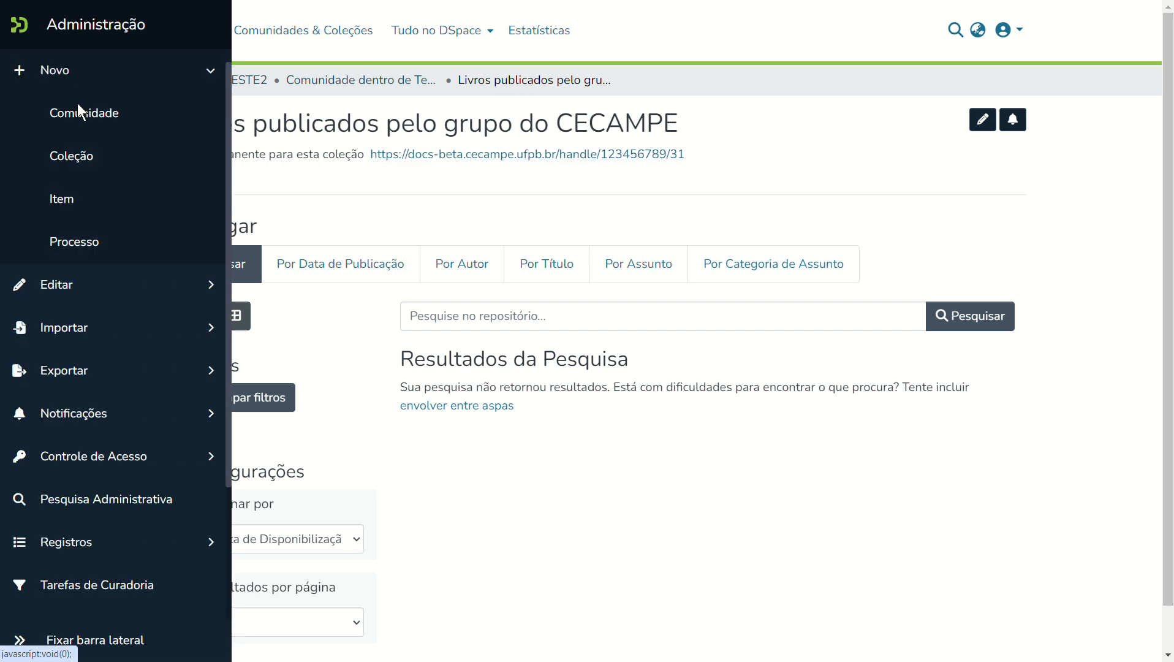
{"action": "left_click", "coordinate": [63, 199]}
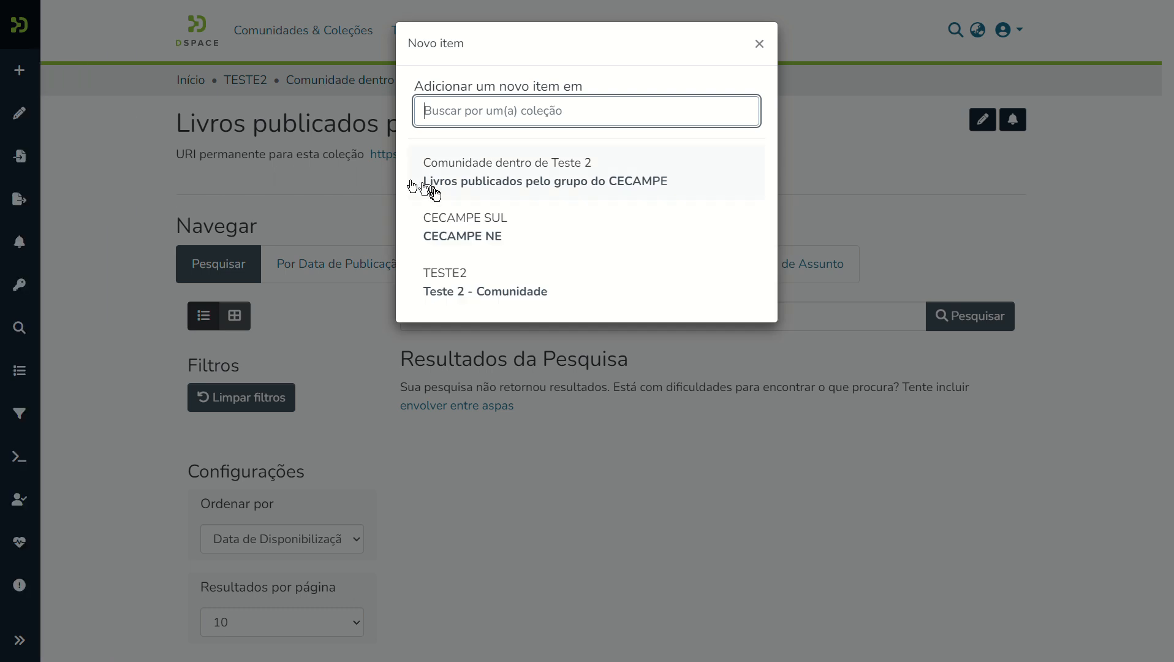
{"action": "left_click", "coordinate": [489, 182]}
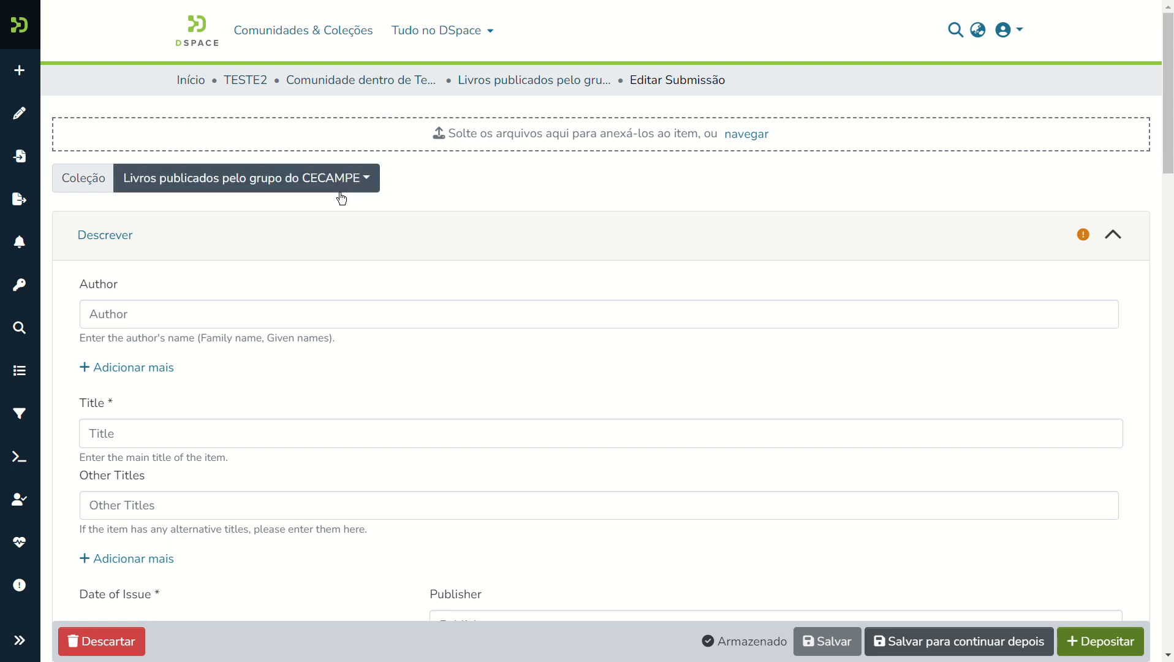
Add the authors 'Author One' and 'Author Two' to the submission.
{"action": "left_click", "coordinate": [126, 306]}
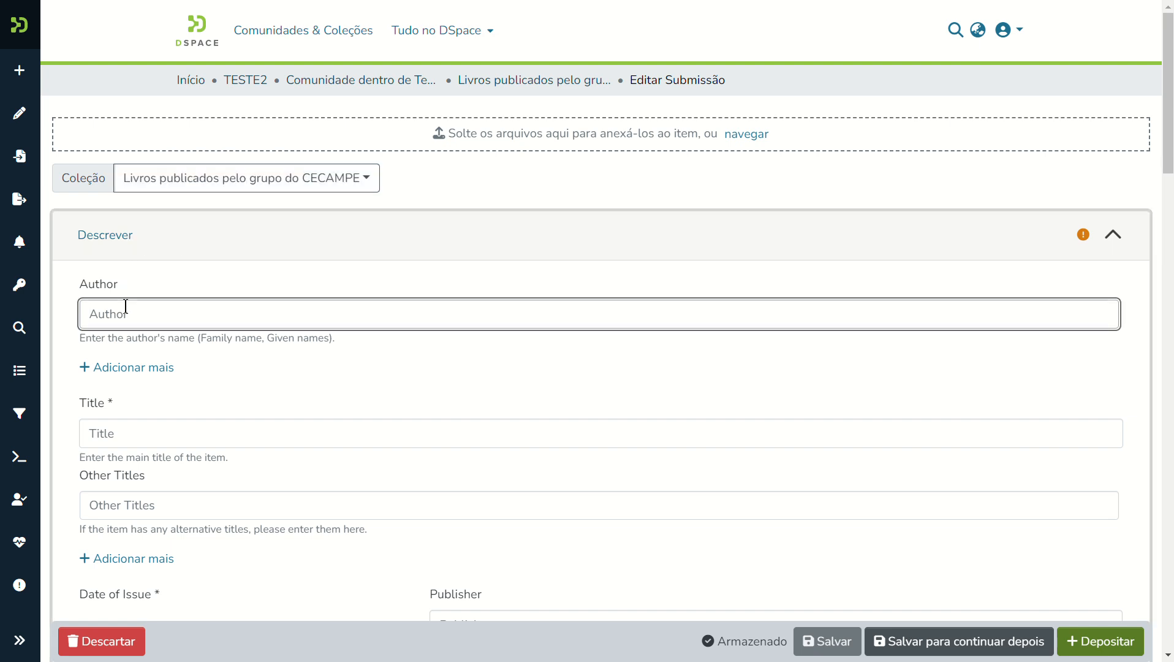
{"action": "type", "text": "Author One"}
{"action": "key", "text": "Tab"}
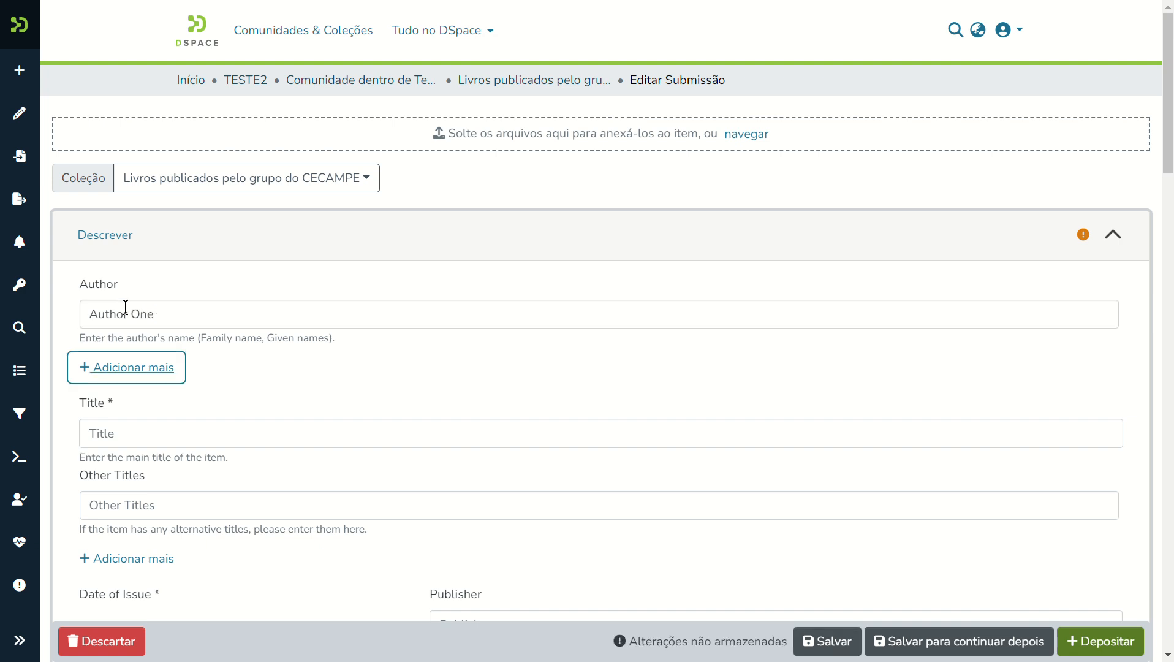
{"action": "left_click", "coordinate": [134, 372]}
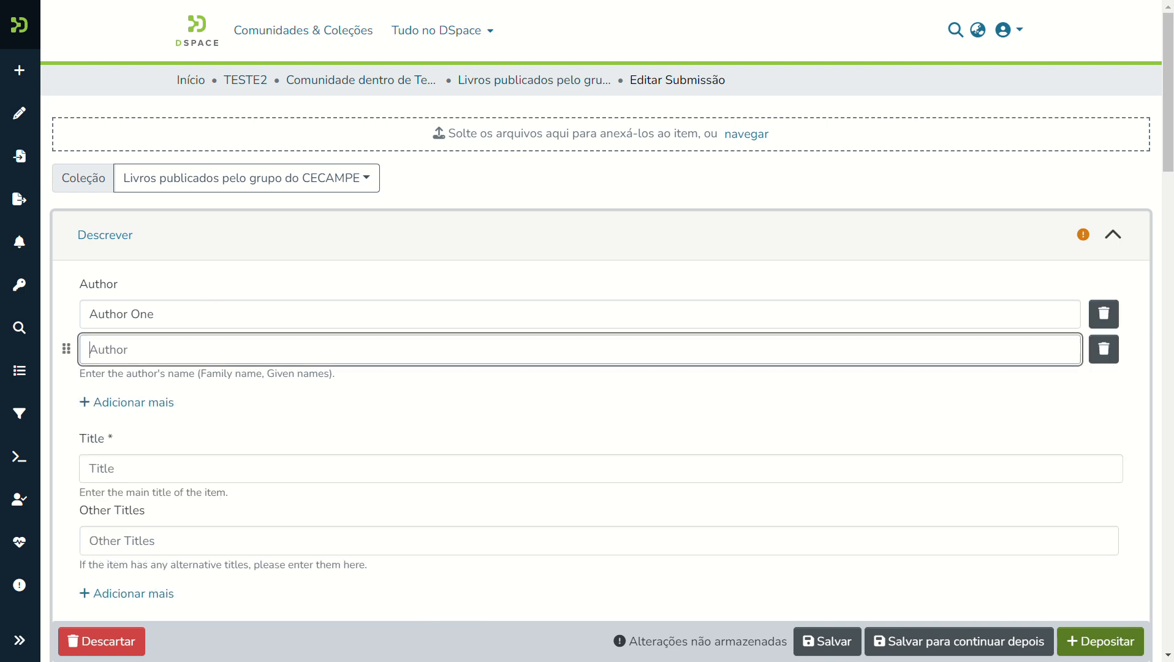
{"action": "type", "text": "A"}
{"action": "type", "text": "uthor "}
{"action": "type", "text": "Tow"}
{"action": "key", "text": "BackSpace"}
{"action": "key", "text": "BackSpace"}
{"action": "type", "text": "wo"}
{"action": "key", "text": "Tab"}
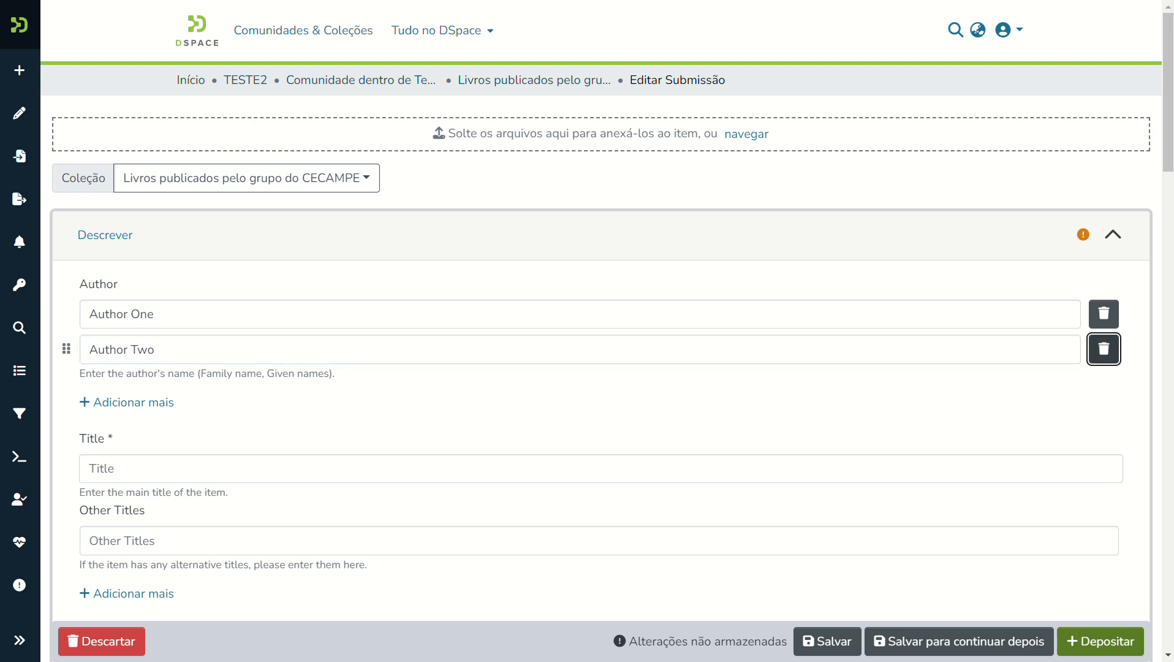
Enter the title 'Livros de treinamento CECAMPE NE'.
{"action": "left_click", "coordinate": [333, 456]}
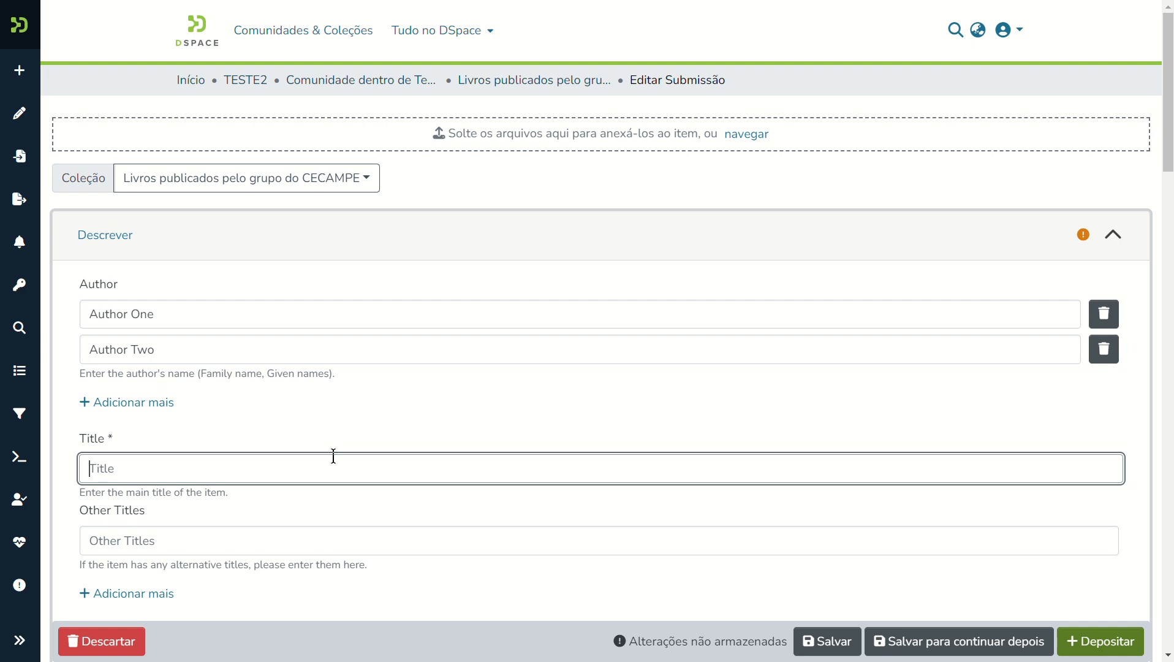
{"action": "type", "text": "Livros"}
{"action": "type", "text": " publica"}
{"action": "type", "text": "dos"}
{"action": "key", "text": "BackSpace"}
{"action": "key", "text": "BackSpace"}
{"action": "key", "text": "BackSpace"}
{"action": "key", "text": "BackSpace"}
{"action": "key", "text": "BackSpace"}
{"action": "key", "text": "BackSpace"}
{"action": "key", "text": "BackSpace"}
{"action": "key", "text": "BackSpace"}
{"action": "key", "text": "BackSpace"}
{"action": "type", "text": "de treinamento CW"}
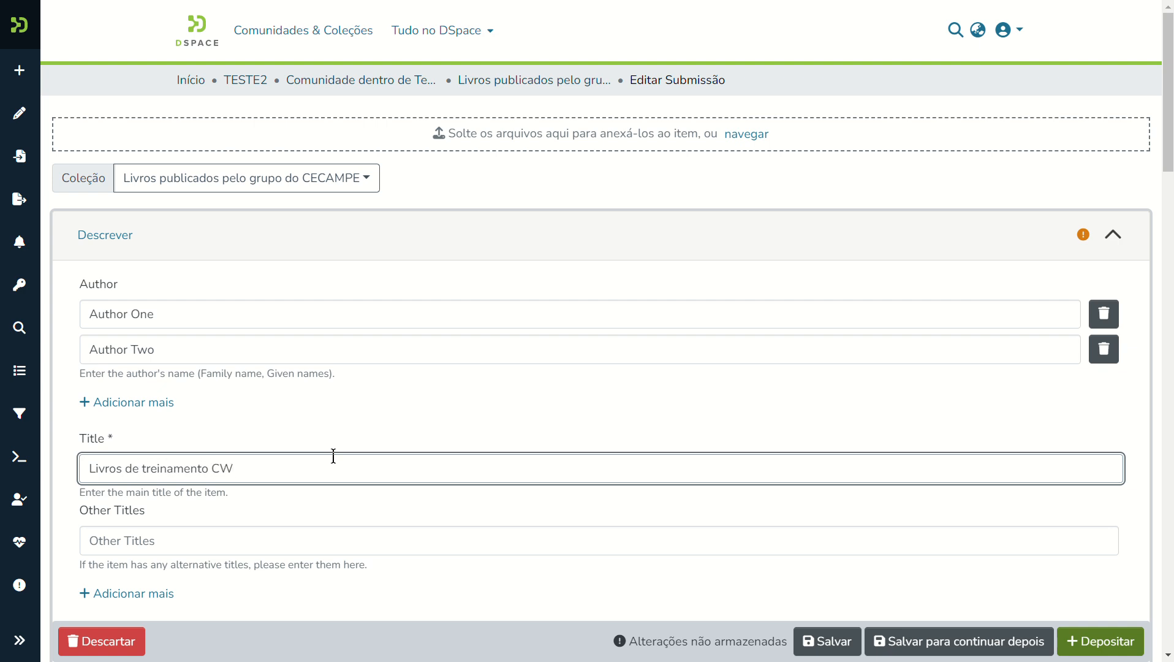
{"action": "key", "text": "BackSpace"}
{"action": "type", "text": "ECAMPE NR"}
{"action": "key", "text": "BackSpace"}
{"action": "type", "text": "E"}
{"action": "key", "text": "Tab"}
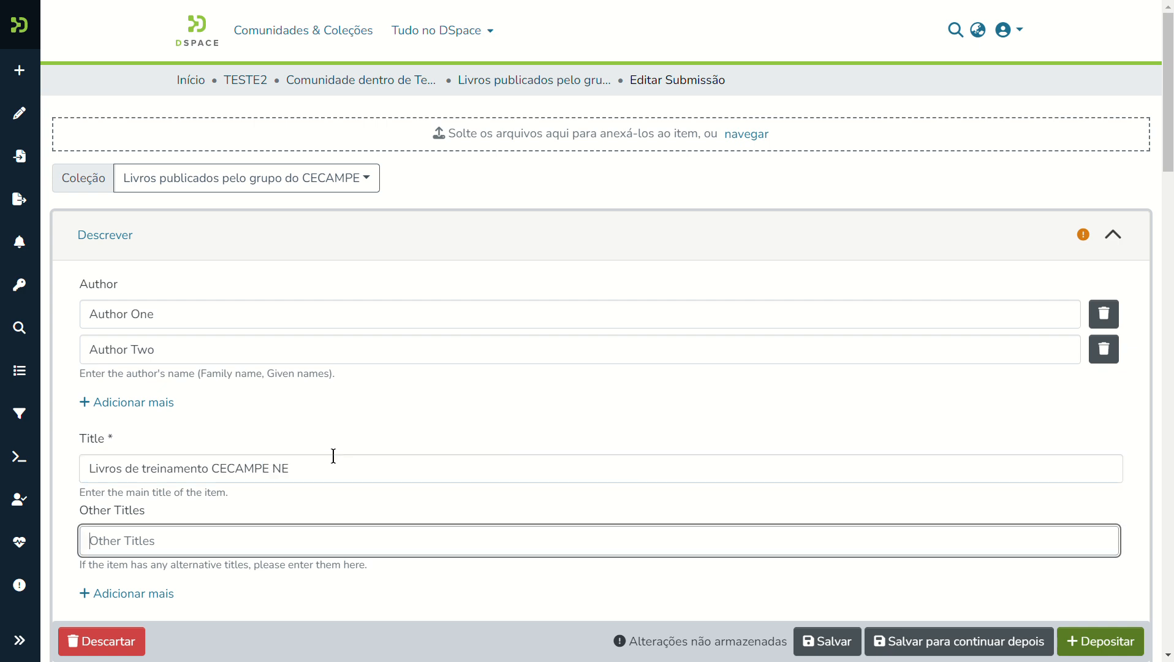
{"action": "key", "text": "Tab"}
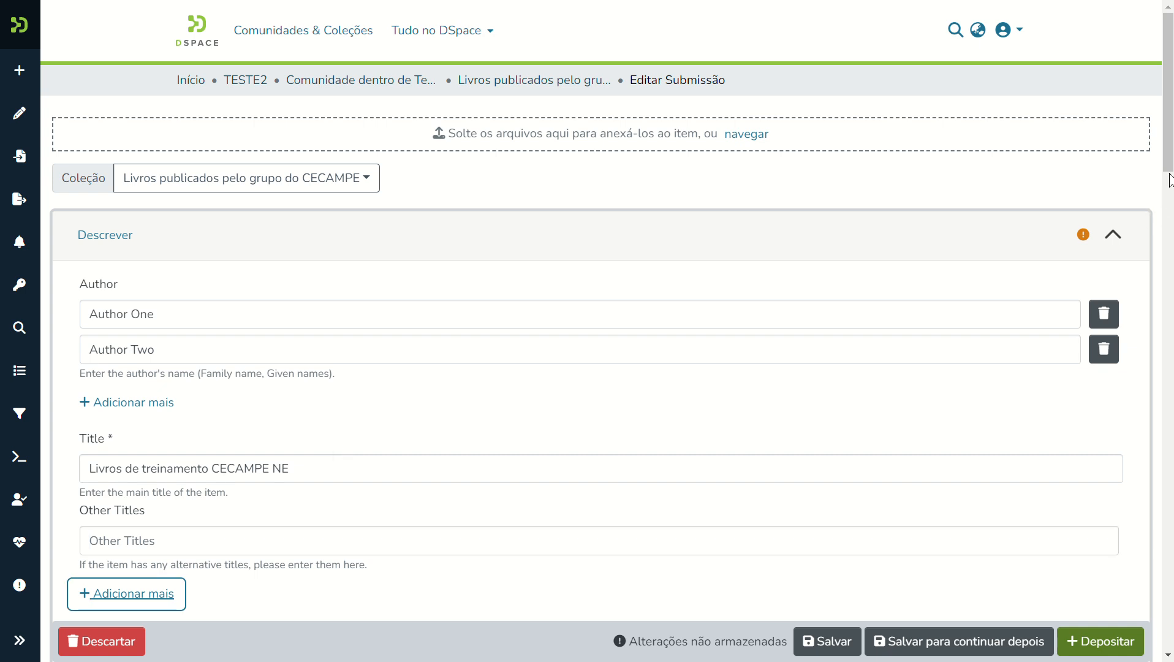
Set the date of issue to 2024-10 and the publisher to 'Editora XXX'.
{"action": "left_click_drag", "start_coordinate": [1168, 160], "coordinate": [1168, 257]}
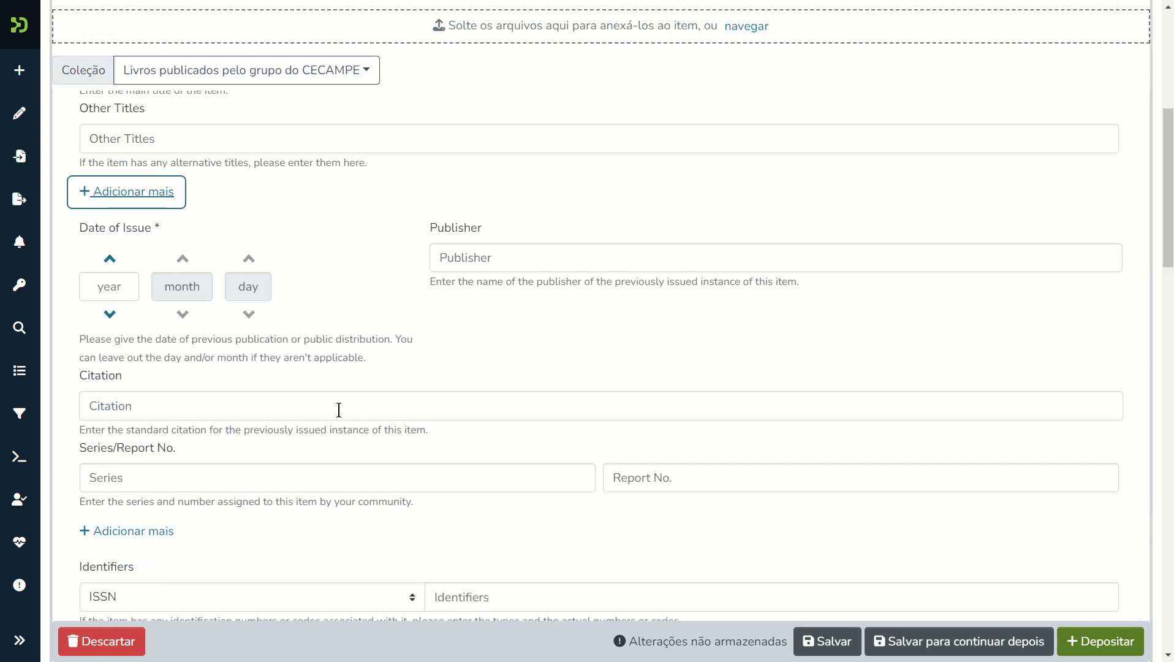
{"action": "left_click", "coordinate": [113, 287]}
{"action": "type", "text": "2024"}
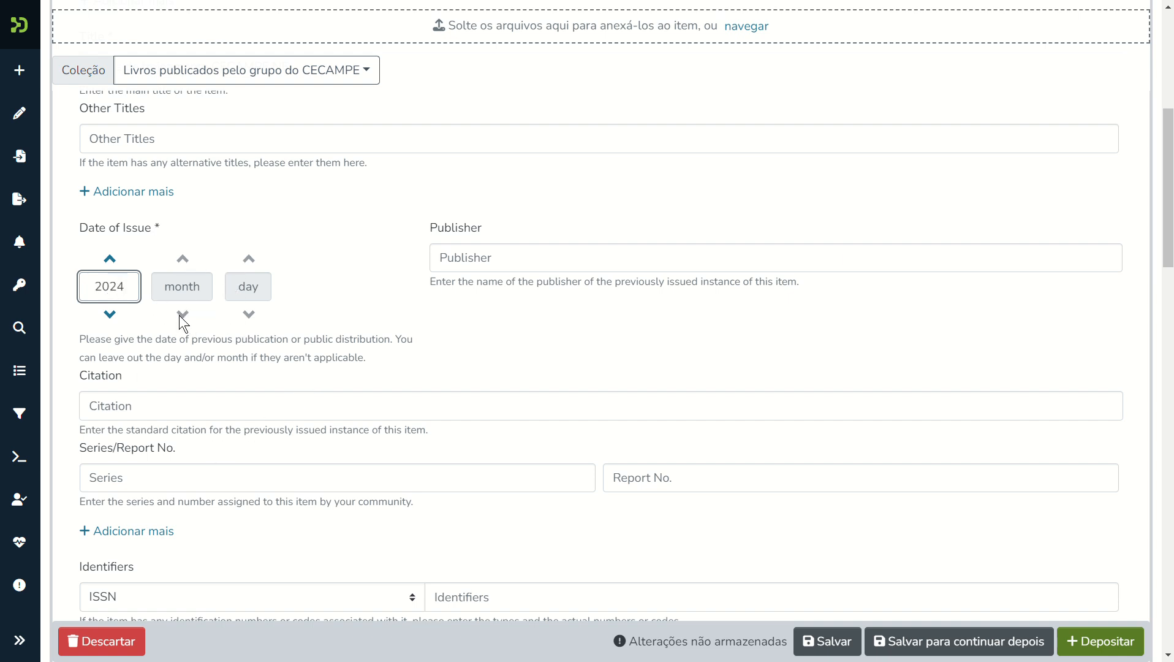
{"action": "left_click", "coordinate": [177, 287]}
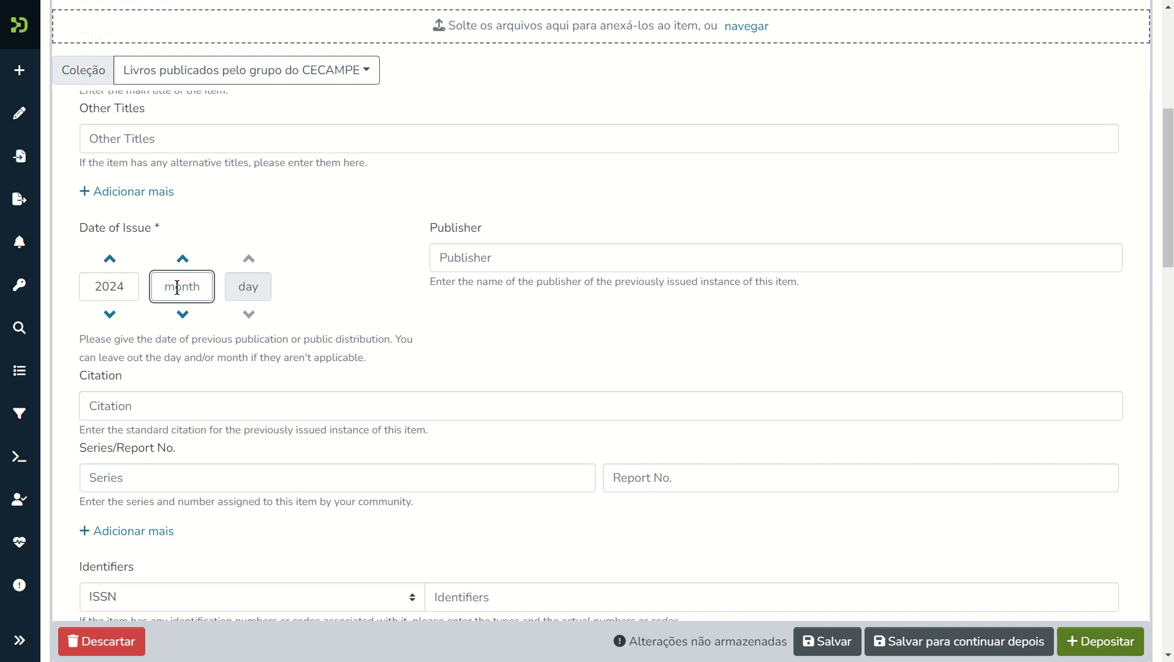
{"action": "type", "text": "10"}
{"action": "left_click", "coordinate": [501, 260]}
{"action": "type", "text": "E"}
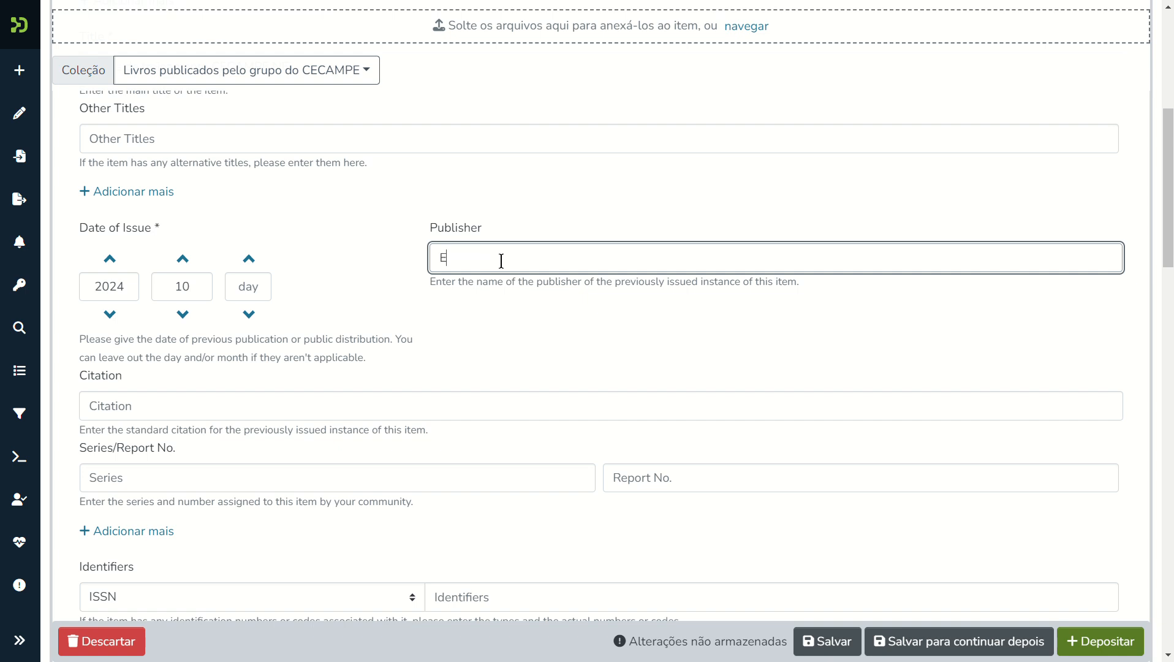
{"action": "type", "text": "ditora XXX"}
{"action": "left_click", "coordinate": [182, 406]}
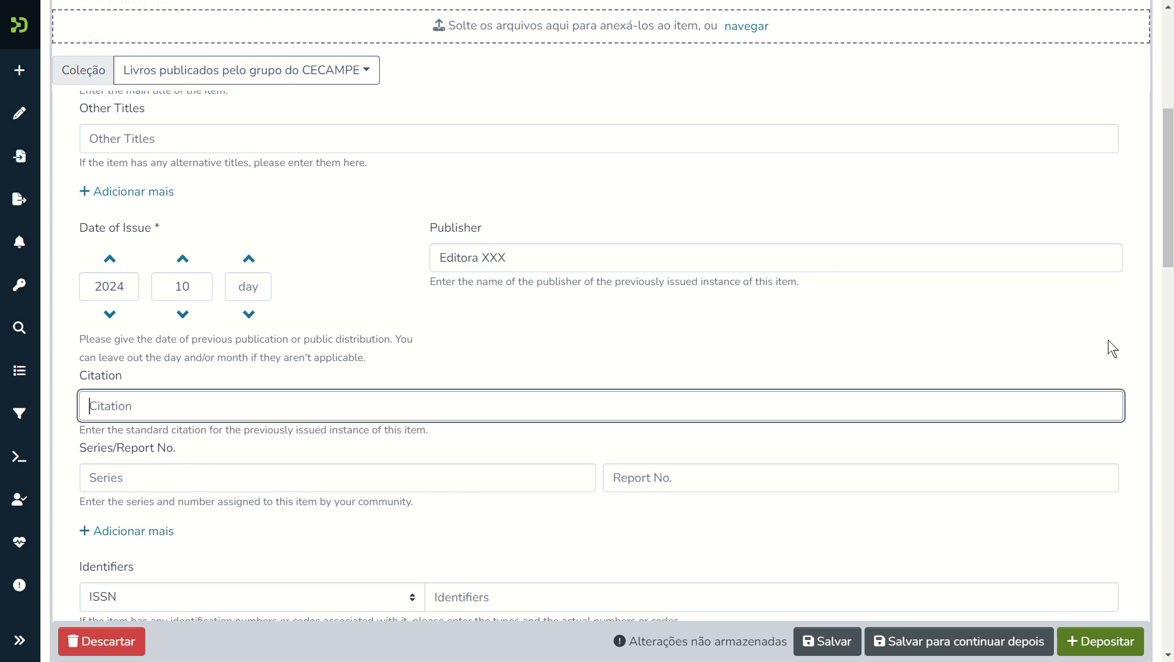
Pick ISBN as identifier type, 'Book chapter' as type and Portuguese as language.
{"action": "scroll", "coordinate": [1168, 184], "scroll_direction": "down", "scroll_amount": 5}
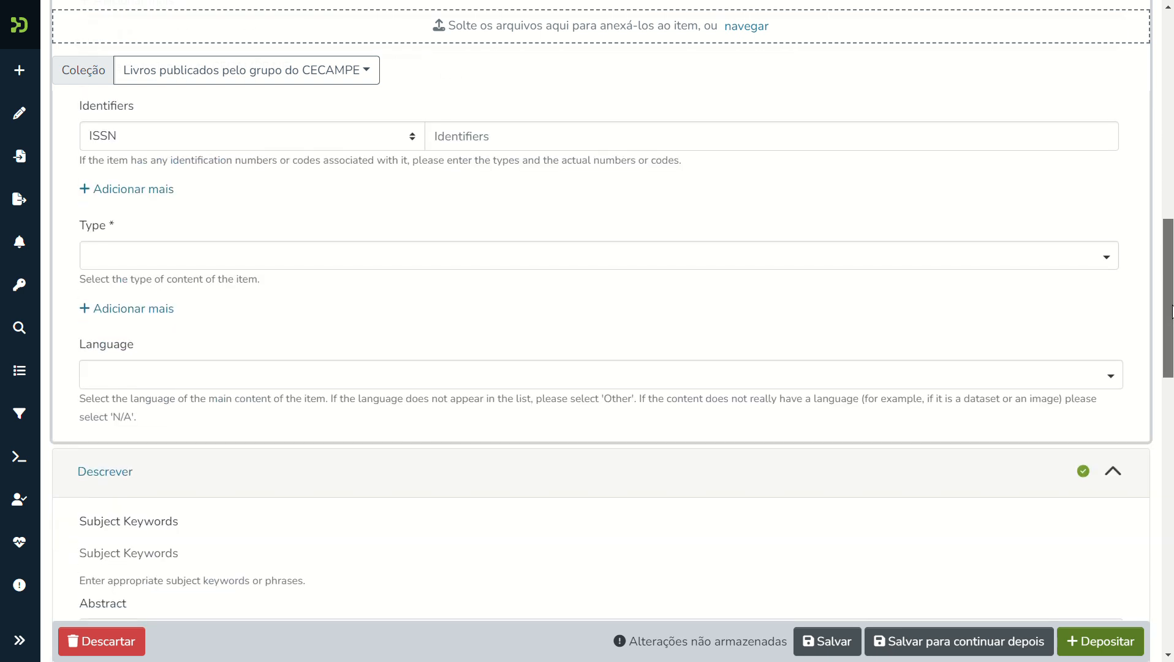
{"action": "left_click", "coordinate": [394, 145]}
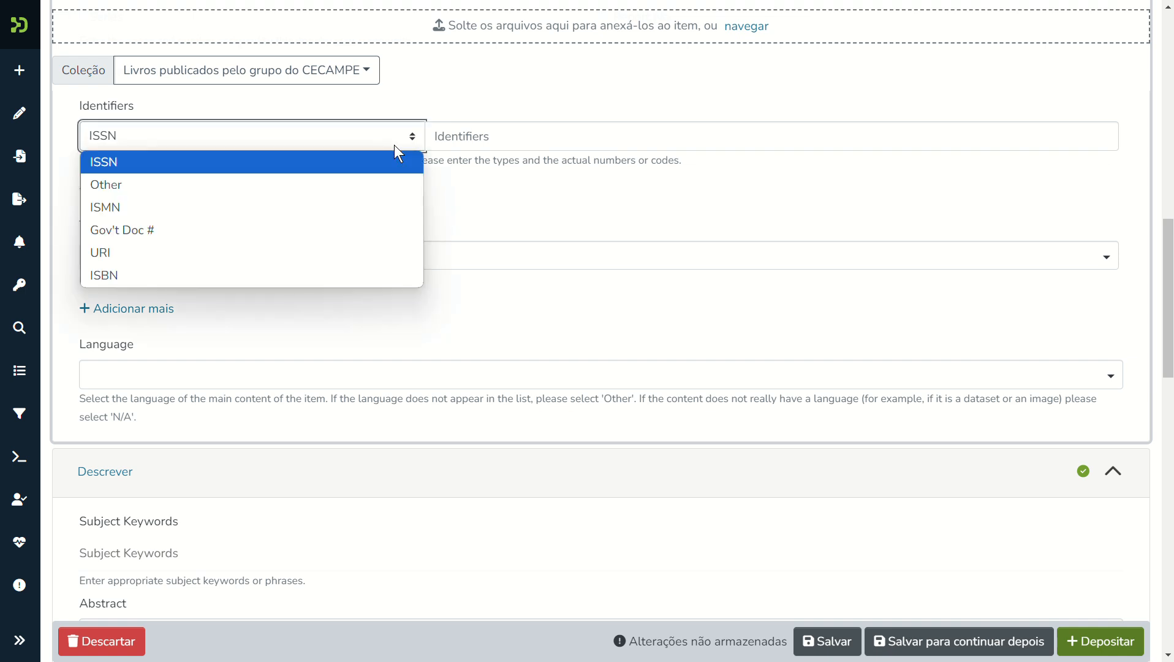
{"action": "left_click", "coordinate": [188, 265]}
{"action": "left_click", "coordinate": [469, 130]}
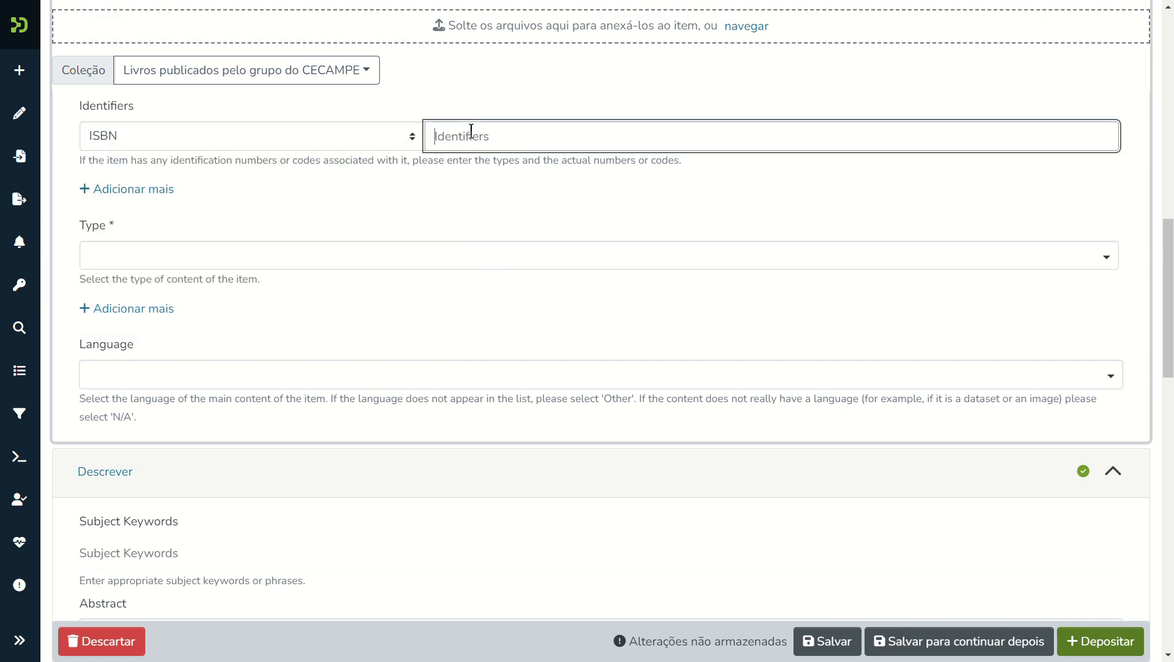
{"action": "left_click", "coordinate": [161, 245]}
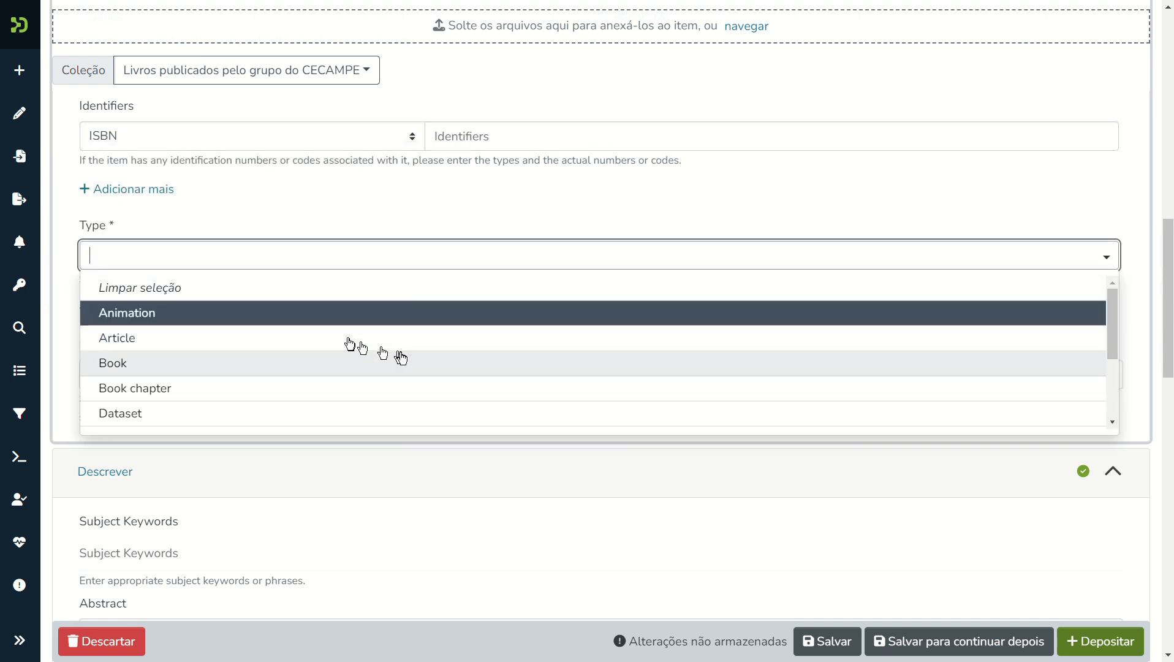
{"action": "left_click", "coordinate": [156, 384]}
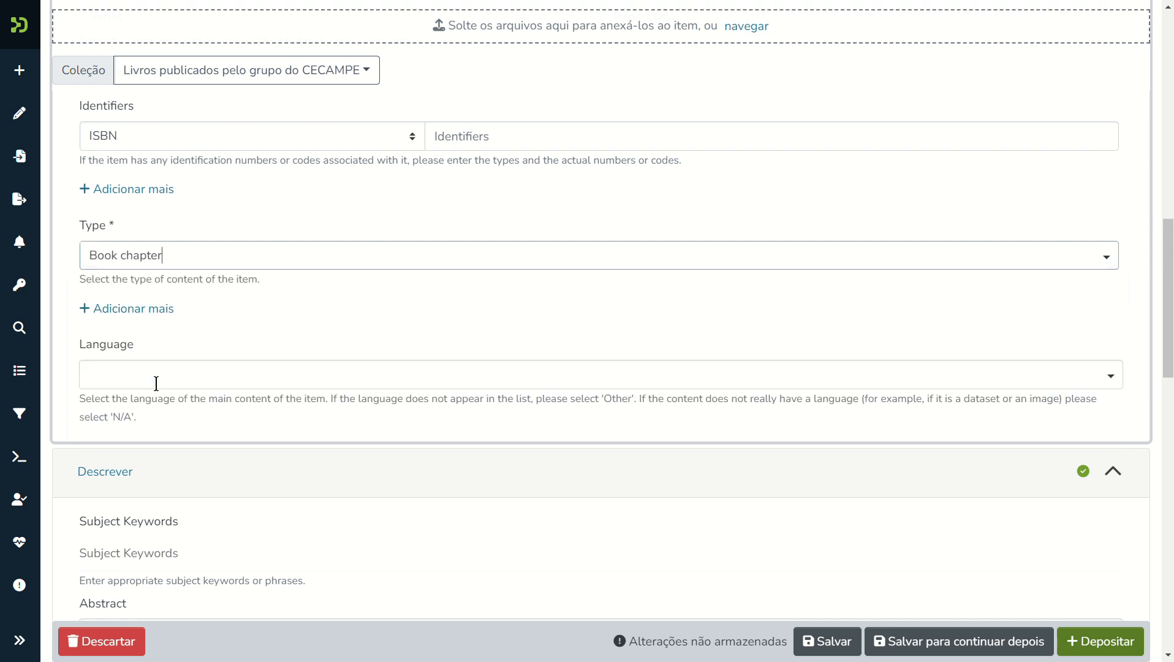
{"action": "left_click", "coordinate": [156, 382]}
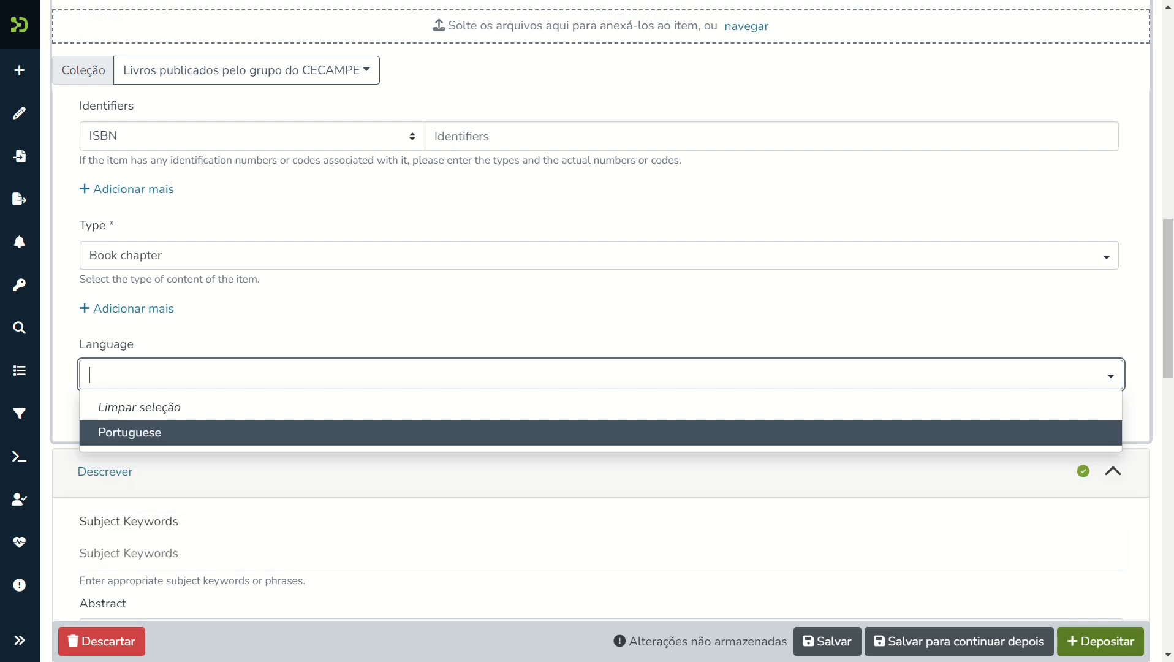
{"action": "left_click", "coordinate": [126, 436]}
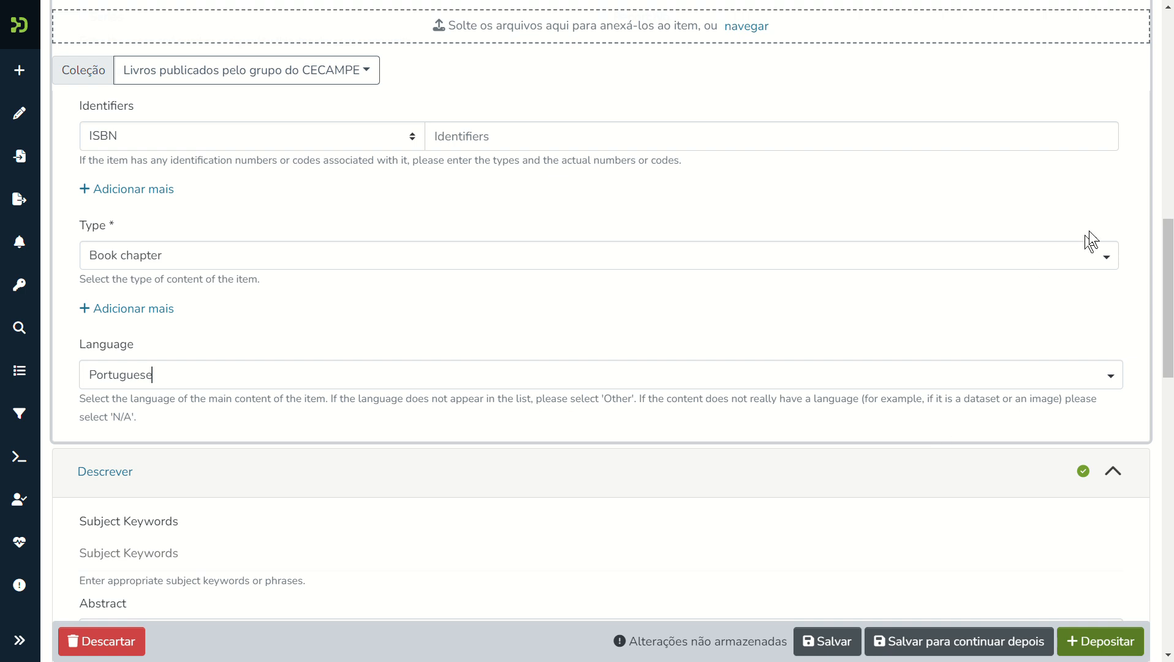
{"action": "left_click_drag", "start_coordinate": [1169, 263], "coordinate": [1169, 355]}
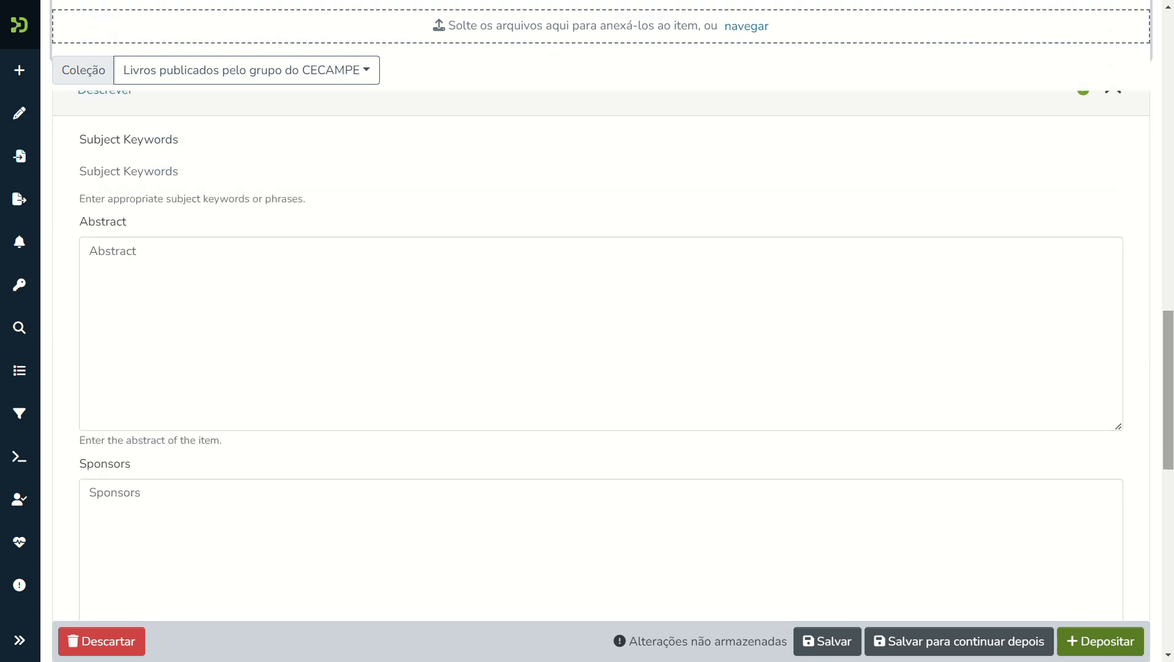
Add the subject keywords 'CECAMPE-NE' and 'Capacitação CECAMPE'.
{"action": "left_click", "coordinate": [97, 179]}
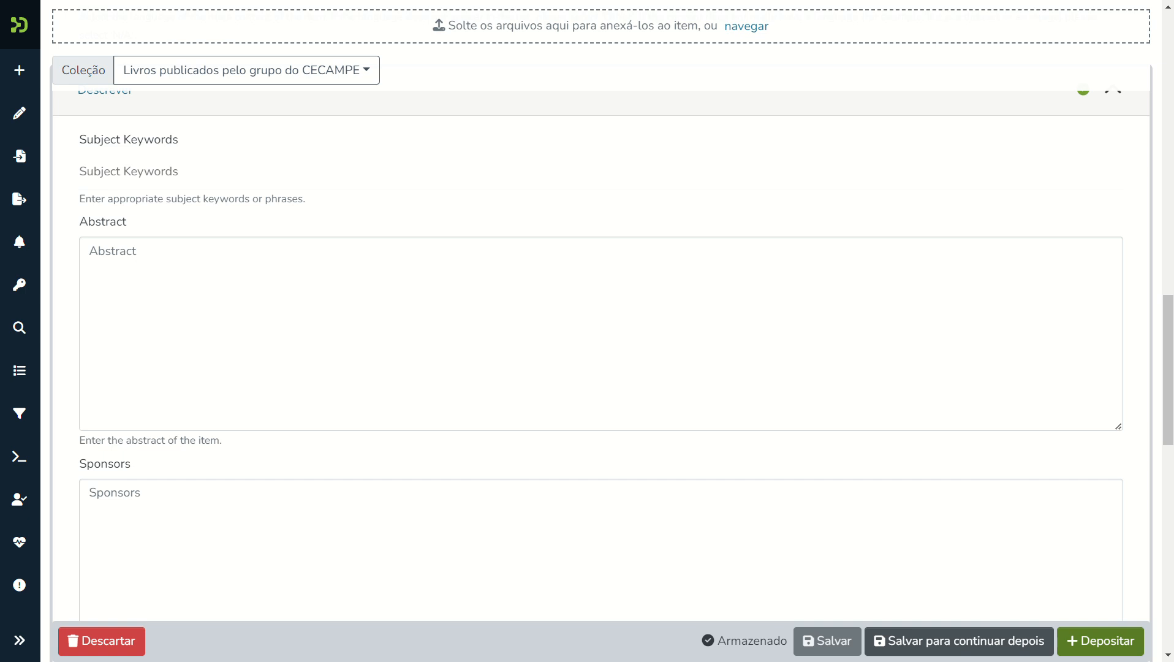
{"action": "type", "text": "CECAM"}
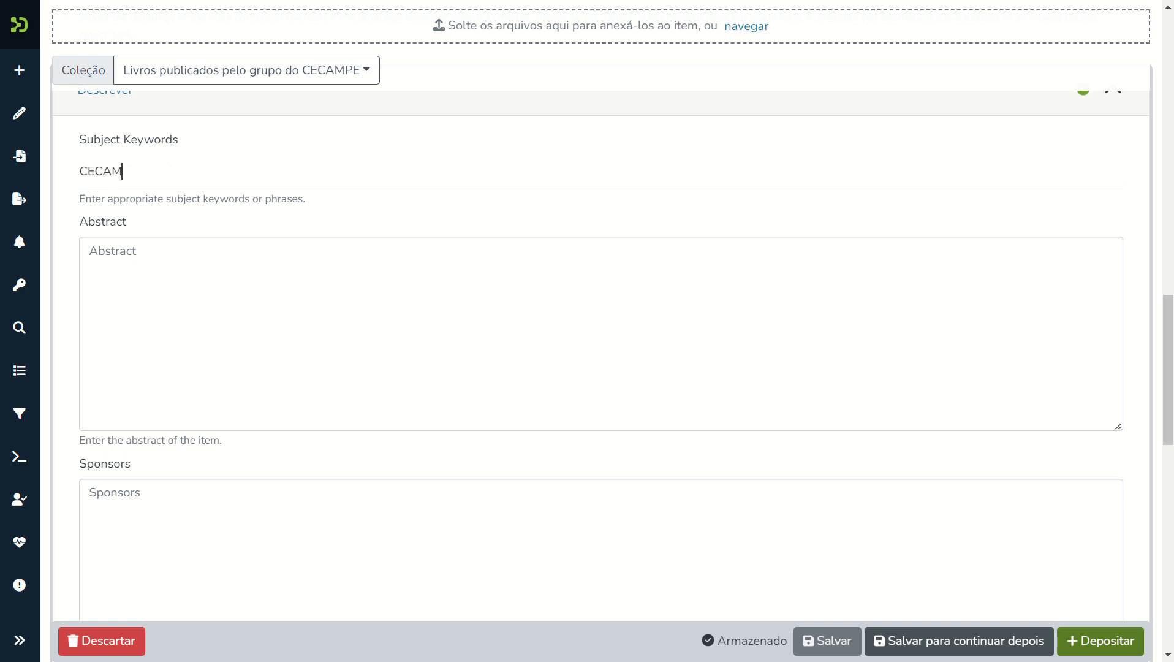
{"action": "type", "text": "PE"}
{"action": "type", "text": "_NE"}
{"action": "type", "text": "-NE"}
{"action": "key", "text": "Return"}
{"action": "type", "text": "C"}
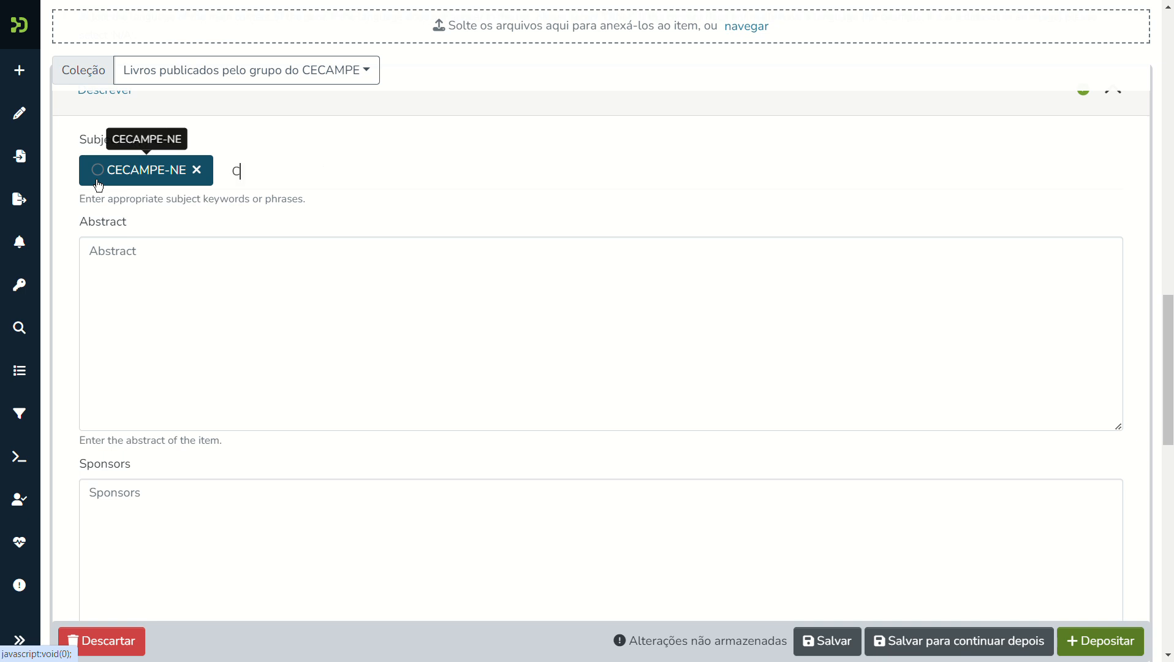
{"action": "type", "text": "apita"}
{"action": "type", "text": "acitação"}
{"action": "type", "text": " CECAMPE"}
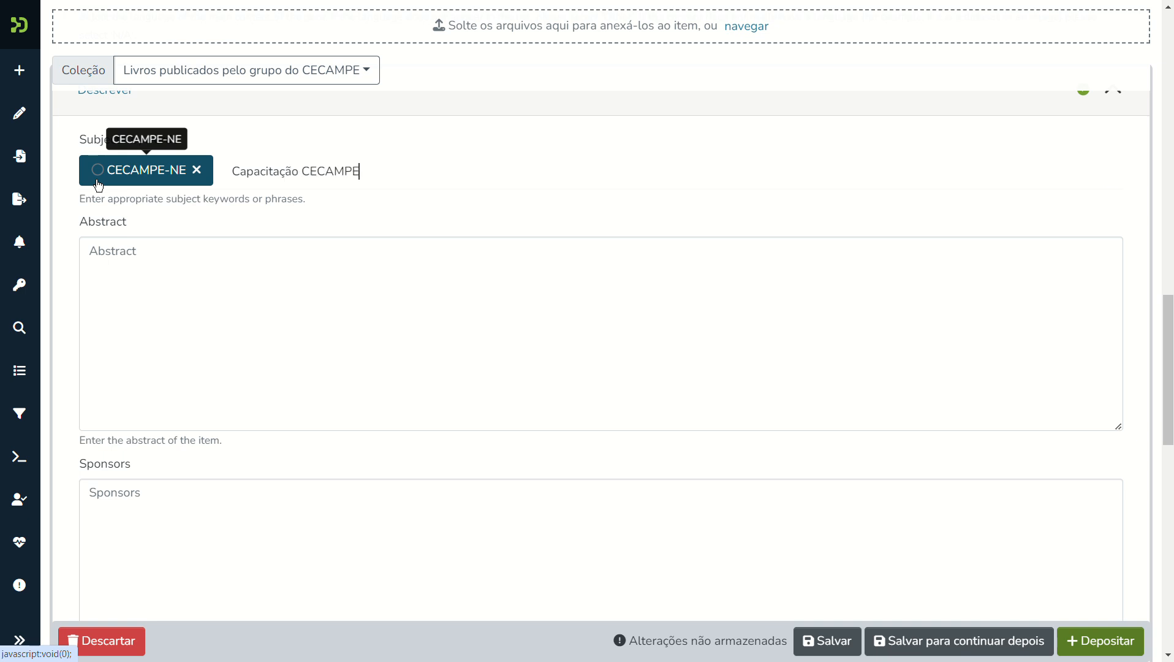
{"action": "key", "text": "Return"}
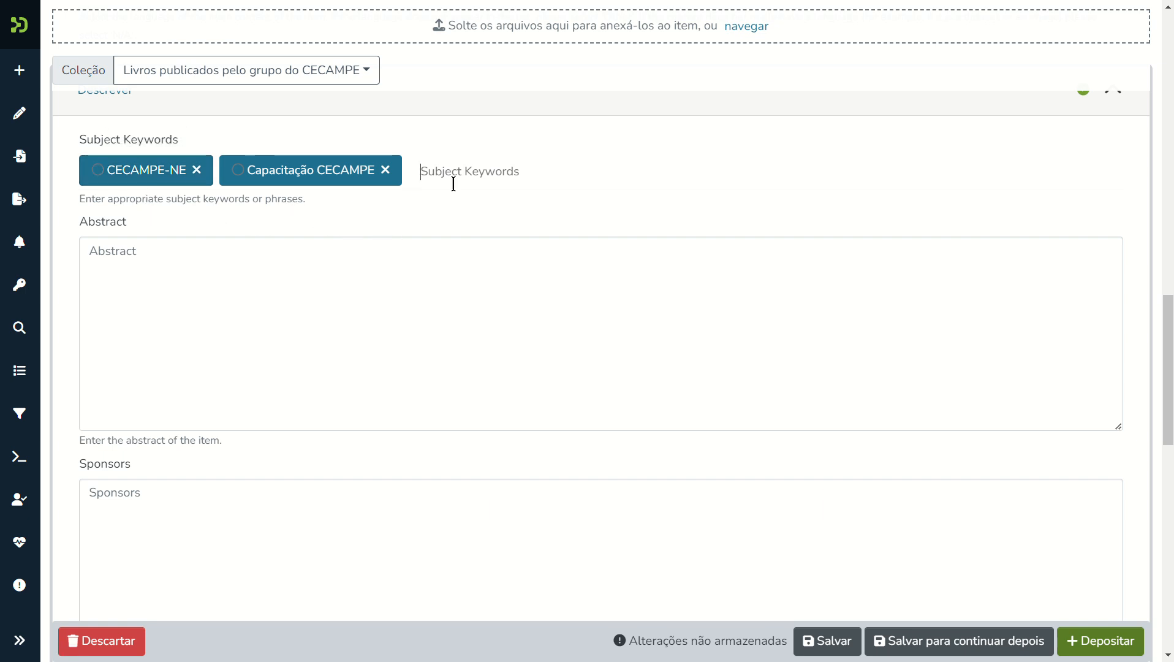
Add a mistaken 'Termo Errado' keyword, then remove it with its ✕.
{"action": "type", "text": "Termo Errado"}
{"action": "key", "text": "Return"}
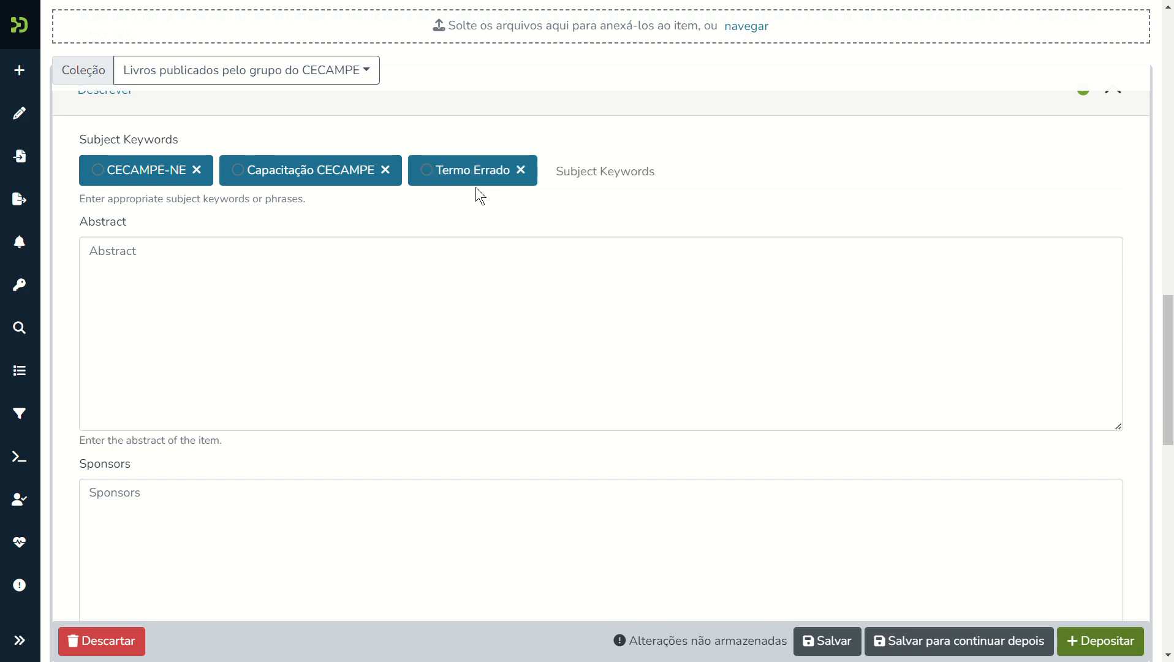
{"action": "left_click", "coordinate": [522, 172]}
{"action": "left_click", "coordinate": [181, 317]}
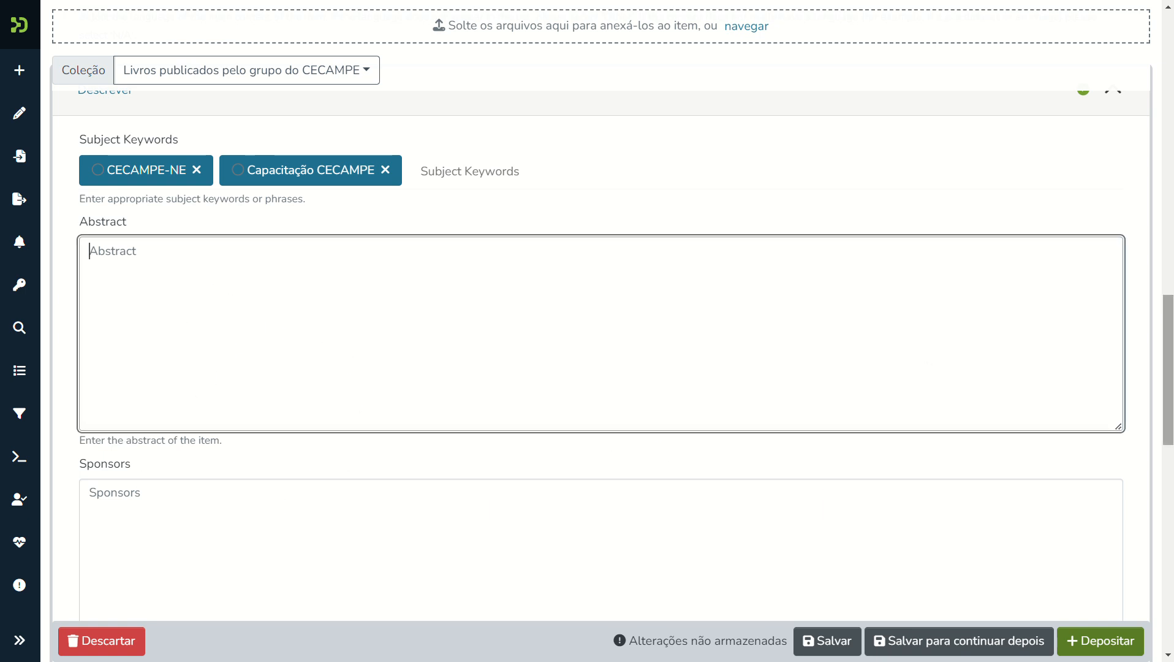
Review the submission form and tick 'Confirmo a licença acima' for the CC-BY-NC license.
{"action": "scroll", "coordinate": [1153, 301], "scroll_direction": "down", "scroll_amount": 5}
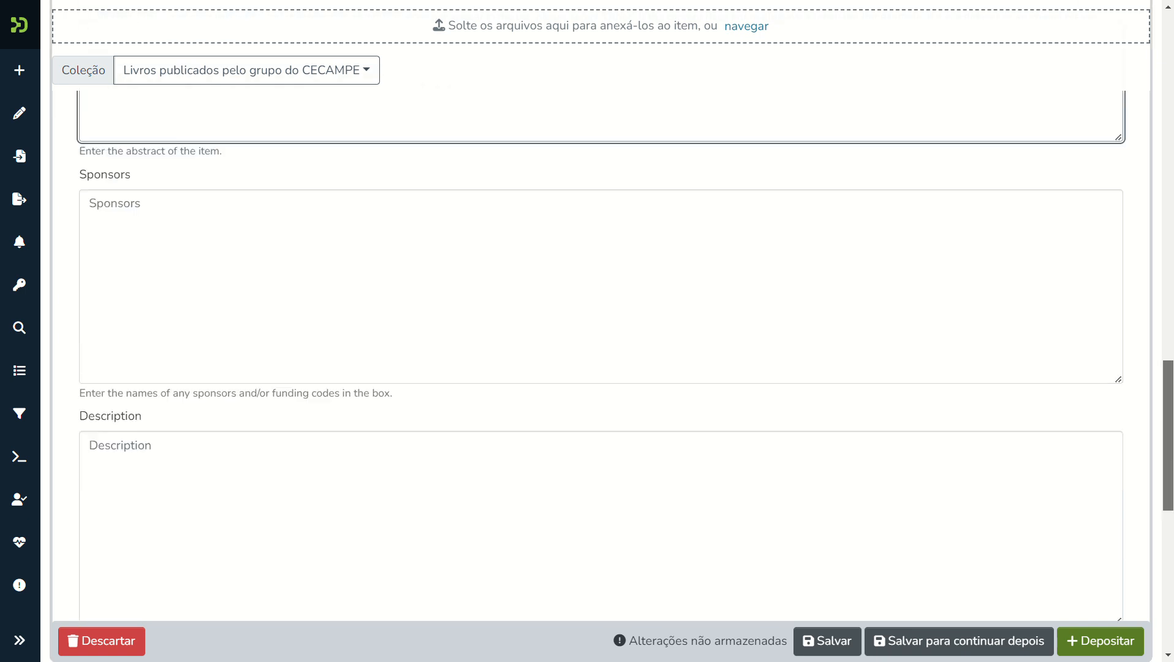
{"action": "scroll", "coordinate": [600, 358], "scroll_direction": "down", "scroll_amount": 6}
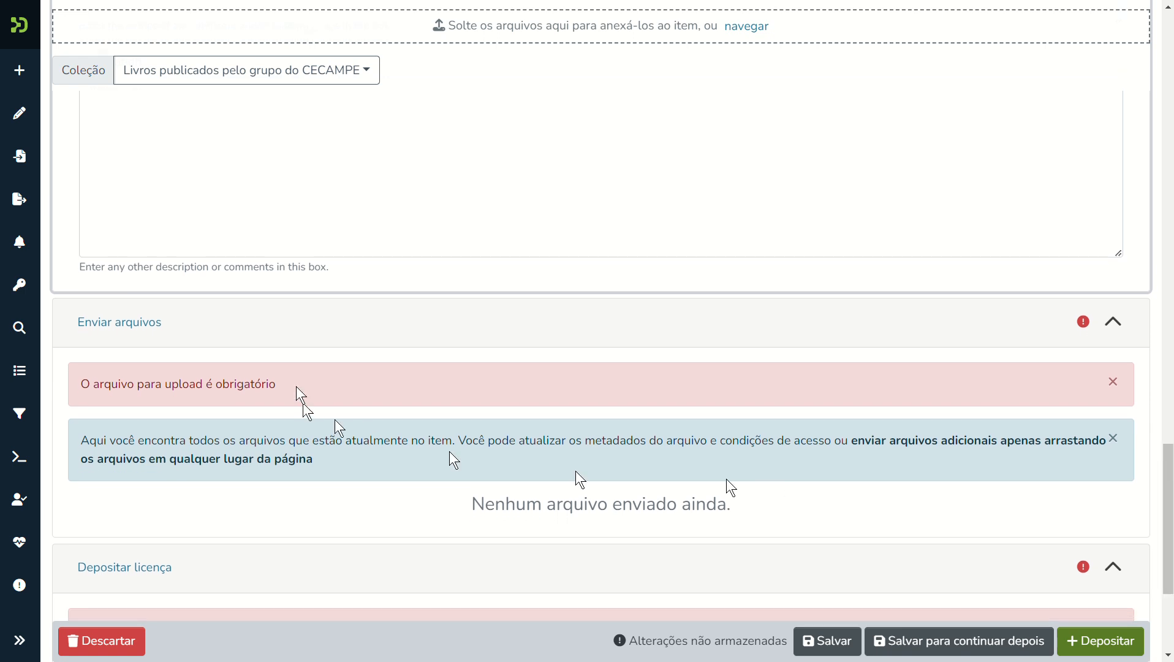
{"action": "left_click", "coordinate": [138, 332]}
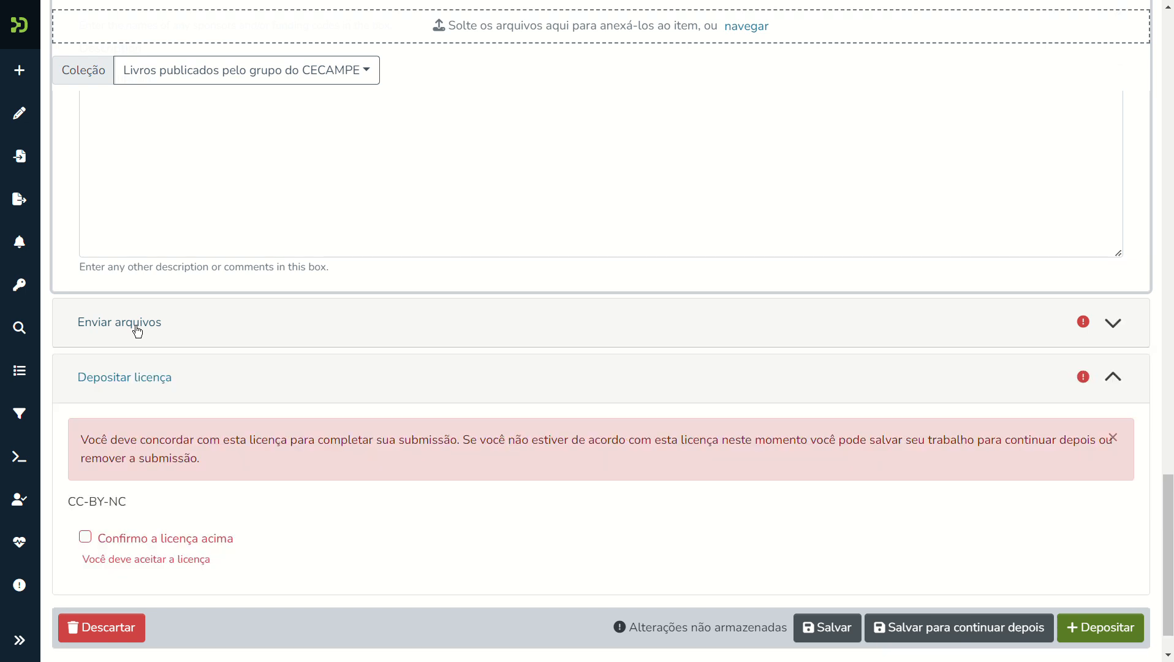
{"action": "left_click", "coordinate": [138, 332]}
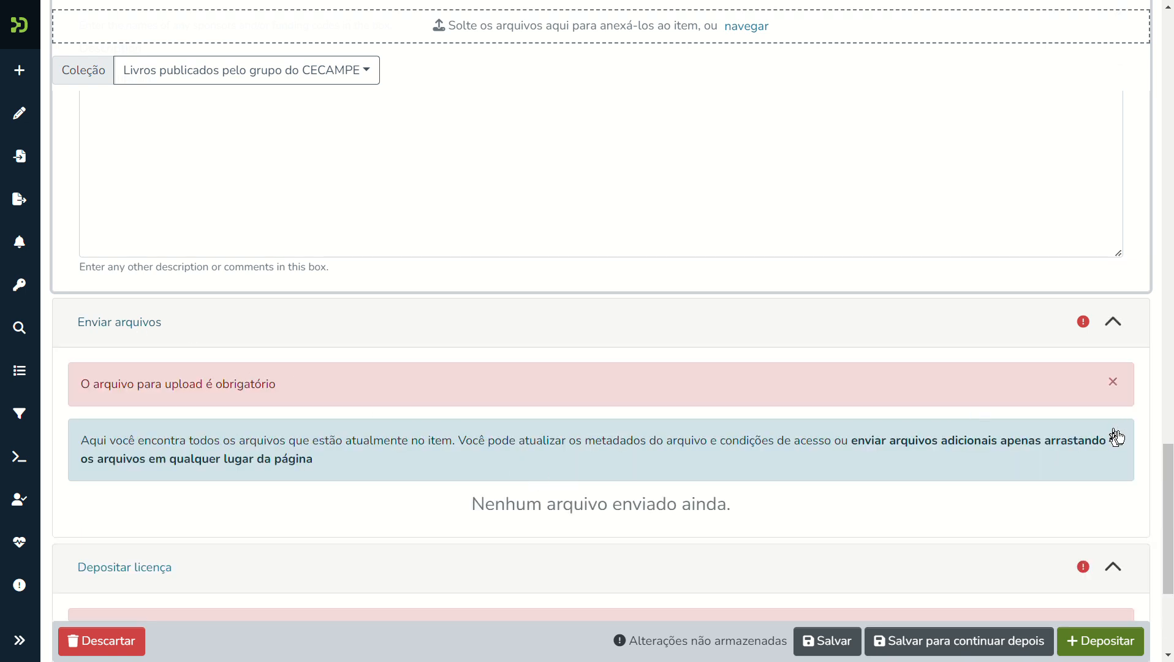
{"action": "scroll", "coordinate": [1168, 521], "scroll_direction": "down", "scroll_amount": 2}
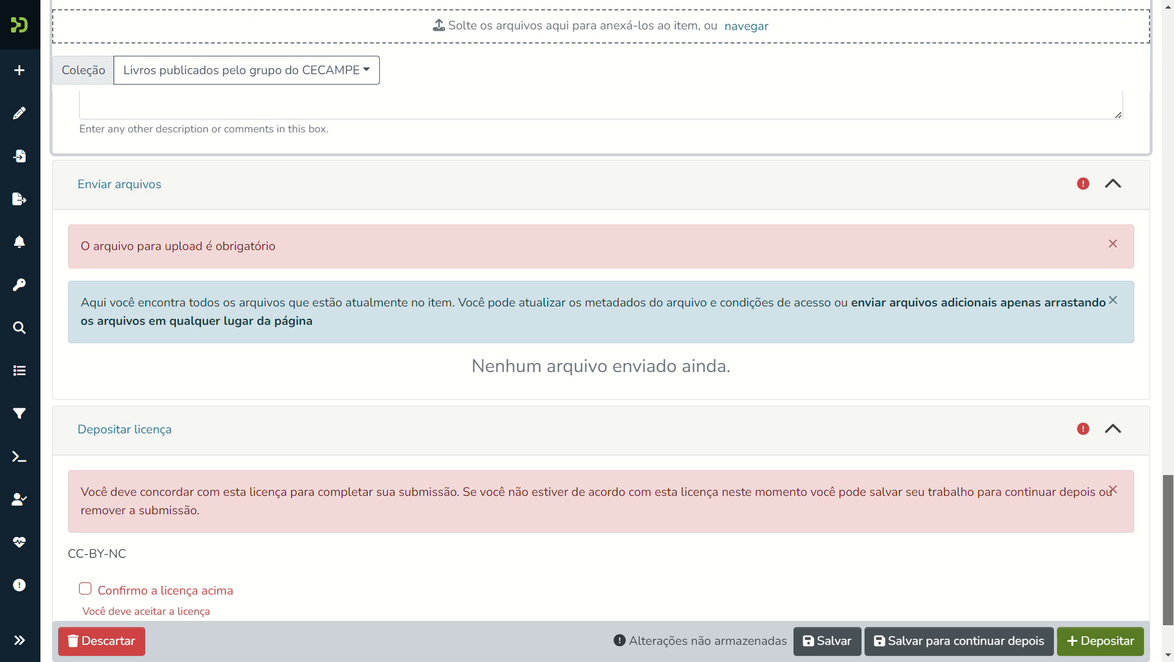
{"action": "scroll", "coordinate": [602, 360], "scroll_direction": "down", "scroll_amount": 1}
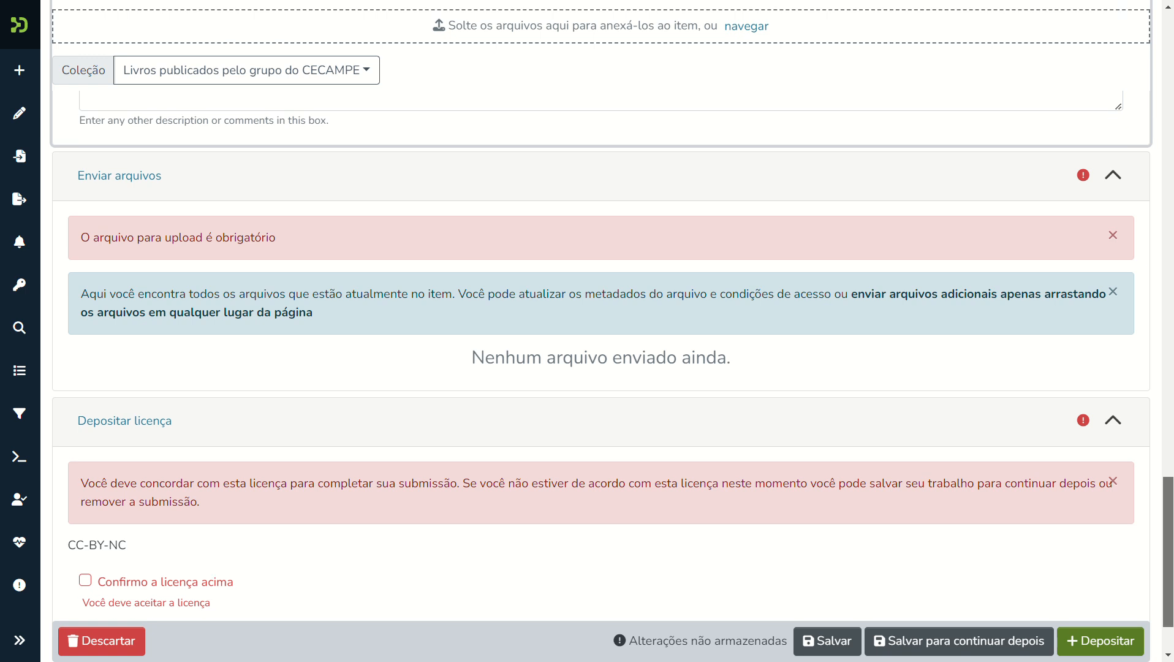
{"action": "scroll", "coordinate": [602, 377], "scroll_direction": "down", "scroll_amount": 1}
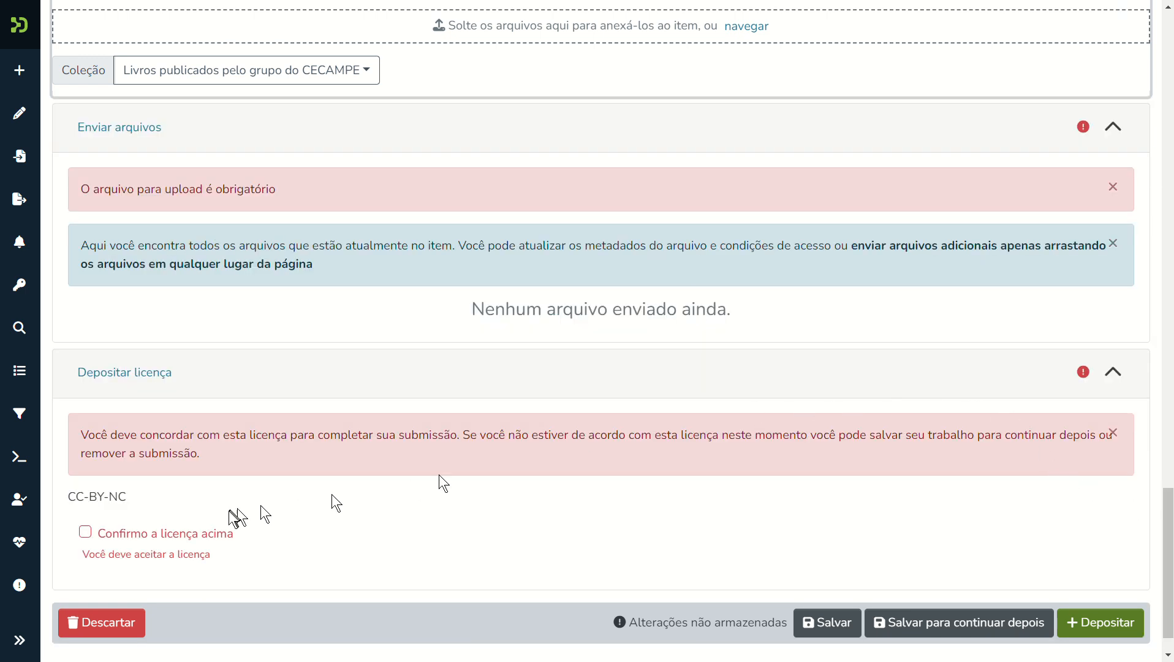
{"action": "left_click", "coordinate": [85, 531]}
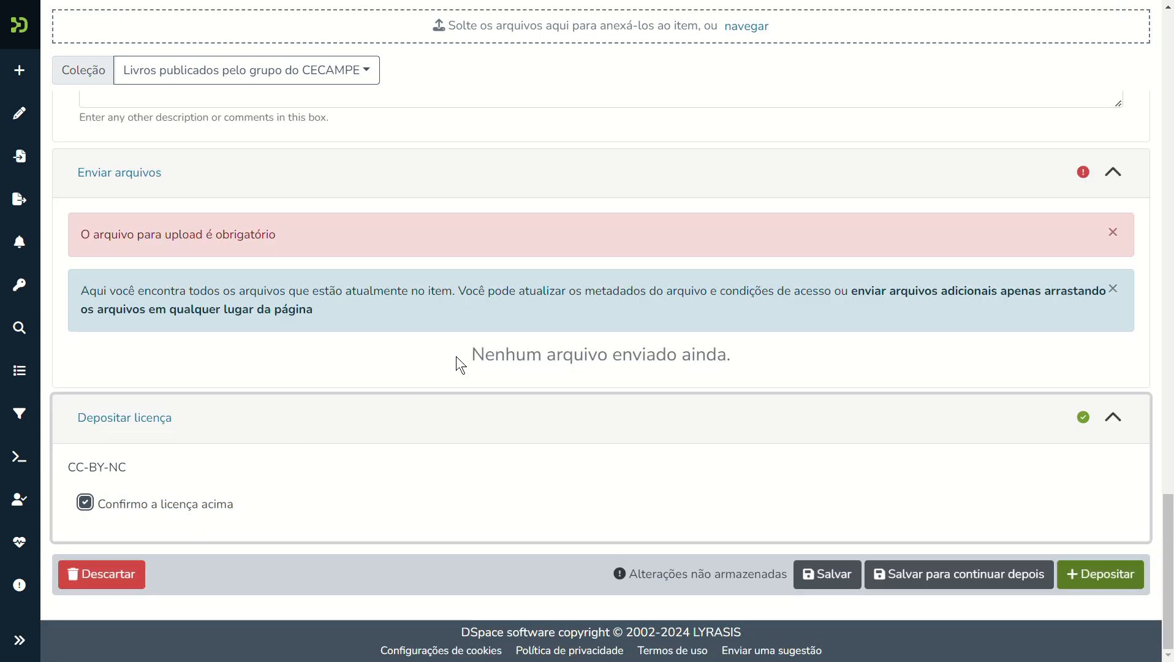
Collapse and re-expand the file upload section, then return to the top of the page.
{"action": "left_click", "coordinate": [143, 178]}
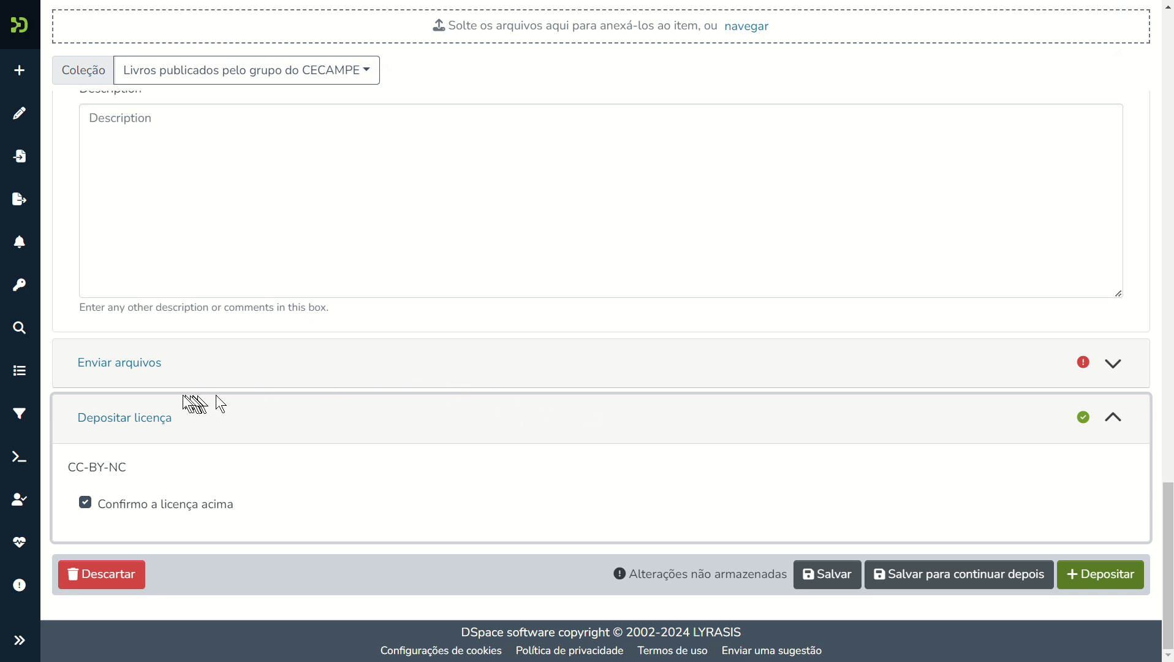
{"action": "left_click", "coordinate": [123, 365]}
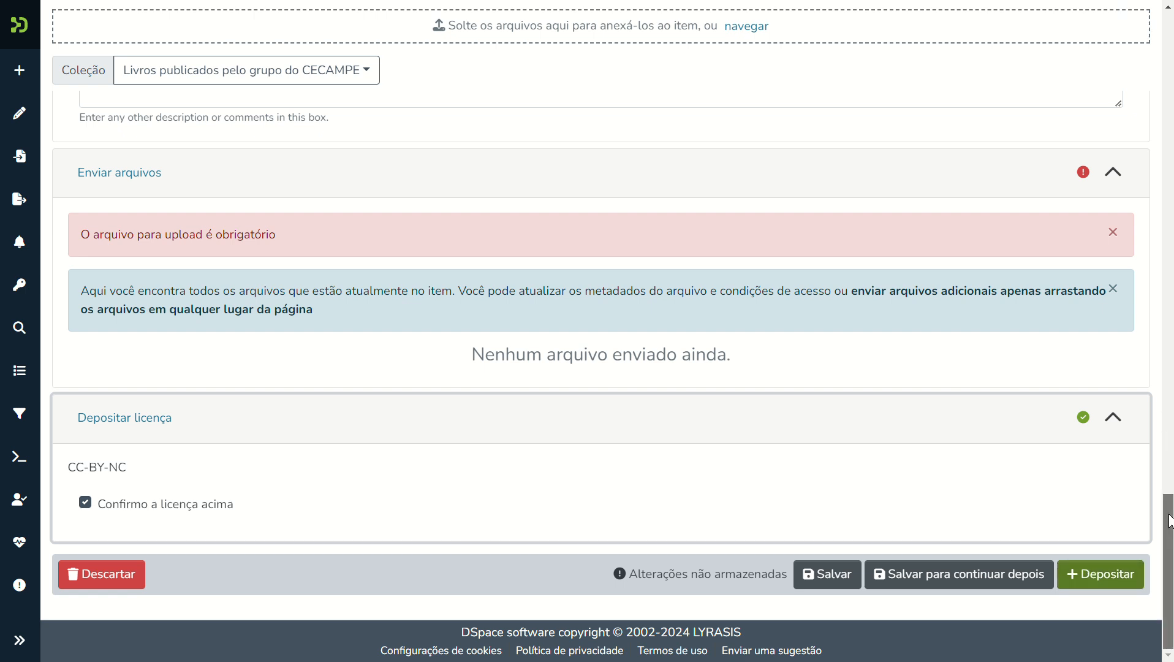
{"action": "left_click_drag", "start_coordinate": [1170, 521], "coordinate": [1095, 9]}
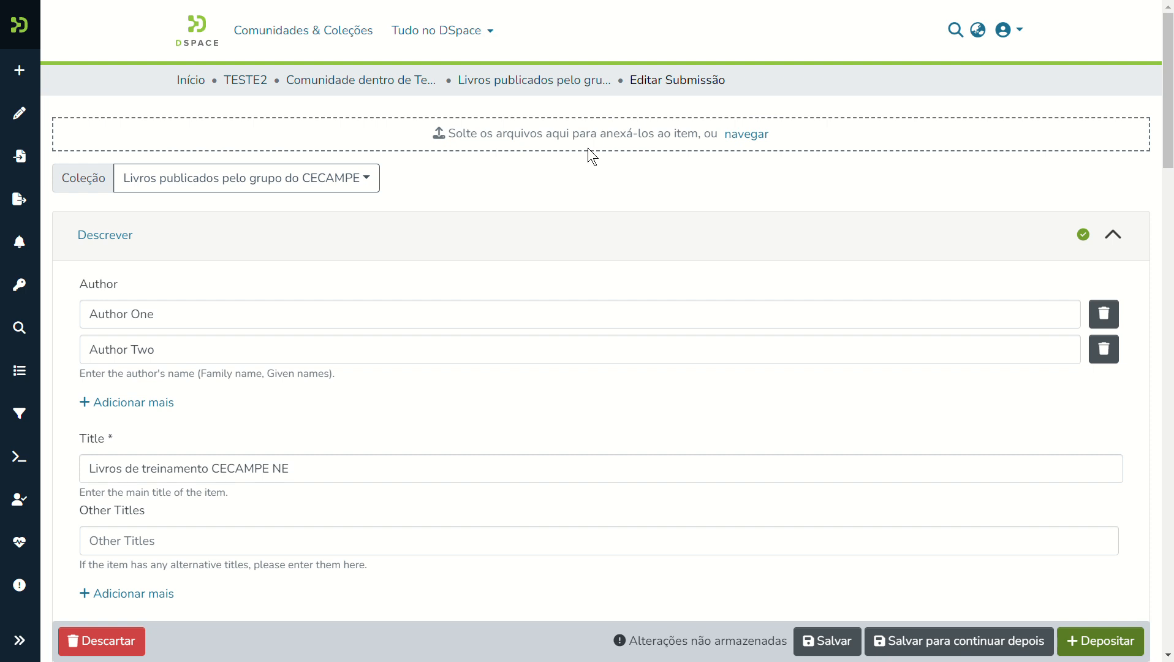
Drag Biredial - CTS.pdf from the CTS Explorer folder onto the DSpace drop zone.
{"action": "key", "text": "alt+Tab"}
{"action": "key", "text": "alt+Tab"}
{"action": "key", "text": "alt+Tab"}
{"action": "key", "text": "alt+Tab"}
{"action": "key", "text": "alt+Tab"}
{"action": "key", "text": "alt+Tab"}
{"action": "key", "text": "alt+Tab"}
{"action": "key", "text": "alt+Tab"}
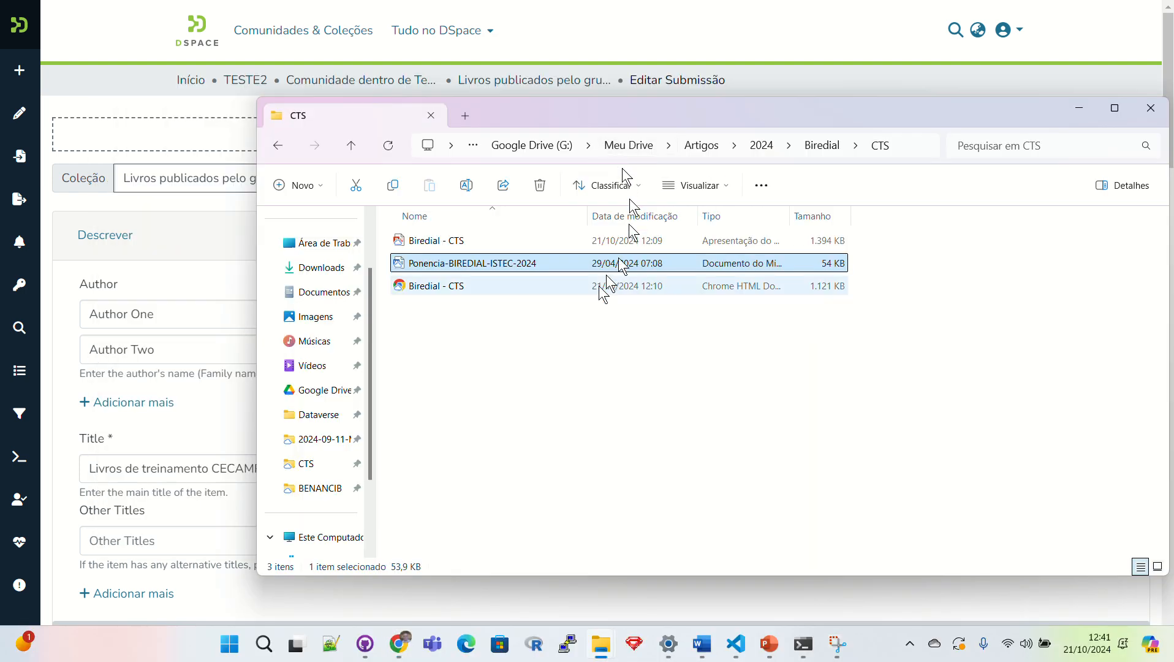
{"action": "left_click", "coordinate": [453, 287]}
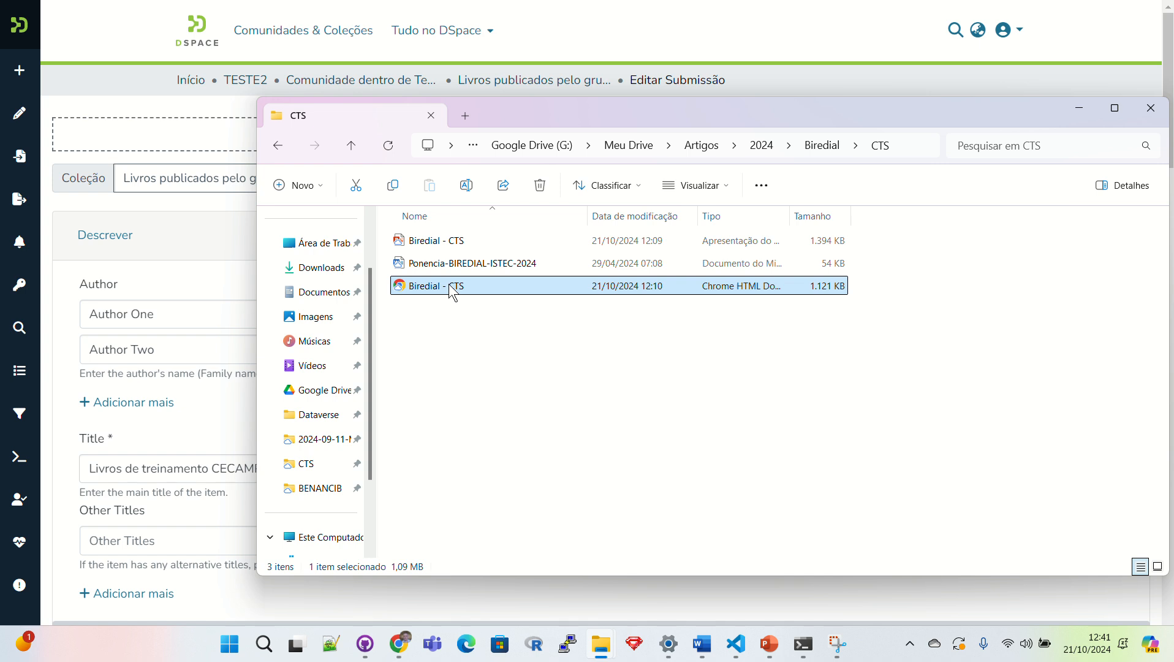
{"action": "left_click_drag", "start_coordinate": [453, 293], "coordinate": [185, 152]}
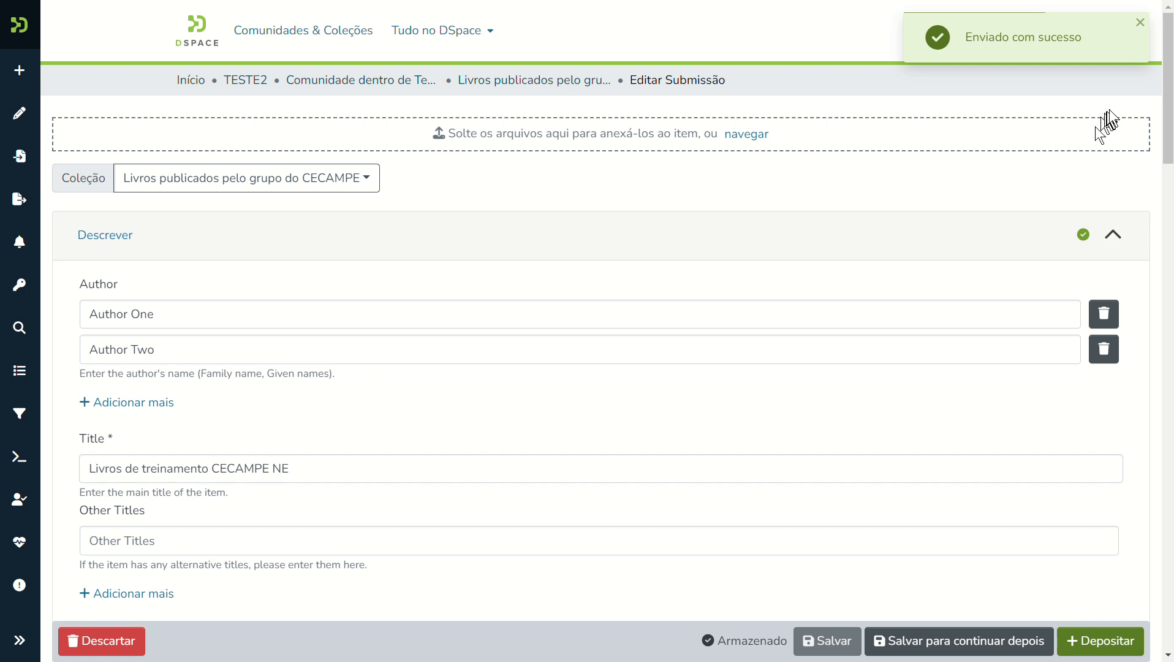
Check the uploaded PDF's bitstream details without changes, then deposit the submission.
{"action": "left_click_drag", "start_coordinate": [1169, 129], "coordinate": [1169, 544]}
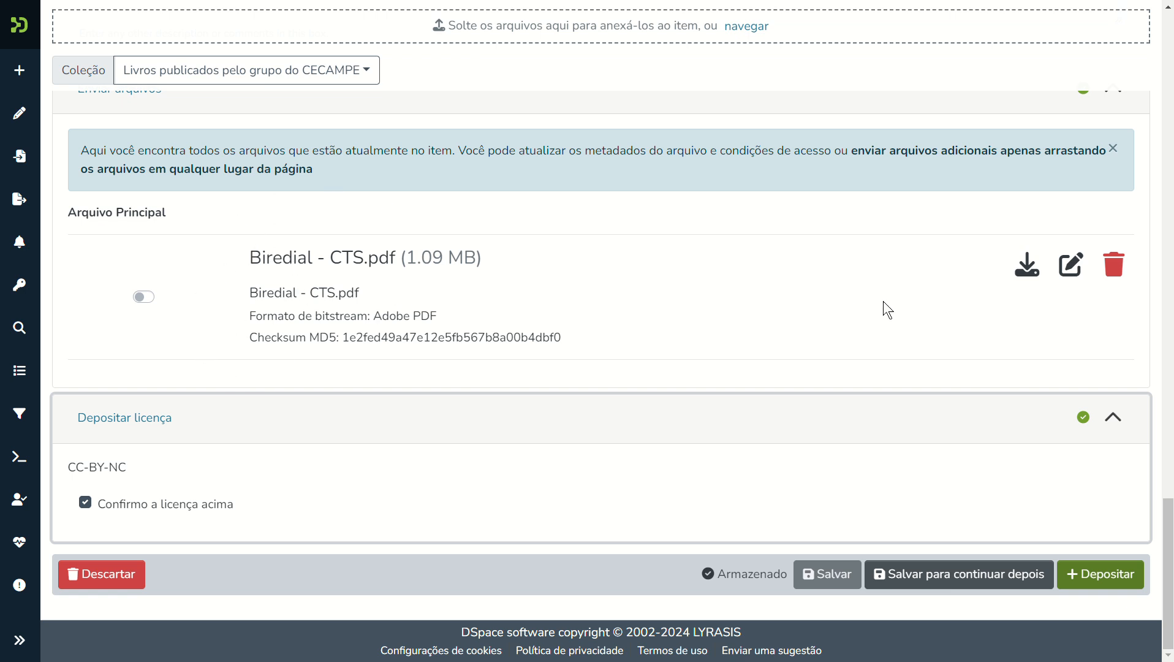
{"action": "left_click", "coordinate": [1071, 266]}
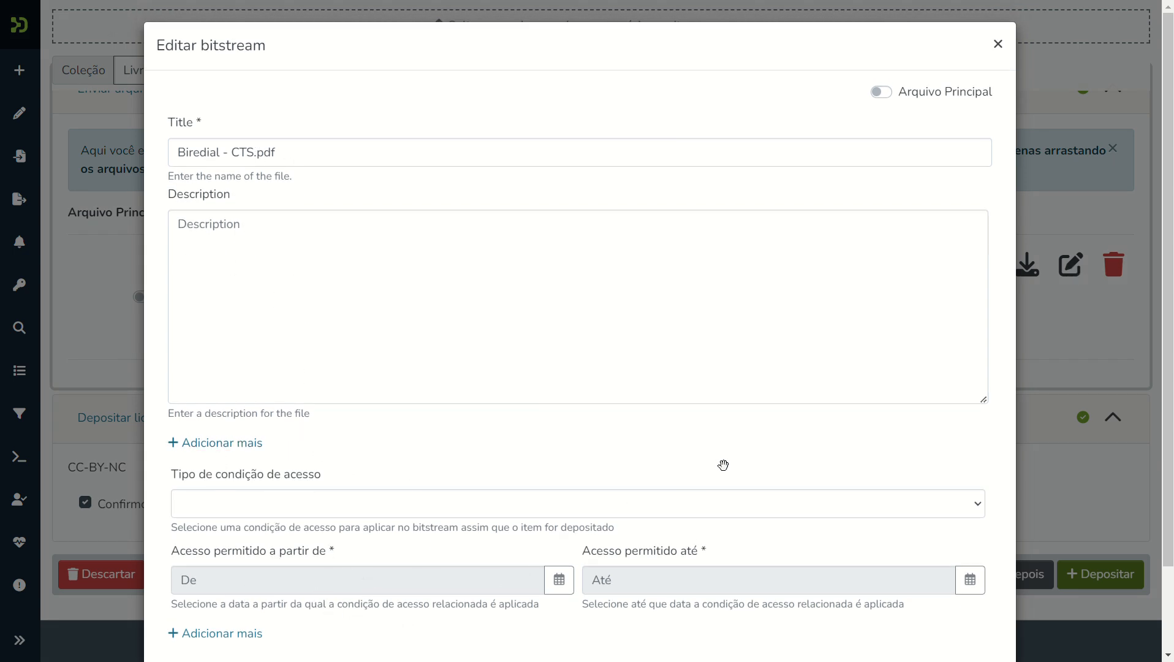
{"action": "left_click", "coordinate": [998, 44]}
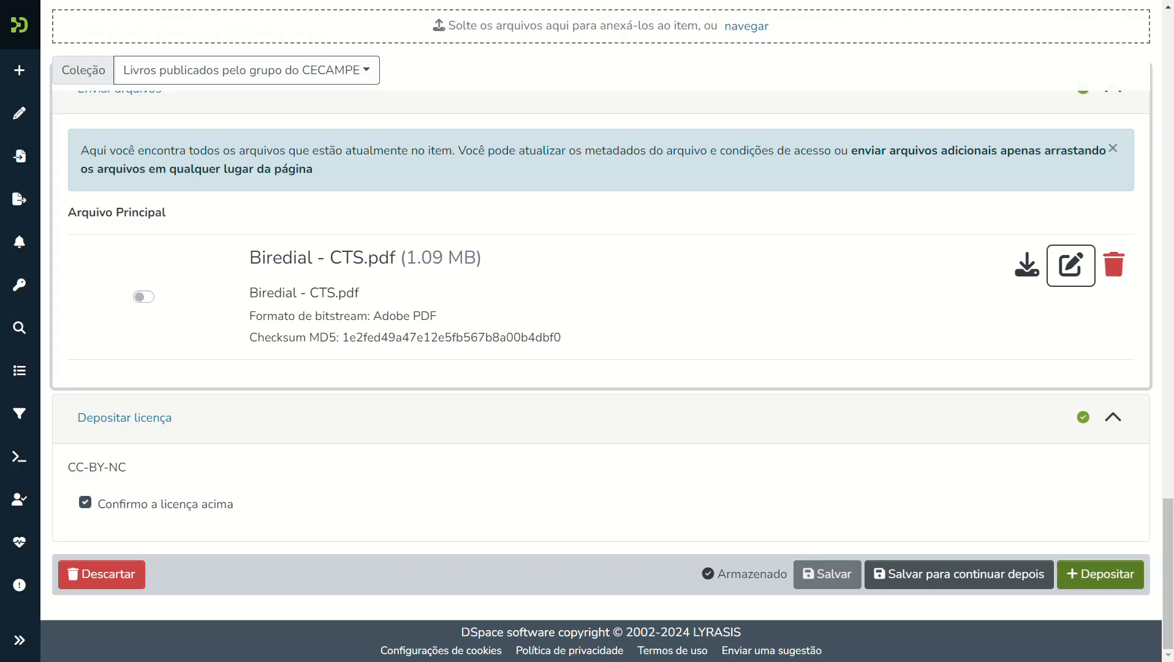
{"action": "left_click", "coordinate": [1106, 575]}
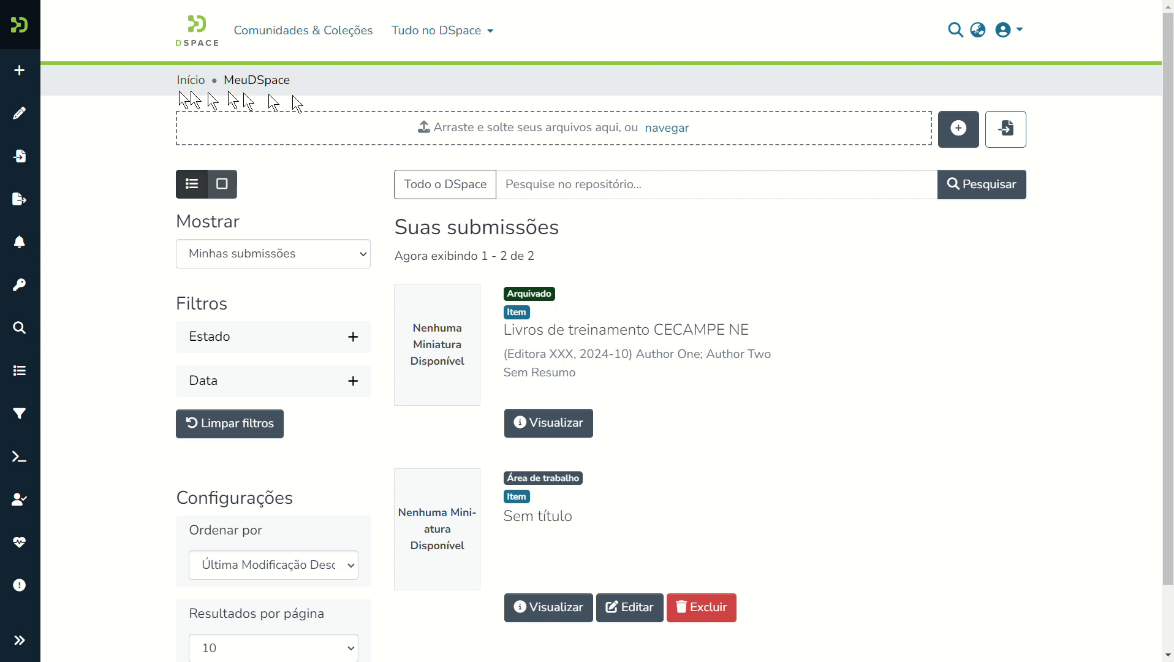
Browse Comunidade dentro de Teste 2 by publication date and open 'Livros de treinamento CECAMPE NE'.
{"action": "left_click", "coordinate": [324, 35]}
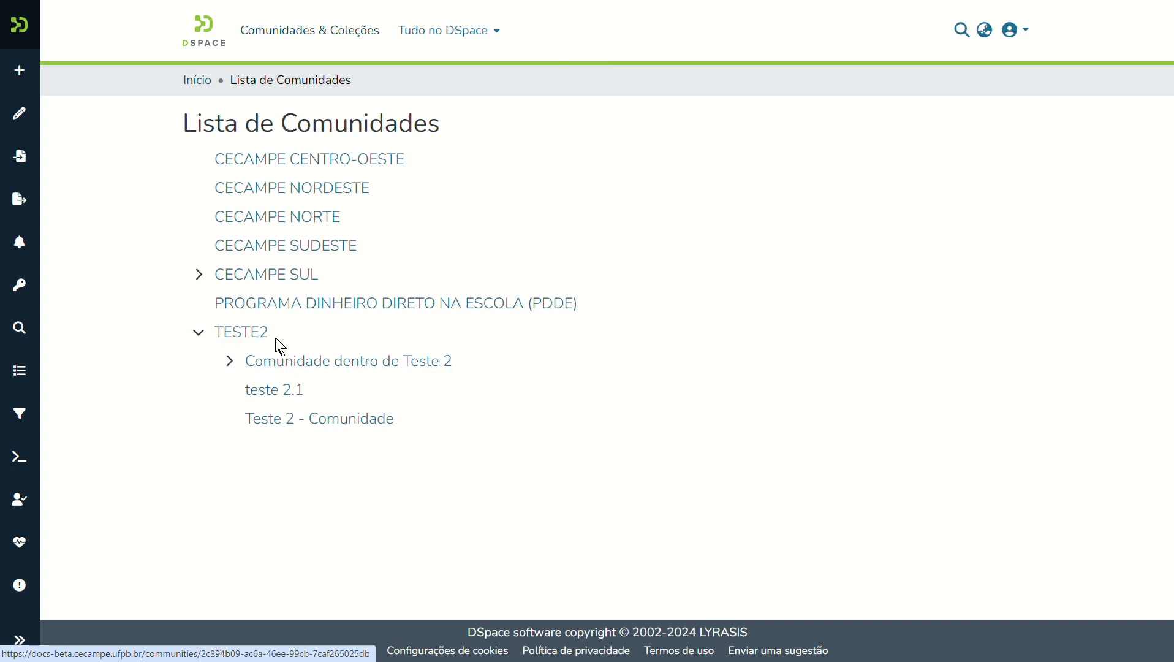
{"action": "left_click", "coordinate": [306, 362]}
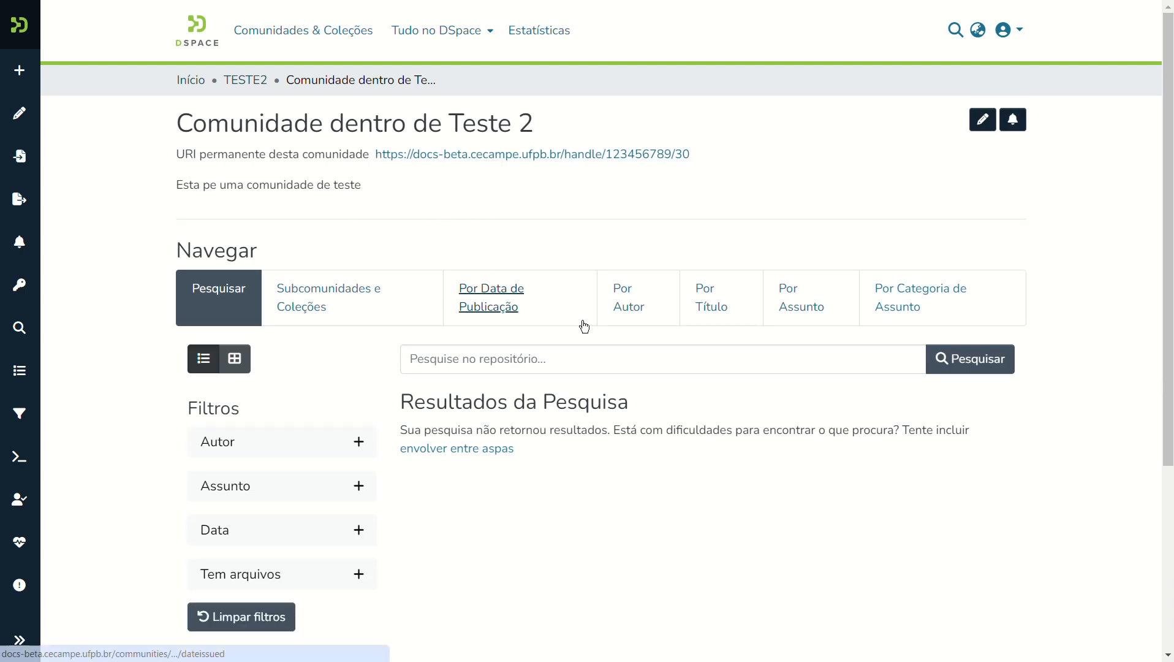
{"action": "left_click", "coordinate": [476, 282]}
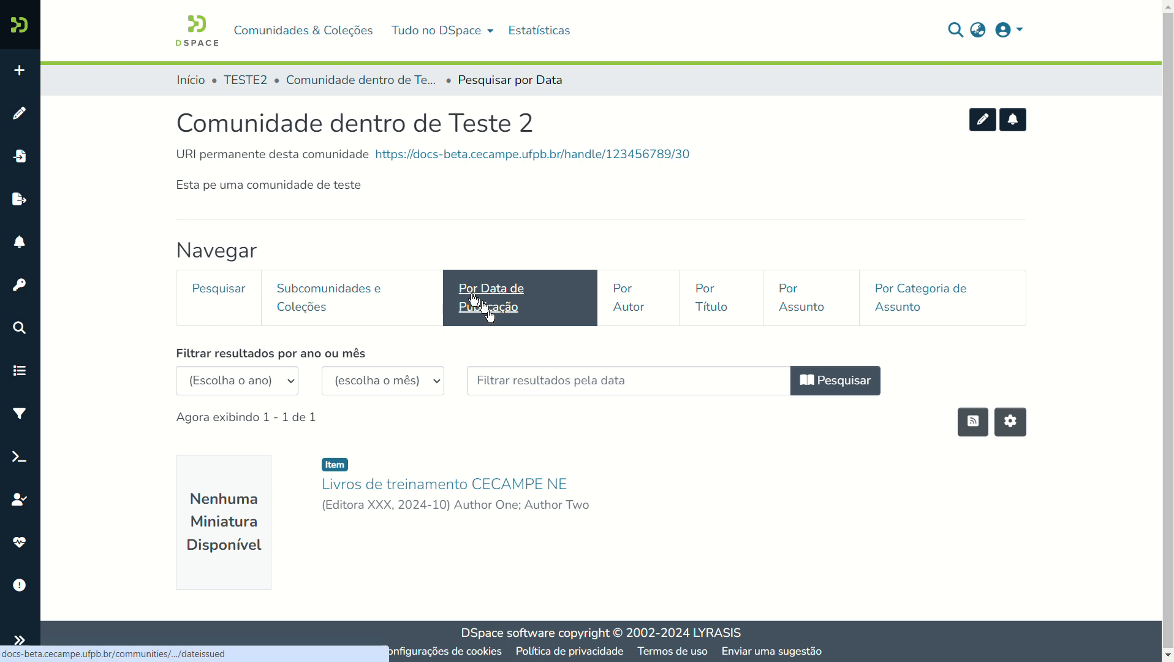
{"action": "left_click", "coordinate": [423, 485]}
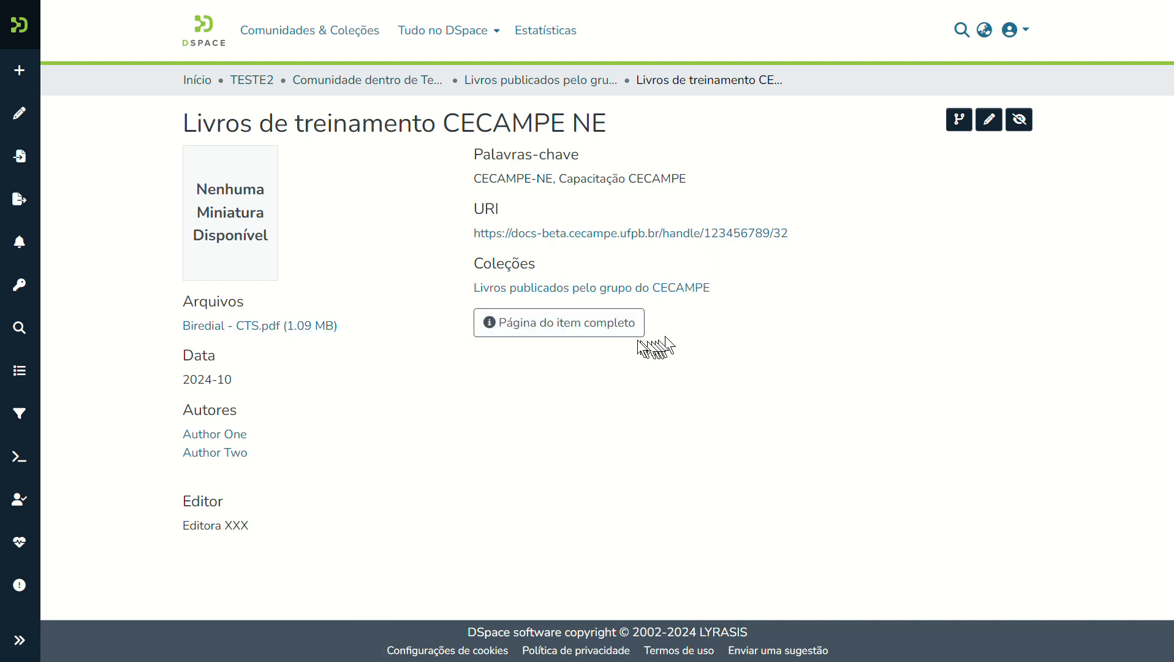
Show the full item record and scroll through its Dublin Core fields and files.
{"action": "left_click", "coordinate": [595, 334]}
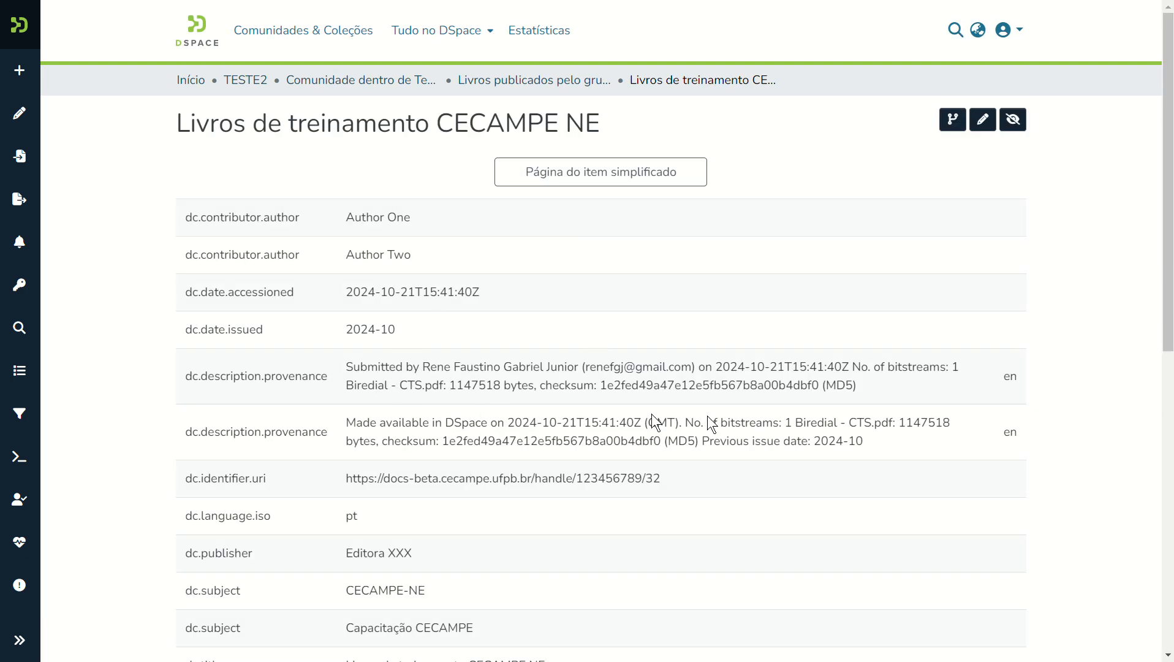
{"action": "left_click_drag", "start_coordinate": [1168, 257], "coordinate": [1168, 444]}
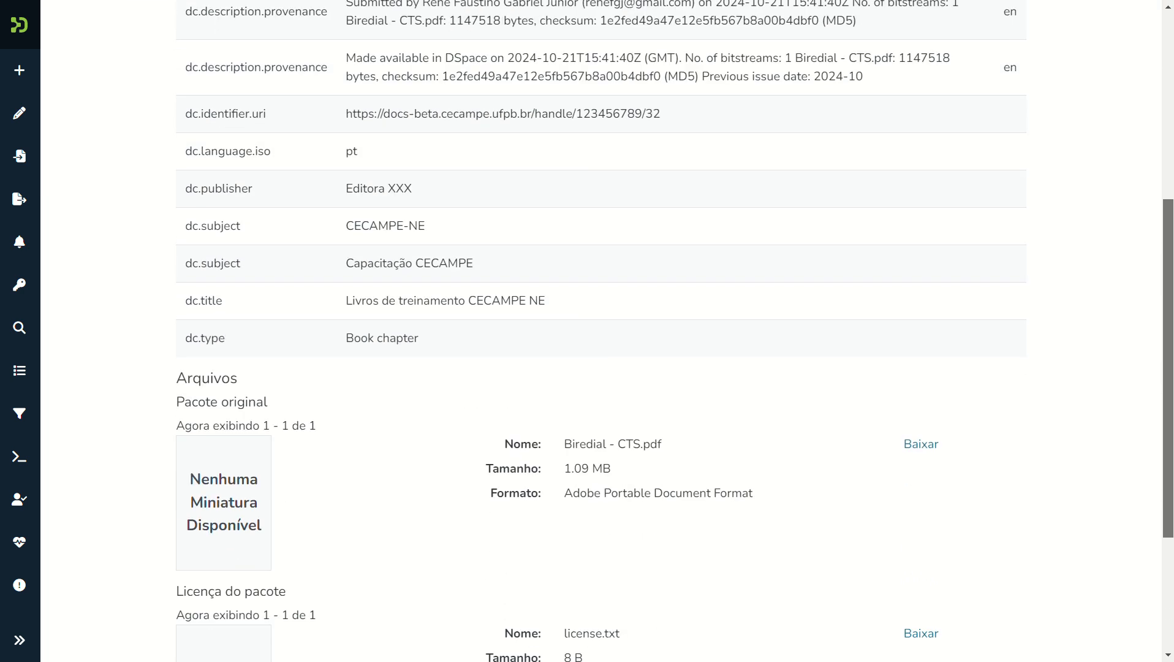
{"action": "left_click_drag", "start_coordinate": [1168, 400], "coordinate": [1168, 500]}
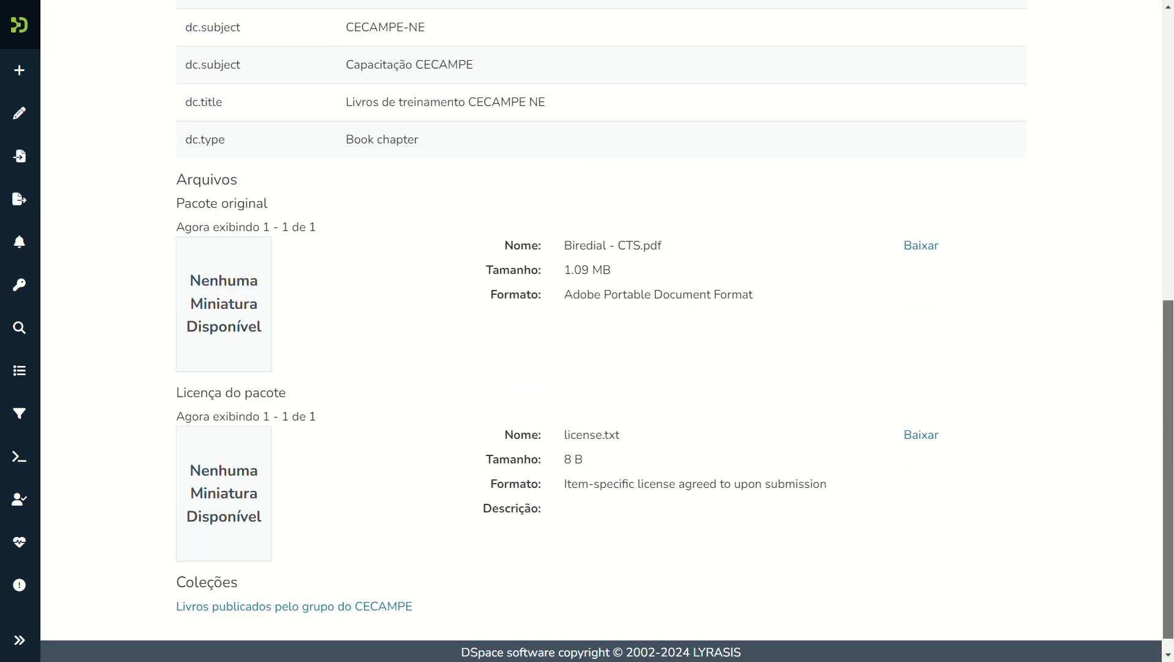
{"action": "scroll", "coordinate": [722, 453], "scroll_direction": "down", "scroll_amount": 1}
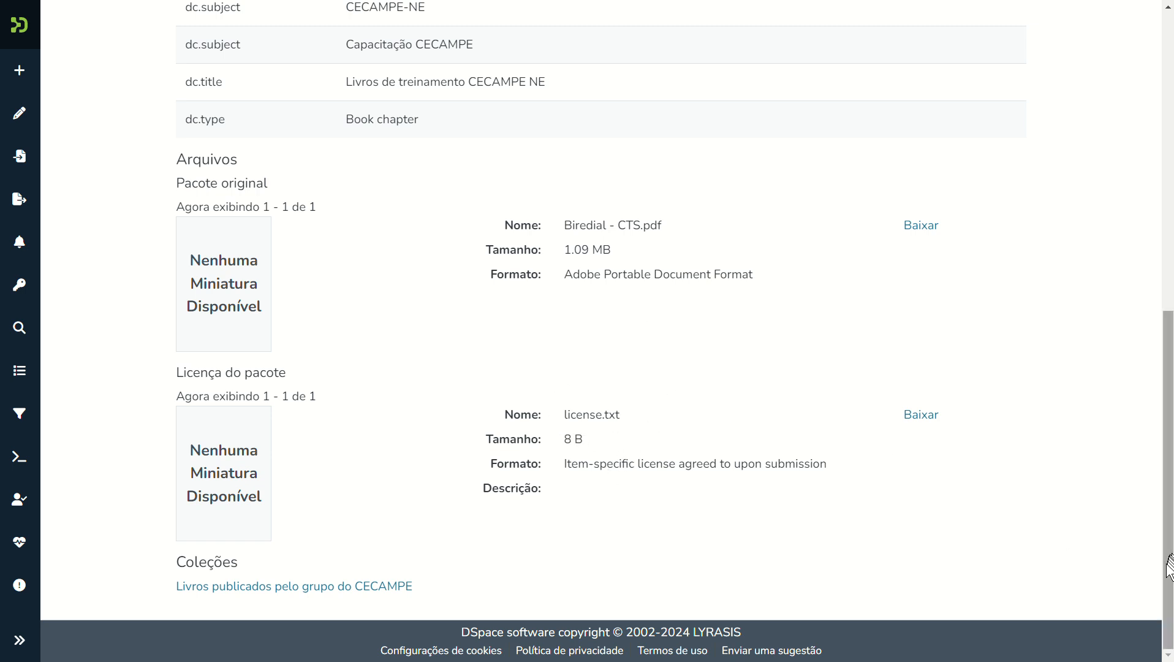
{"action": "left_click_drag", "start_coordinate": [1169, 567], "coordinate": [1155, 222]}
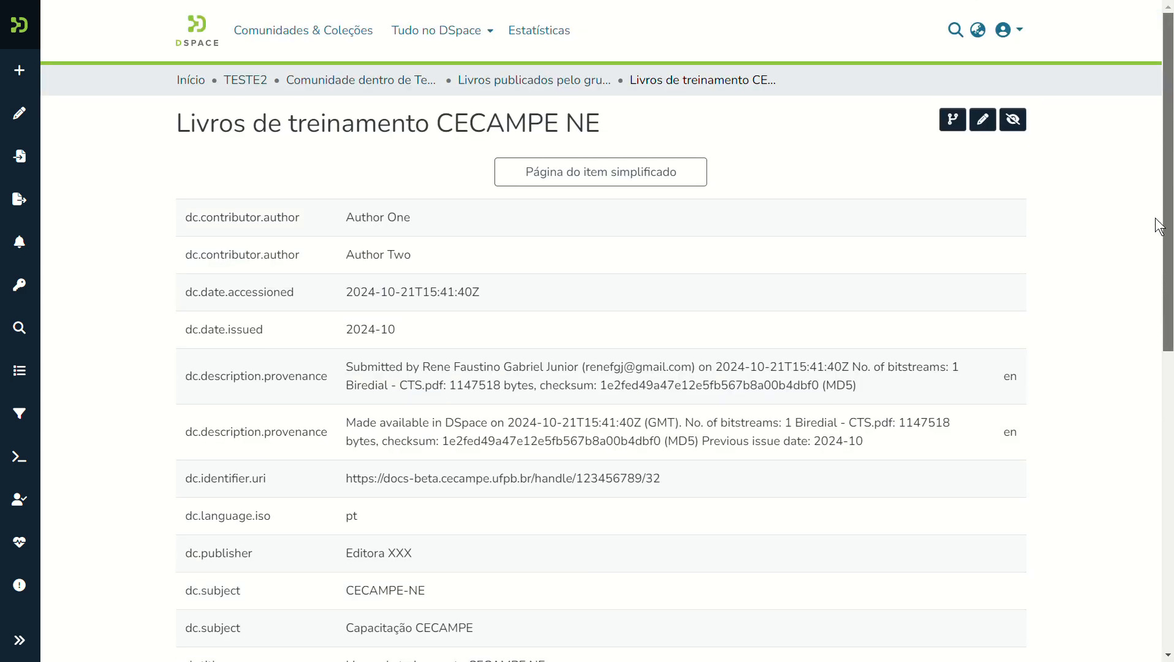
Edit the item, view its Situação tab, then list files on the Bitstreams tab.
{"action": "left_click", "coordinate": [982, 120]}
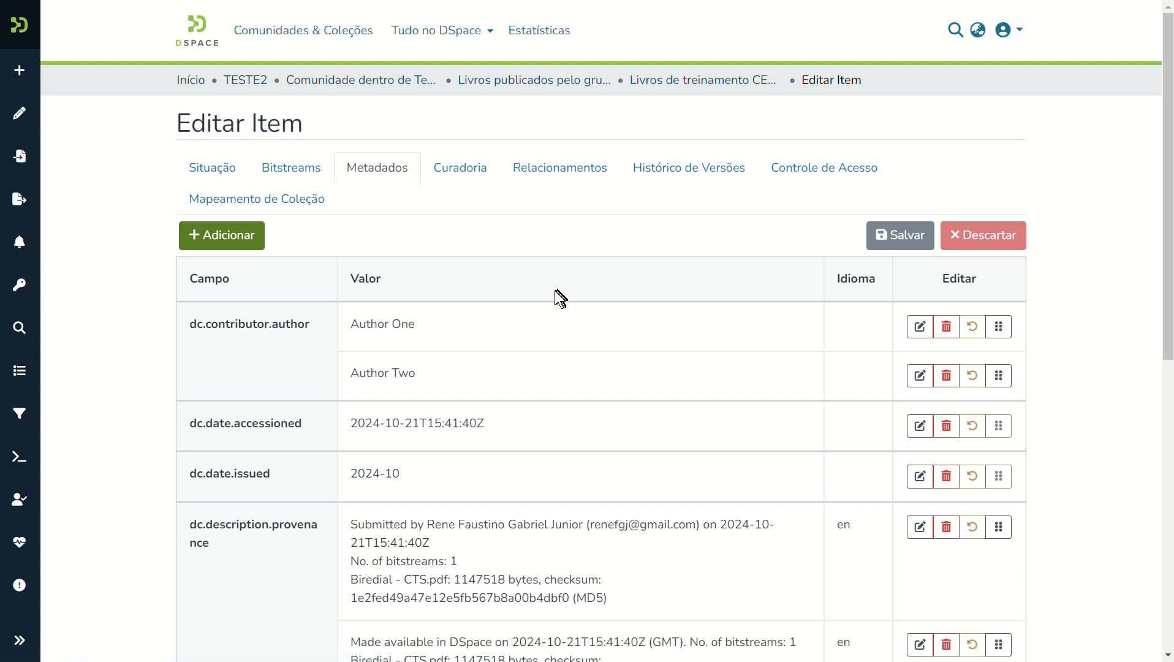
{"action": "left_click", "coordinate": [215, 168]}
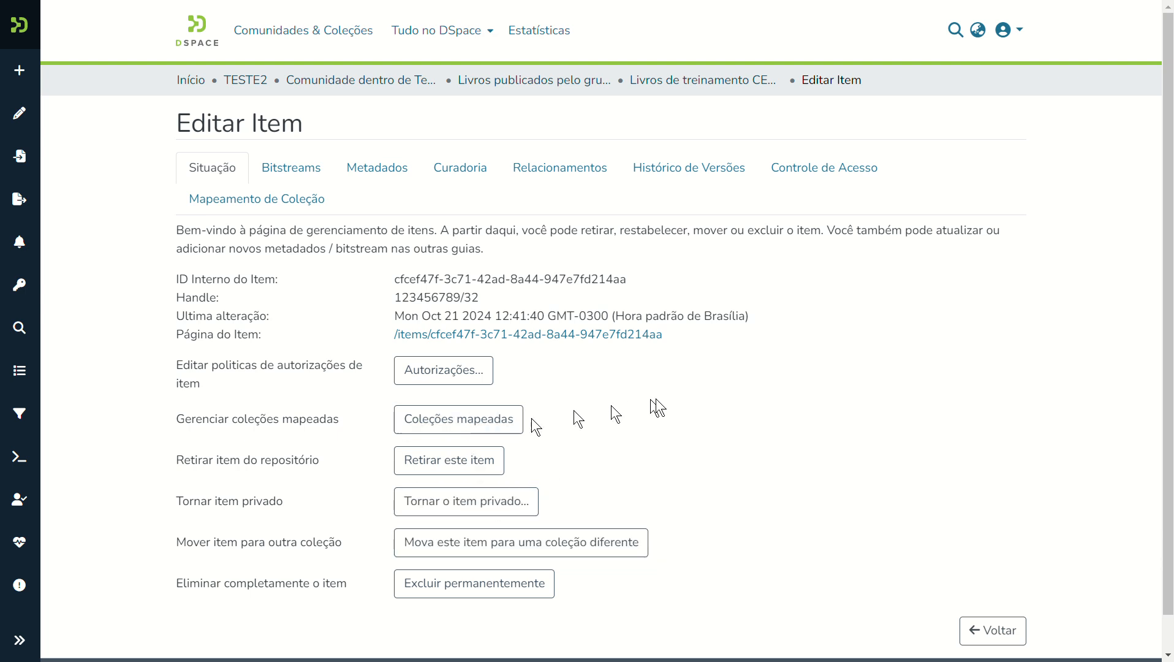
{"action": "left_click", "coordinate": [292, 173]}
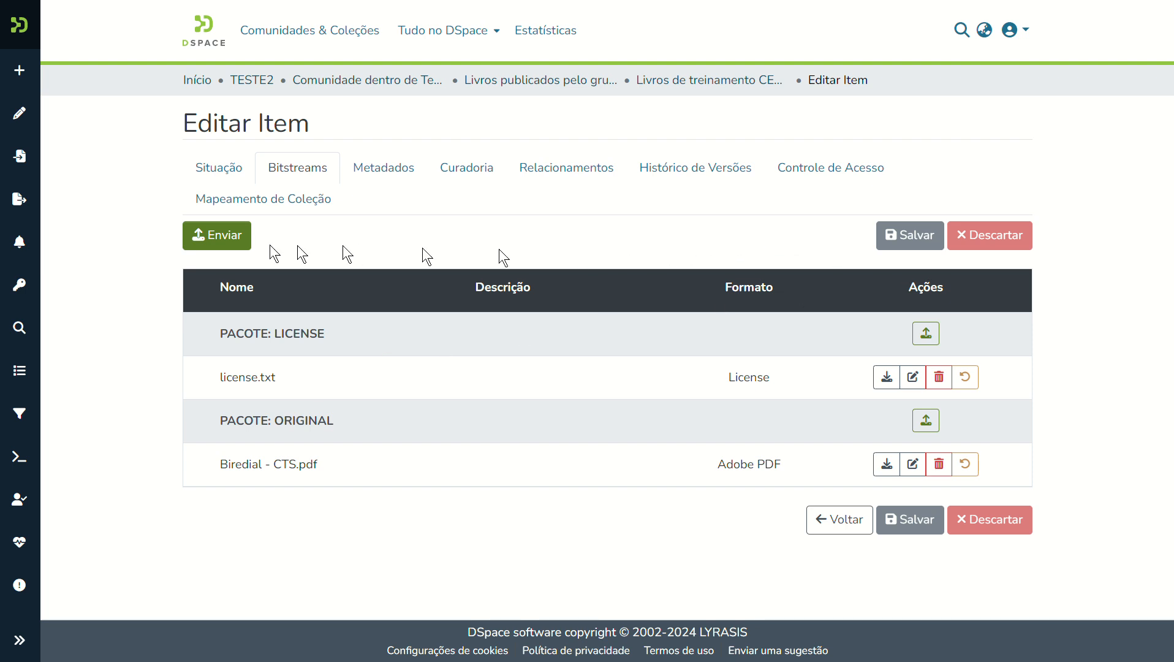
Upload Biredial - CTS.pptx into the ORIGINAL bundle and save its details.
{"action": "left_click", "coordinate": [225, 234]}
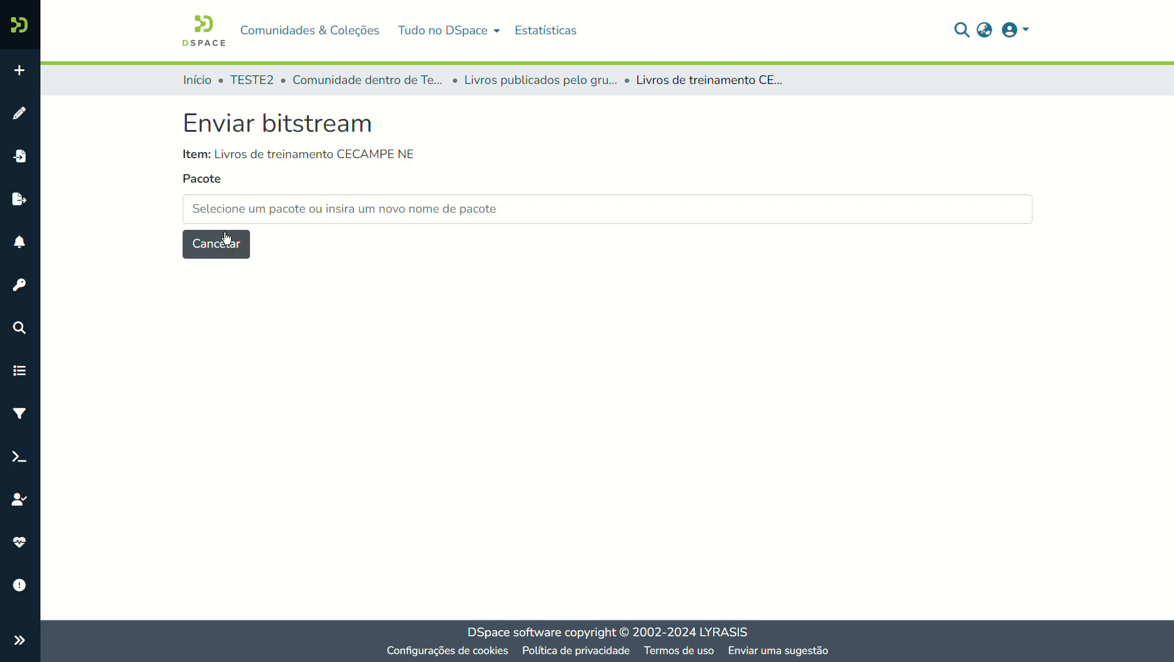
{"action": "left_click", "coordinate": [317, 207]}
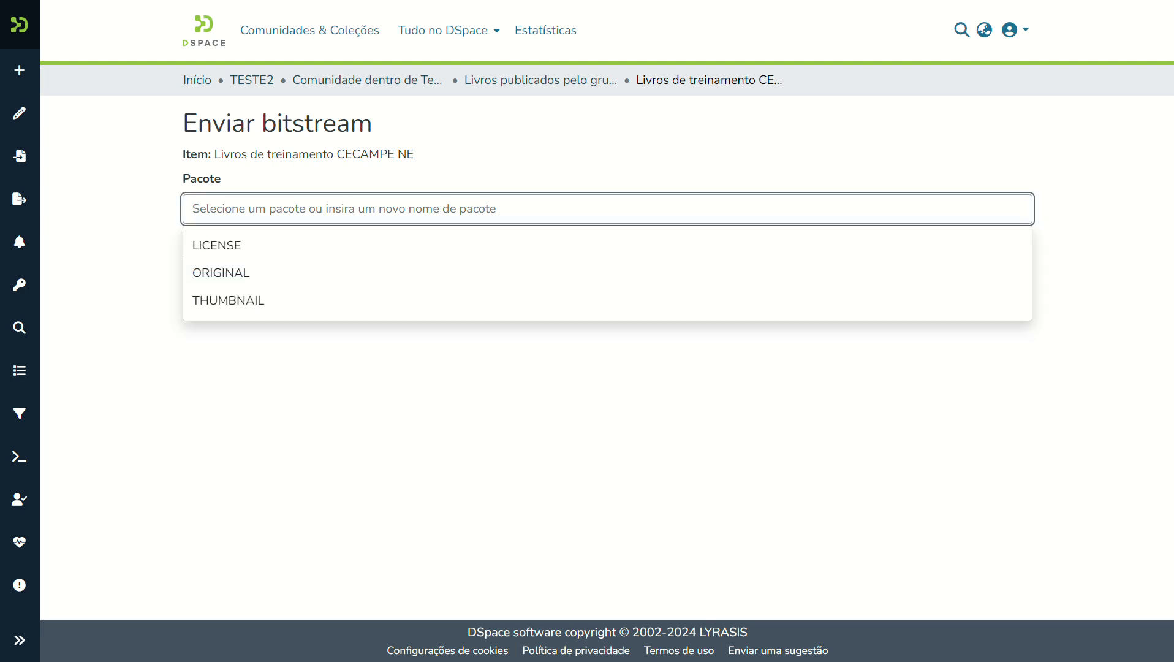
{"action": "left_click", "coordinate": [264, 275]}
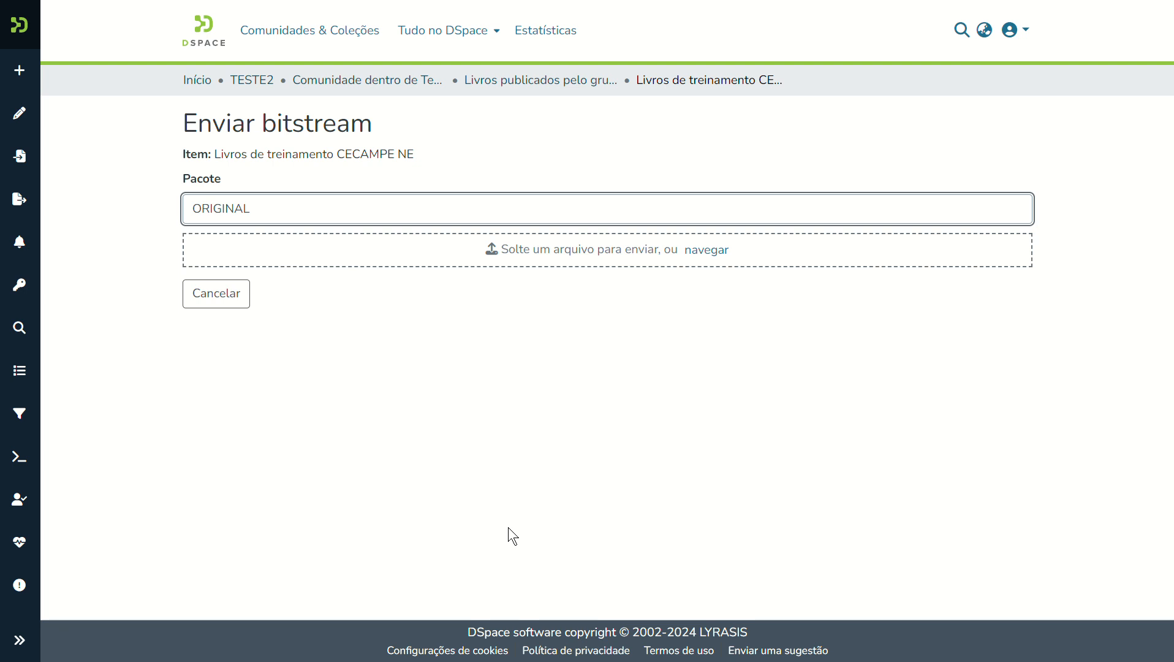
{"action": "key", "text": "alt+Tab"}
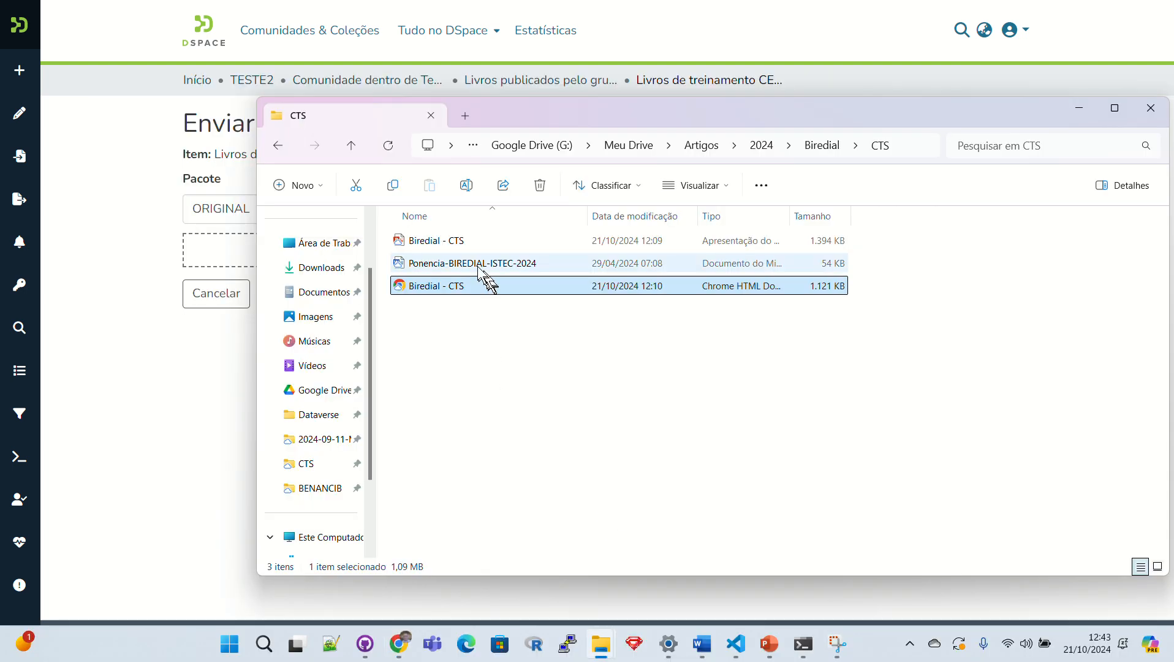
{"action": "left_click_drag", "start_coordinate": [453, 240], "coordinate": [273, 252]}
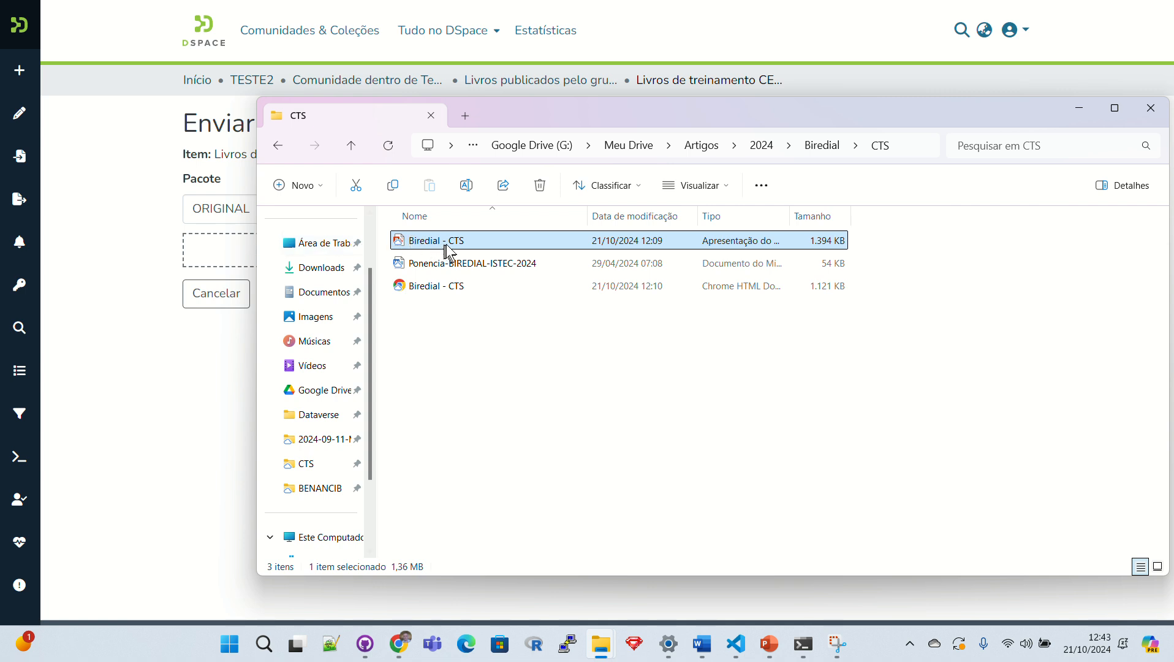
{"action": "left_click_drag", "start_coordinate": [446, 245], "coordinate": [208, 258]}
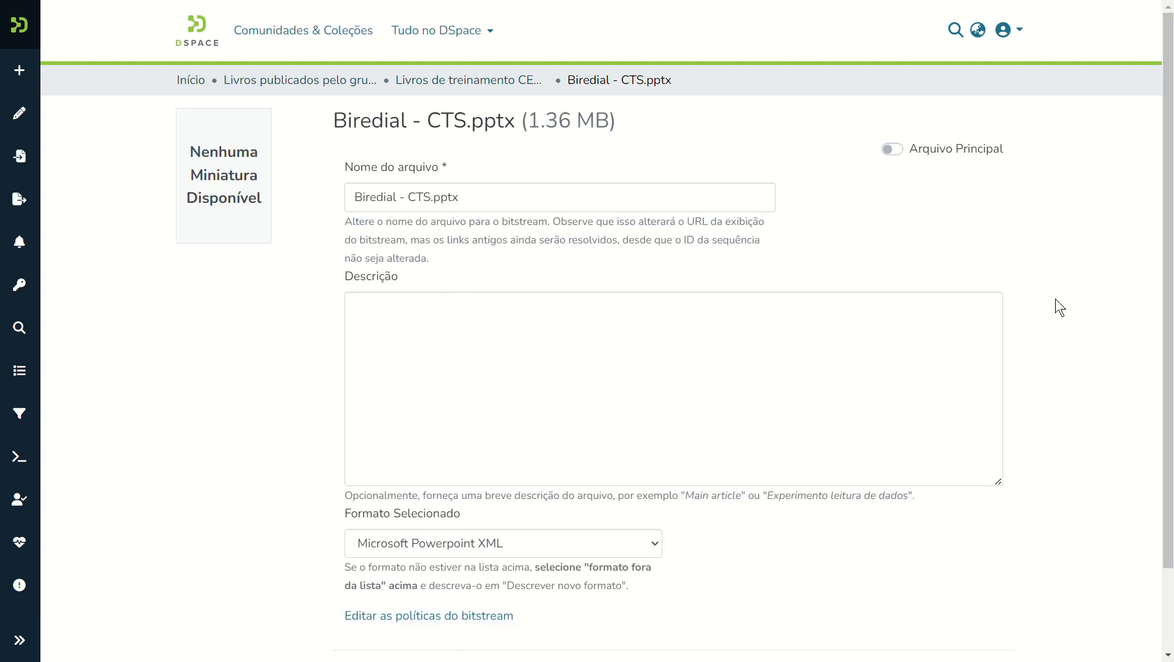
{"action": "scroll", "coordinate": [1170, 243], "scroll_direction": "down", "scroll_amount": 2}
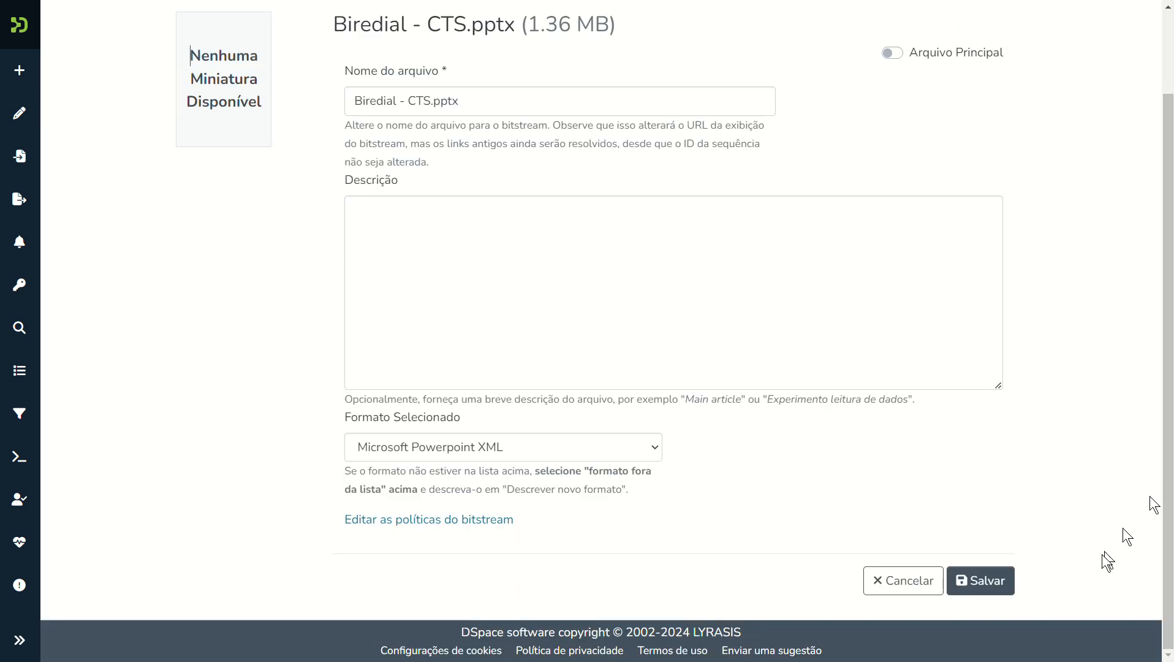
{"action": "left_click", "coordinate": [994, 585]}
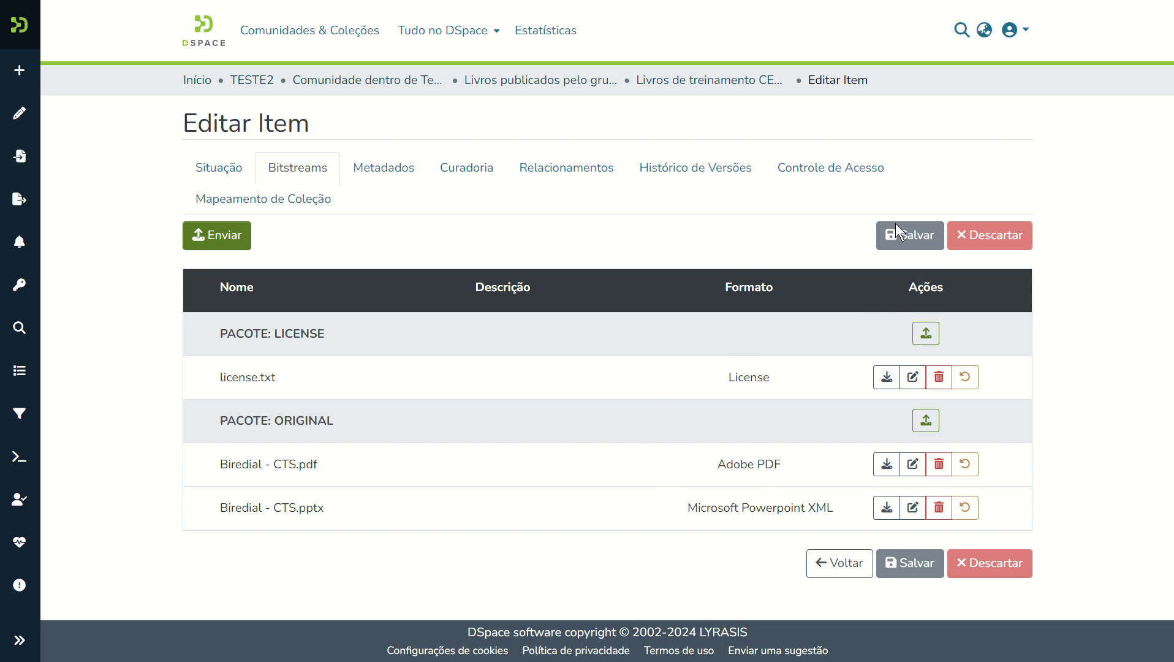
Browse the Metadados and Curadoria tabs, keep NOOP as the task, then go back to the item page.
{"action": "left_click", "coordinate": [375, 172]}
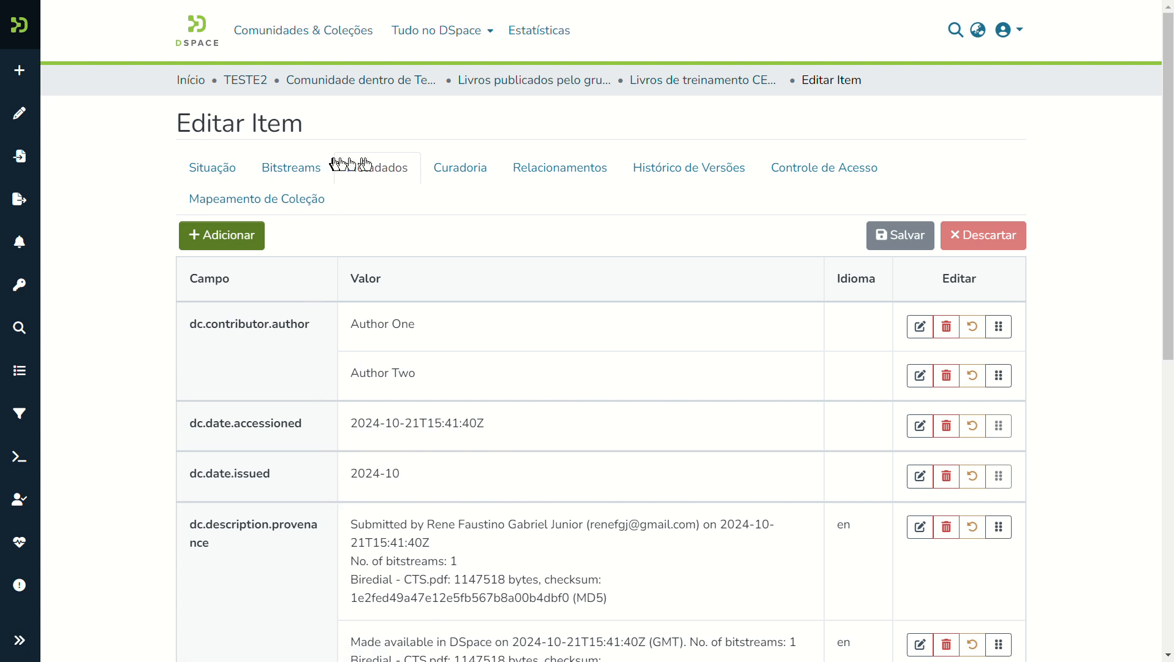
{"action": "left_click", "coordinate": [453, 171]}
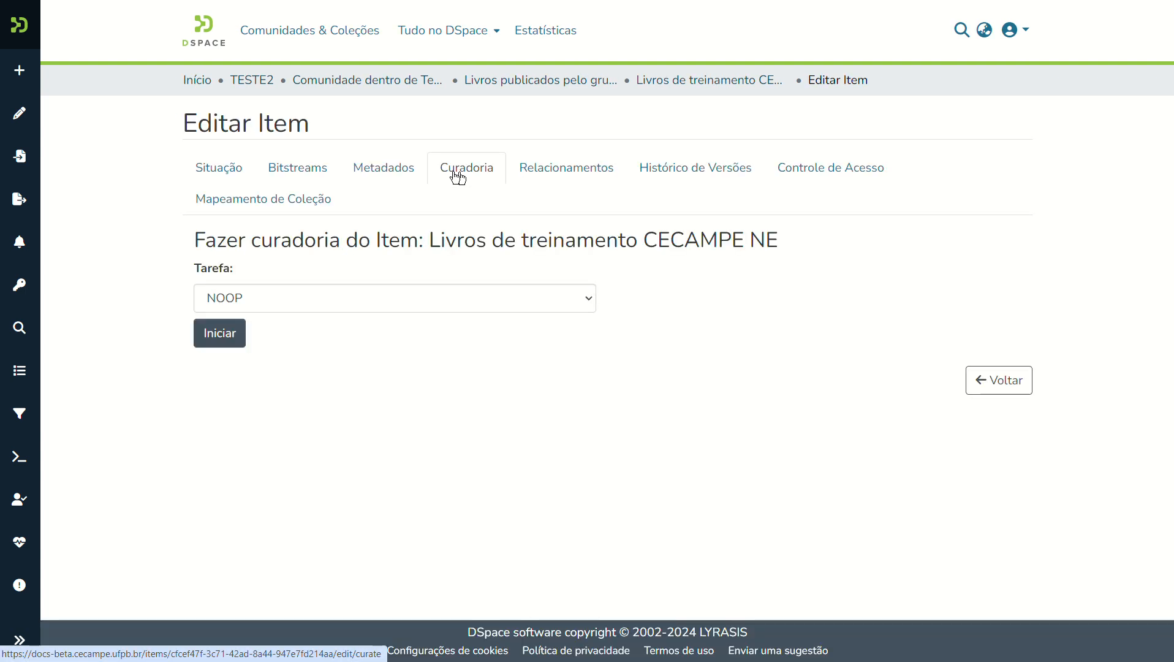
{"action": "left_click", "coordinate": [387, 300]}
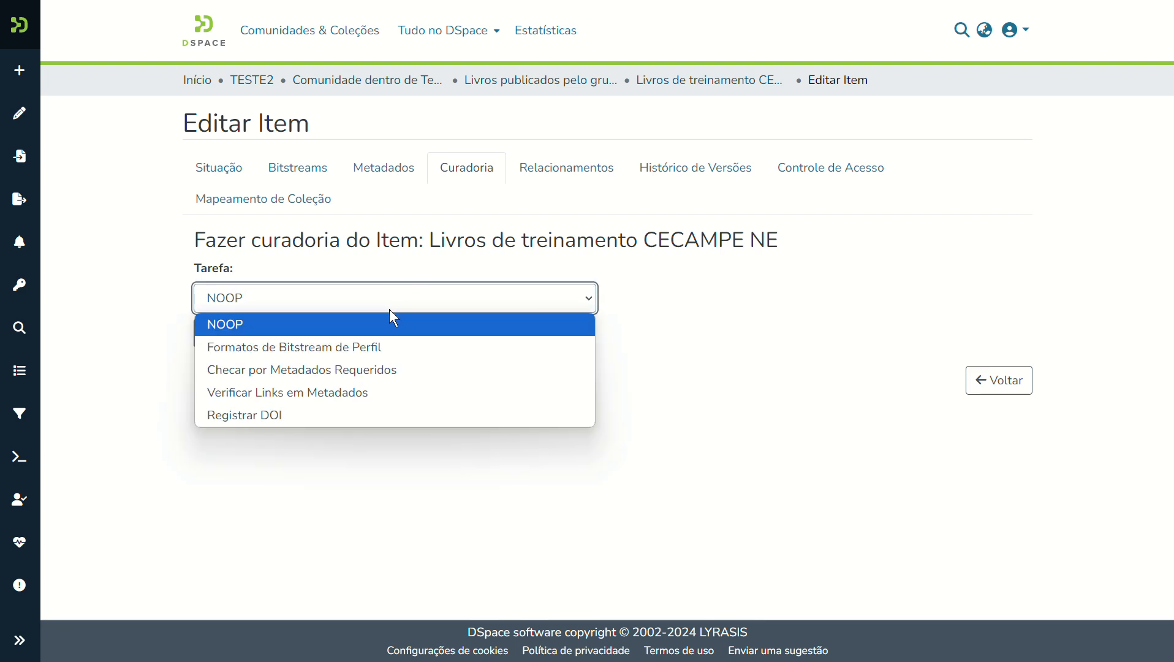
{"action": "left_click", "coordinate": [389, 310]}
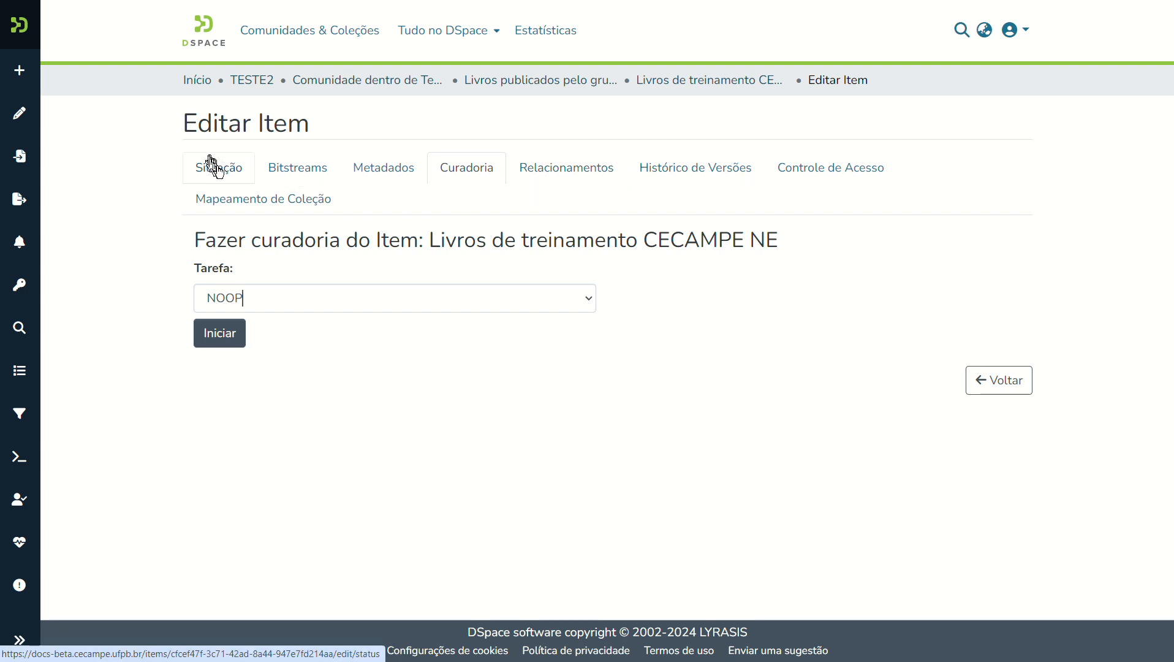
{"action": "left_click", "coordinate": [989, 385]}
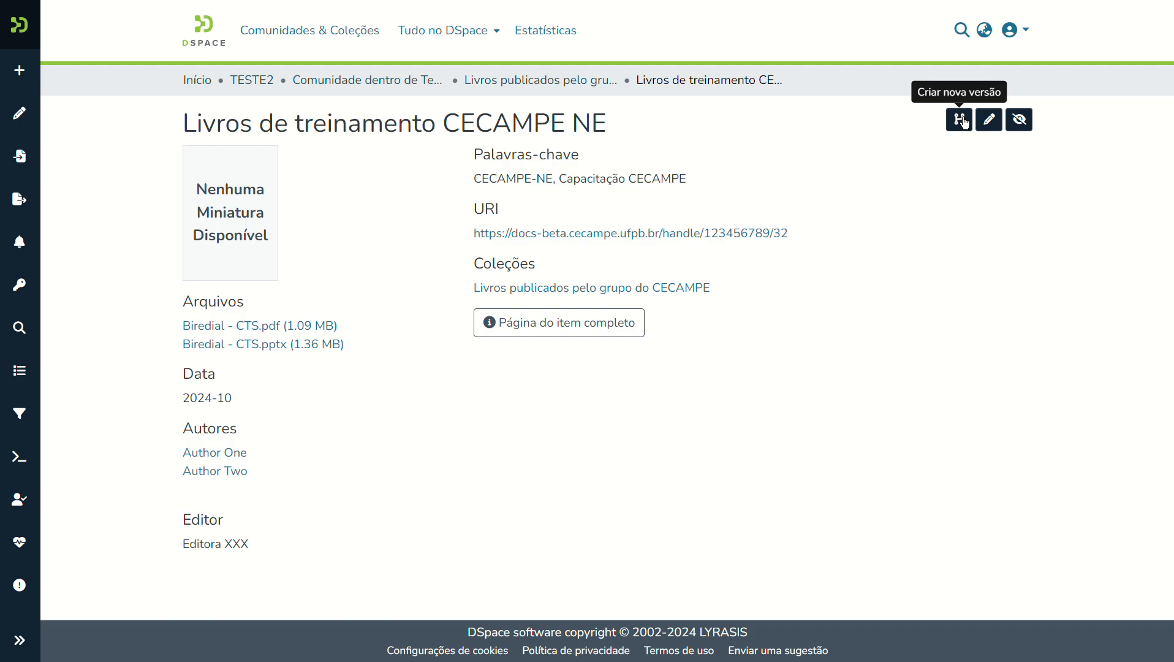
Start and cancel a new version of the item, then reopen it in the editor.
{"action": "left_click", "coordinate": [965, 122]}
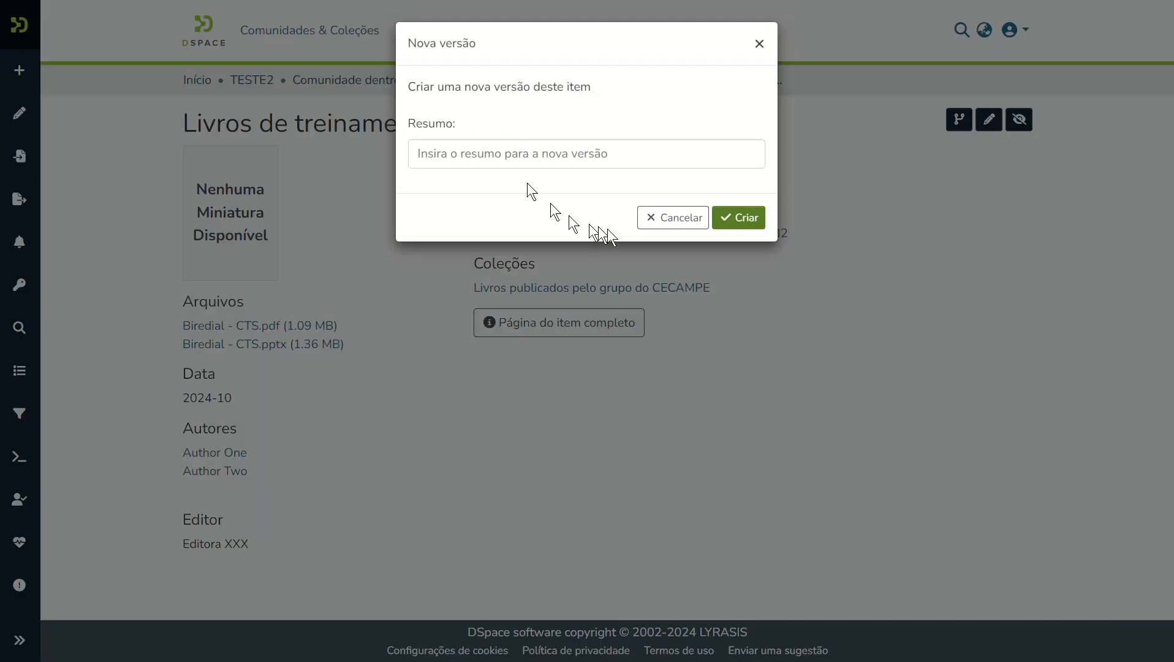
{"action": "left_click", "coordinate": [681, 226]}
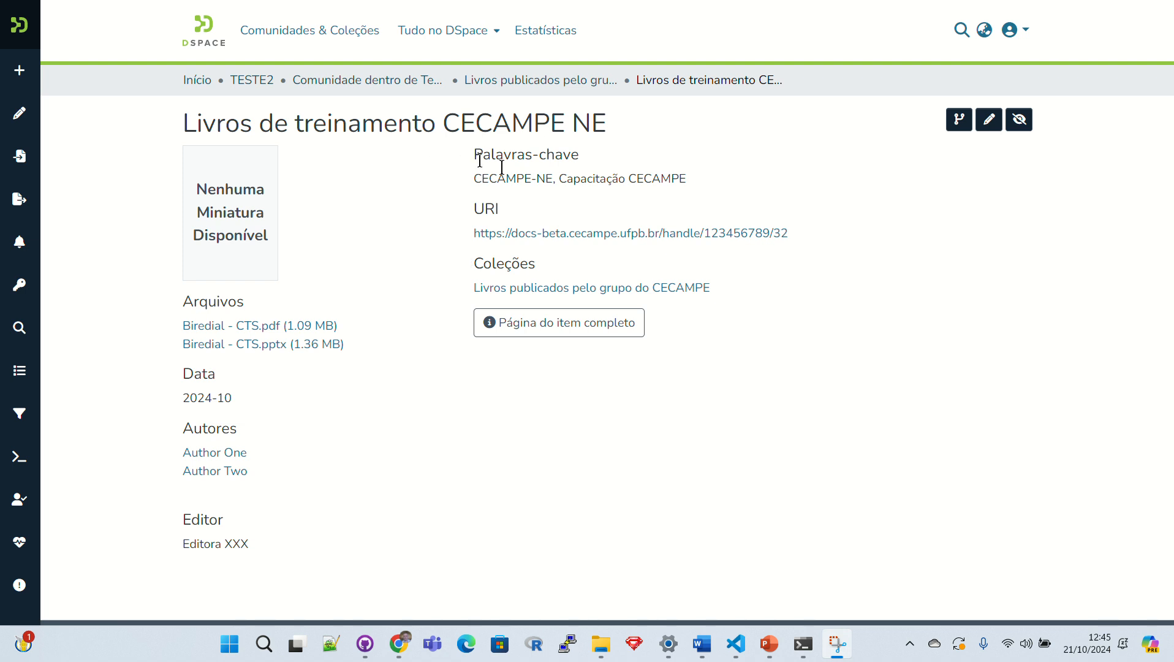
{"action": "left_click", "coordinate": [987, 122]}
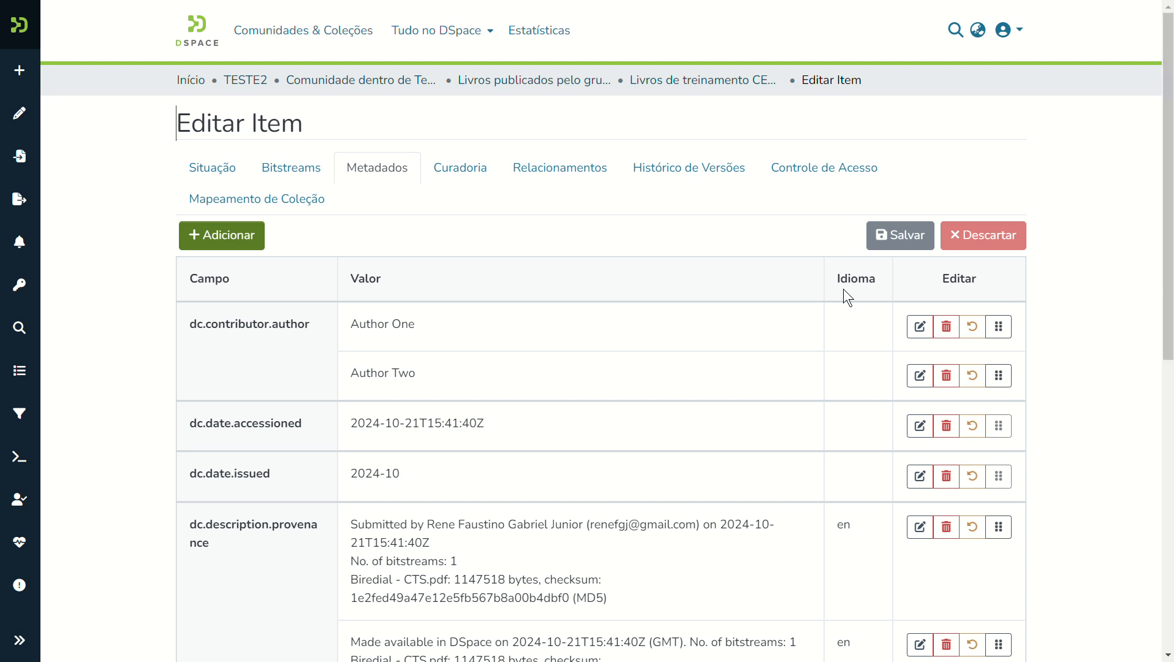
Look through the item's collection mappings and status, ending on its Bitstreams list.
{"action": "left_click", "coordinate": [256, 199]}
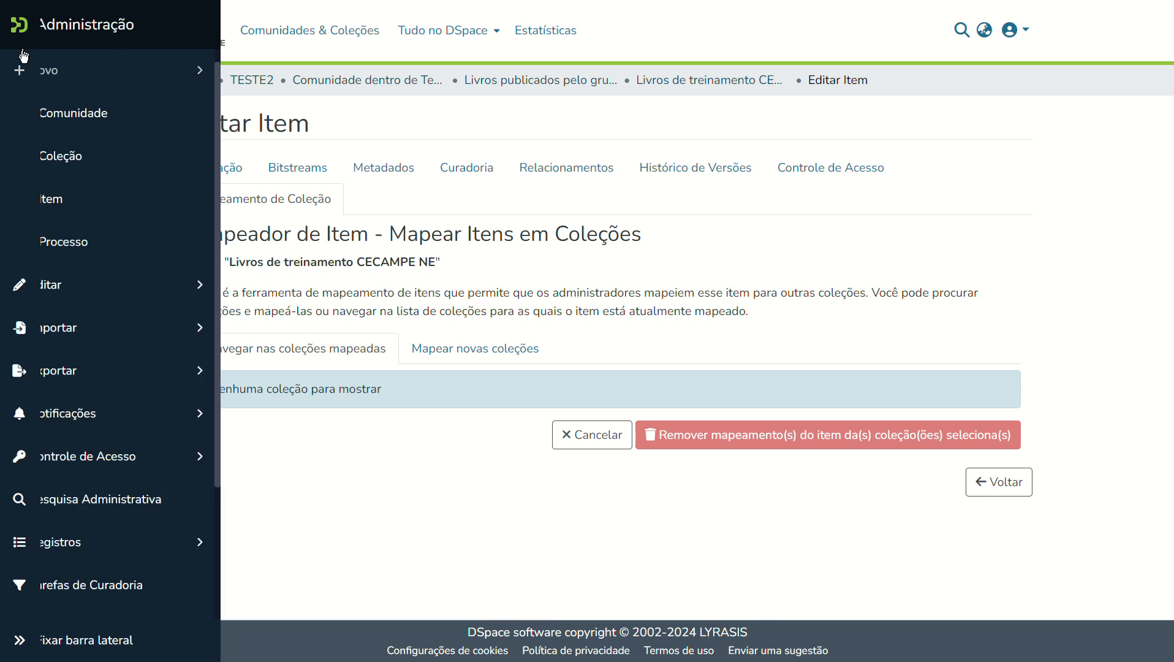
{"action": "left_click", "coordinate": [228, 175]}
{"action": "left_click", "coordinate": [296, 170]}
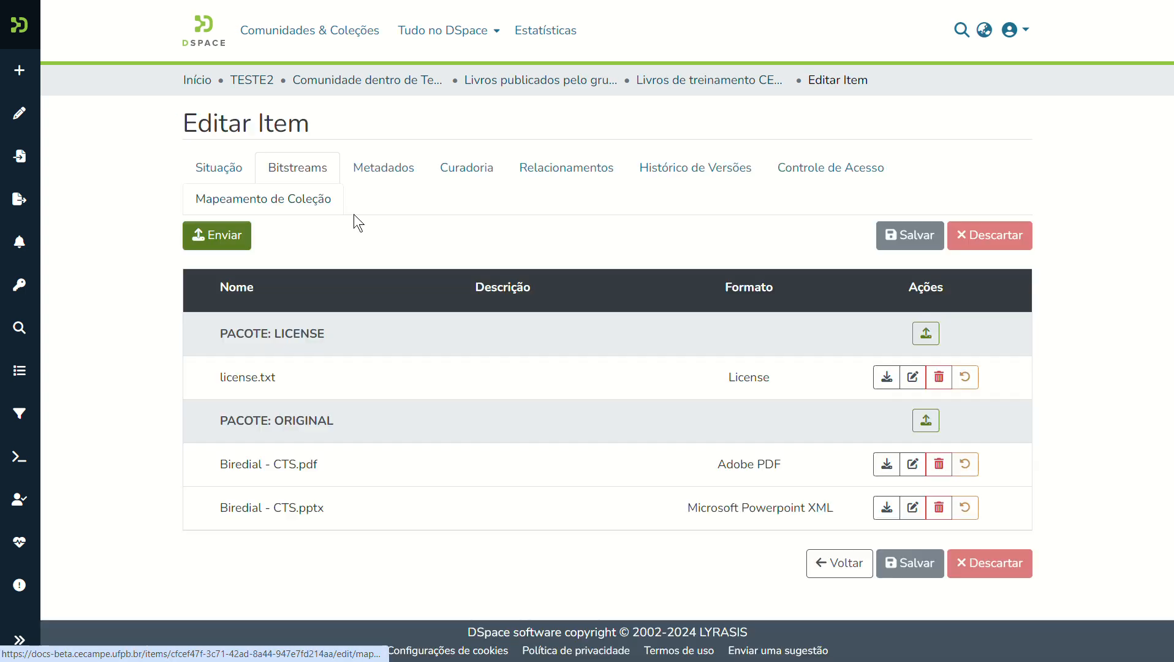
Start a new file upload targeting a newly created THUMBNAIL bundle, and capture a screen region.
{"action": "left_click", "coordinate": [246, 237]}
{"action": "left_click", "coordinate": [435, 208]}
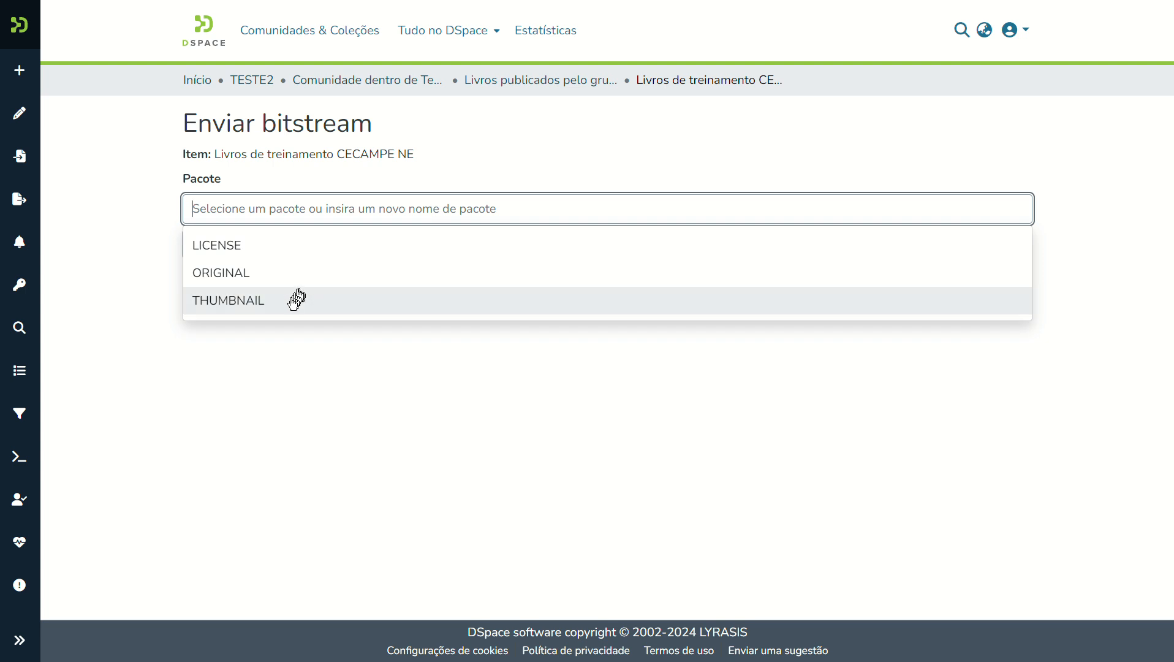
{"action": "left_click", "coordinate": [222, 301]}
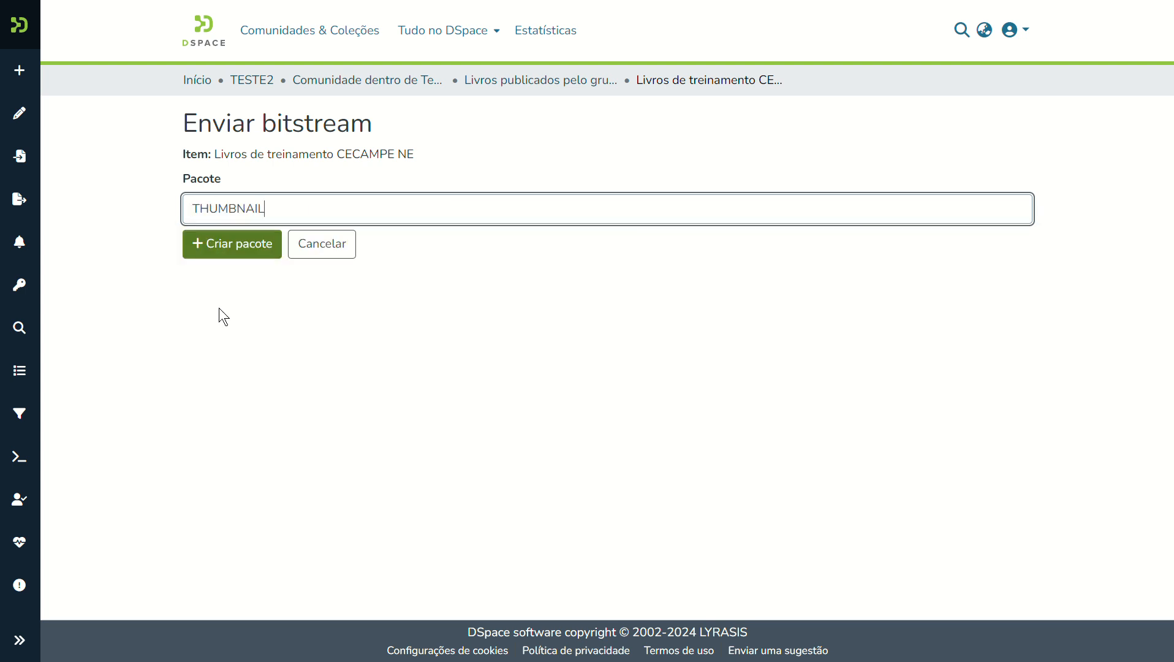
{"action": "left_click", "coordinate": [237, 254]}
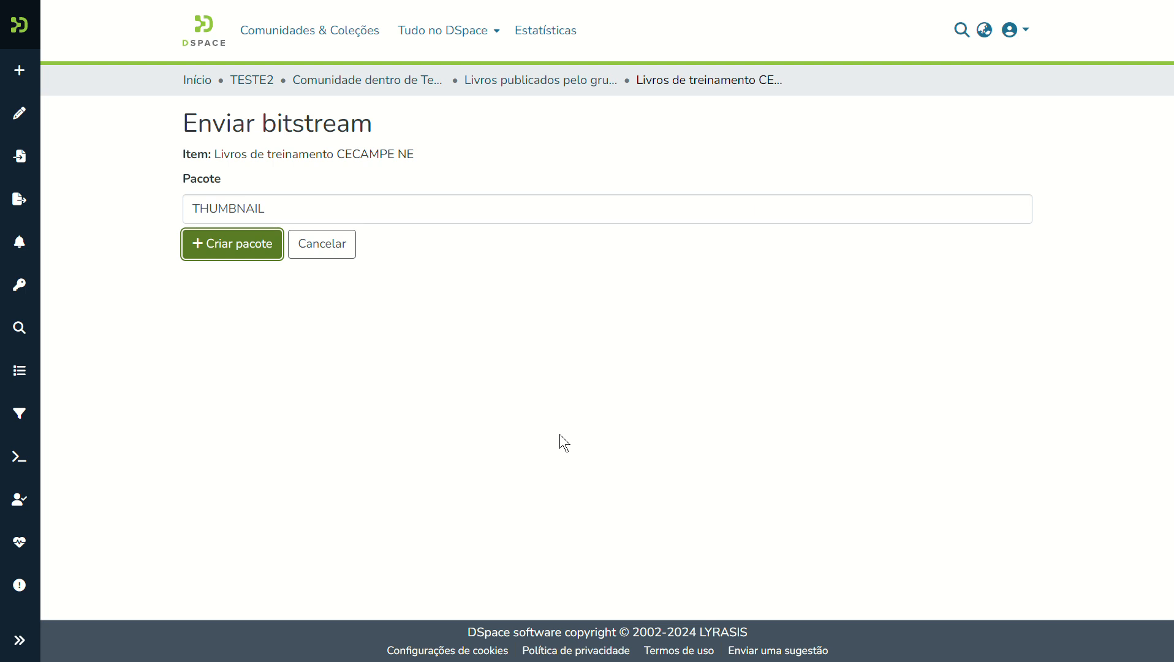
{"action": "key", "text": "super+shift+s"}
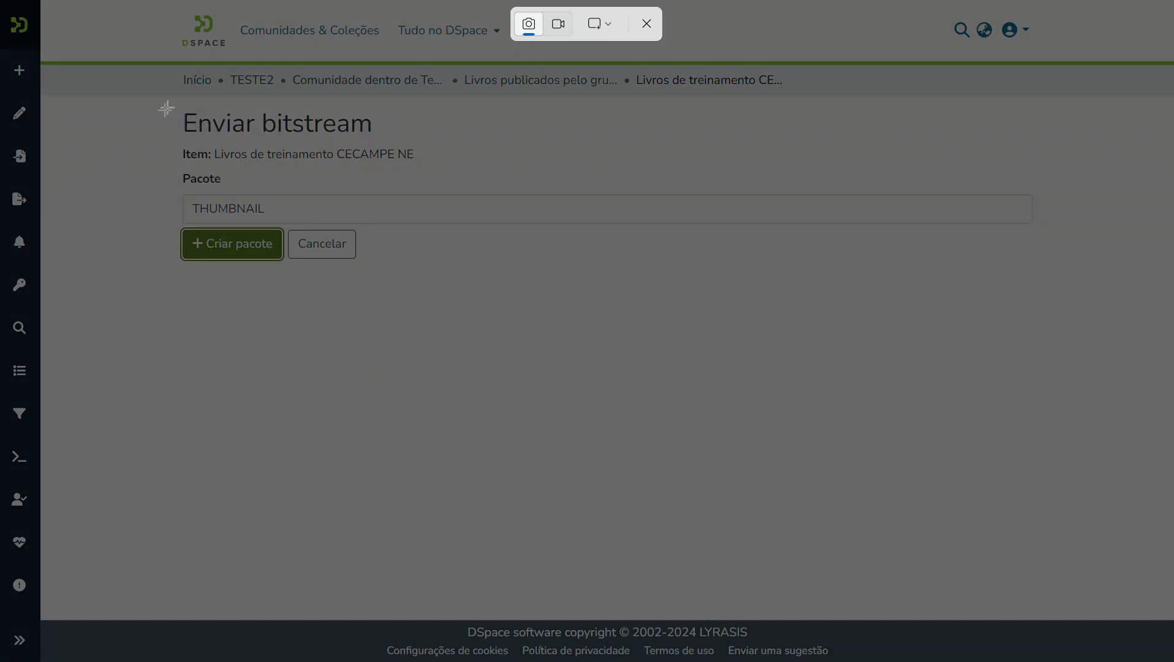
{"action": "left_click_drag", "start_coordinate": [166, 105], "coordinate": [425, 449]}
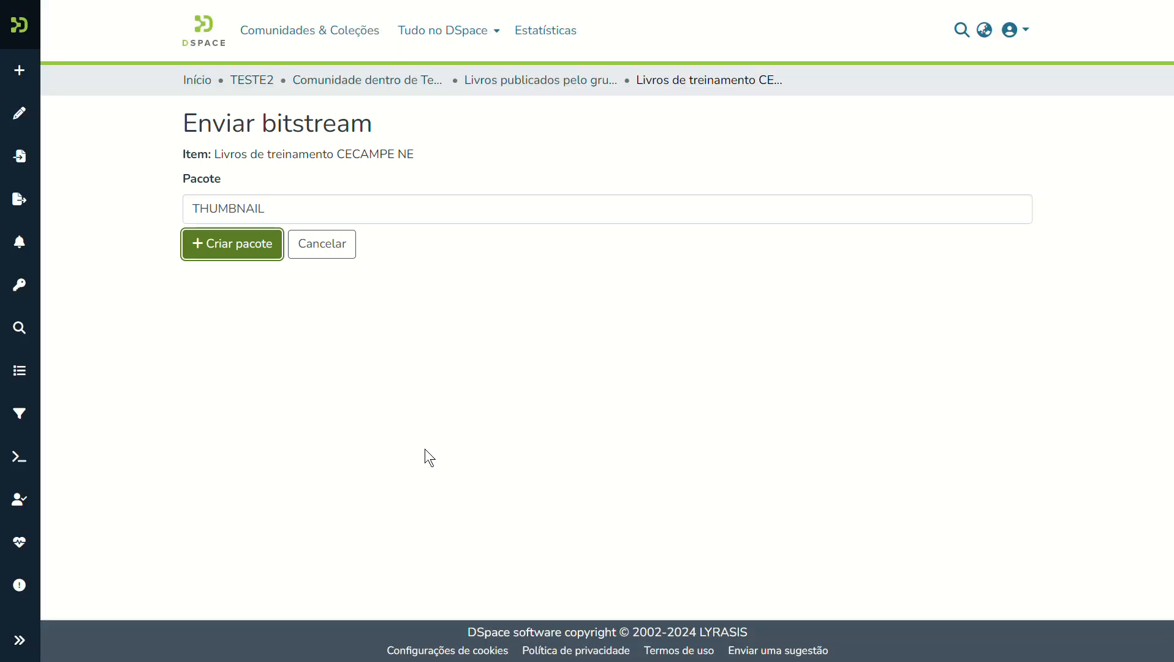
Upload the Mona Lisa image into THUMBNAIL, rename it 'Monalisa - Icone', and save.
{"action": "left_click", "coordinate": [233, 246]}
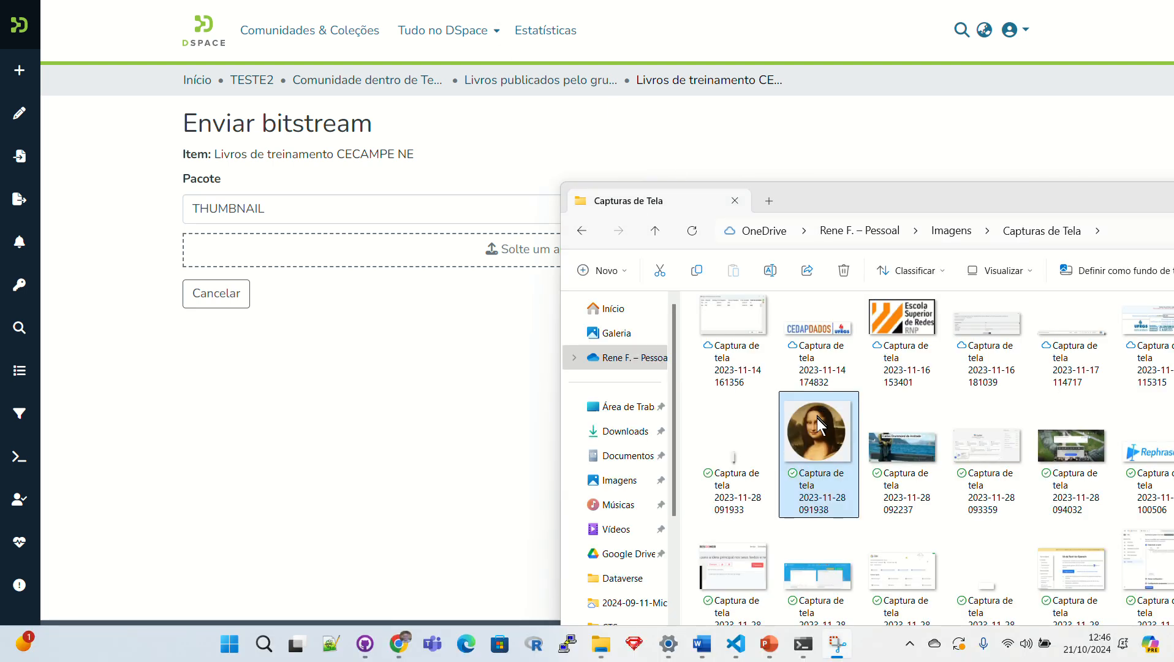
{"action": "left_click_drag", "start_coordinate": [817, 418], "coordinate": [282, 249]}
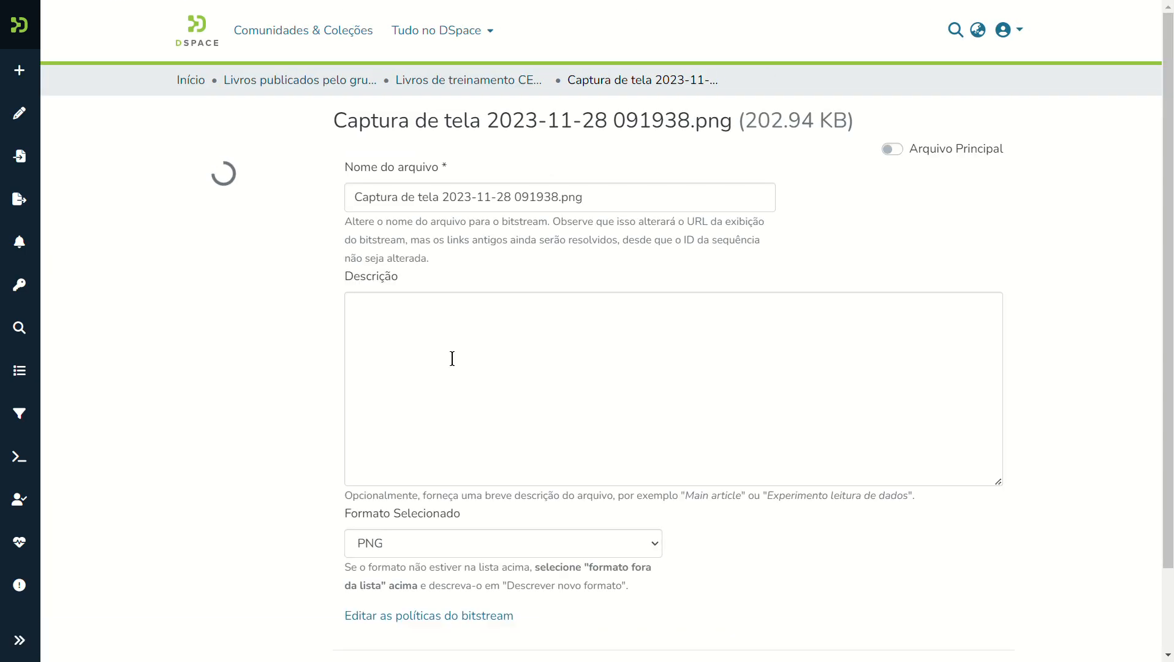
{"action": "left_click", "coordinate": [597, 198]}
{"action": "left_click_drag", "start_coordinate": [583, 196], "coordinate": [310, 247]}
{"action": "type", "text": "M"}
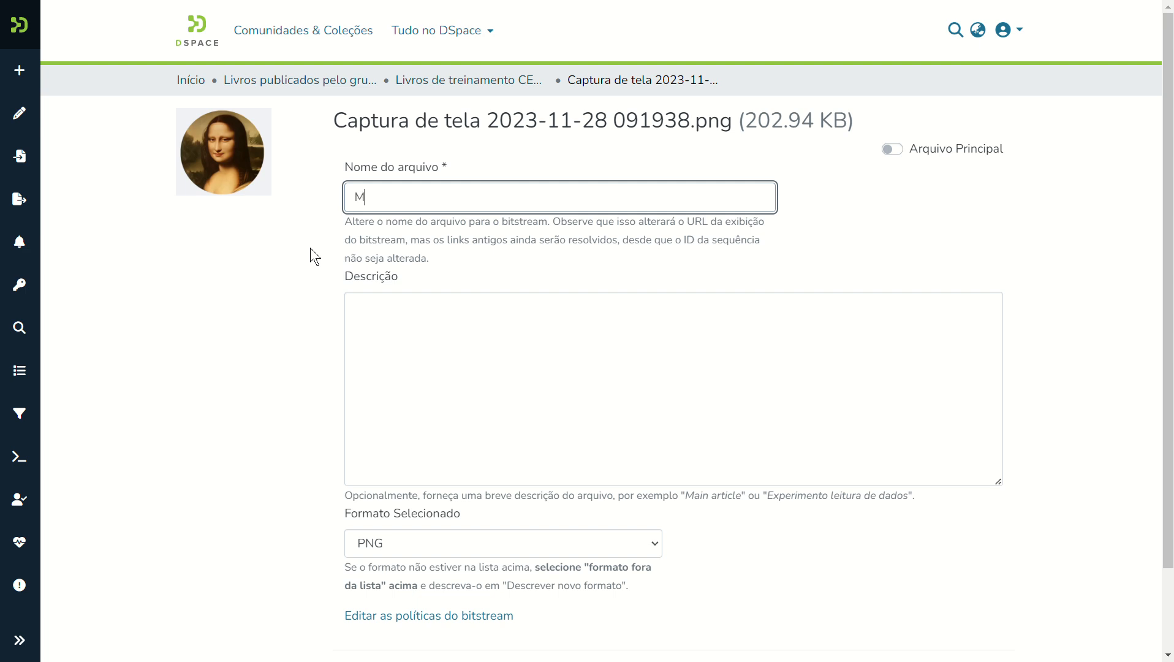
{"action": "type", "text": "onalisa - Icone"}
{"action": "left_click", "coordinate": [400, 347]}
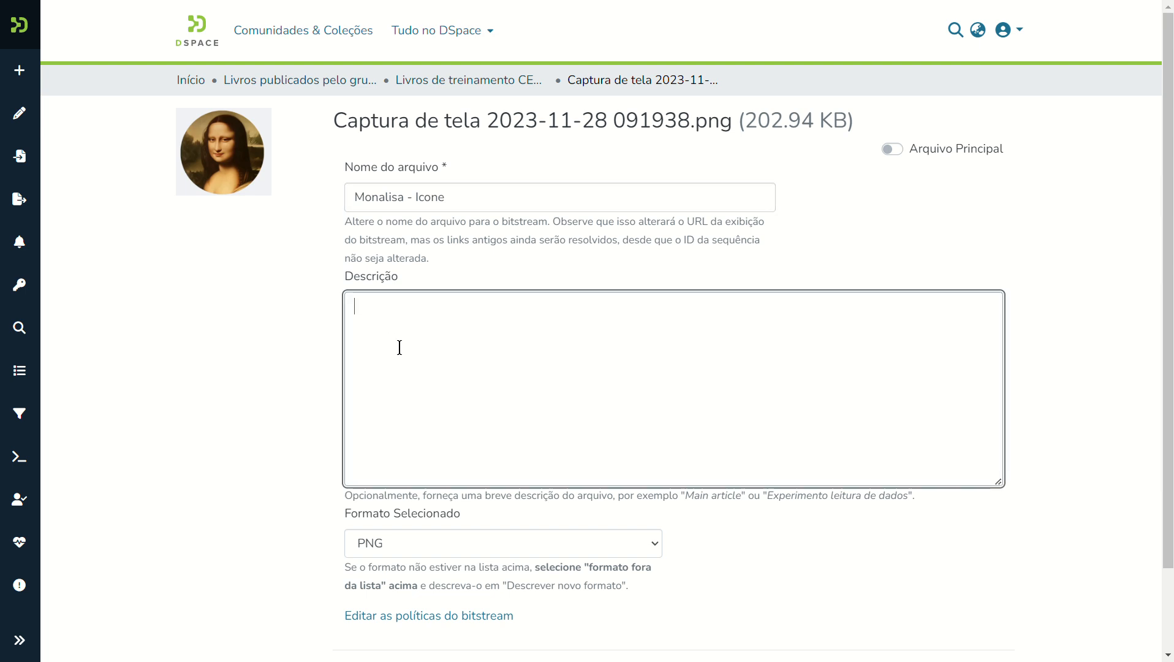
{"action": "scroll", "coordinate": [1168, 196], "scroll_direction": "down", "scroll_amount": 2}
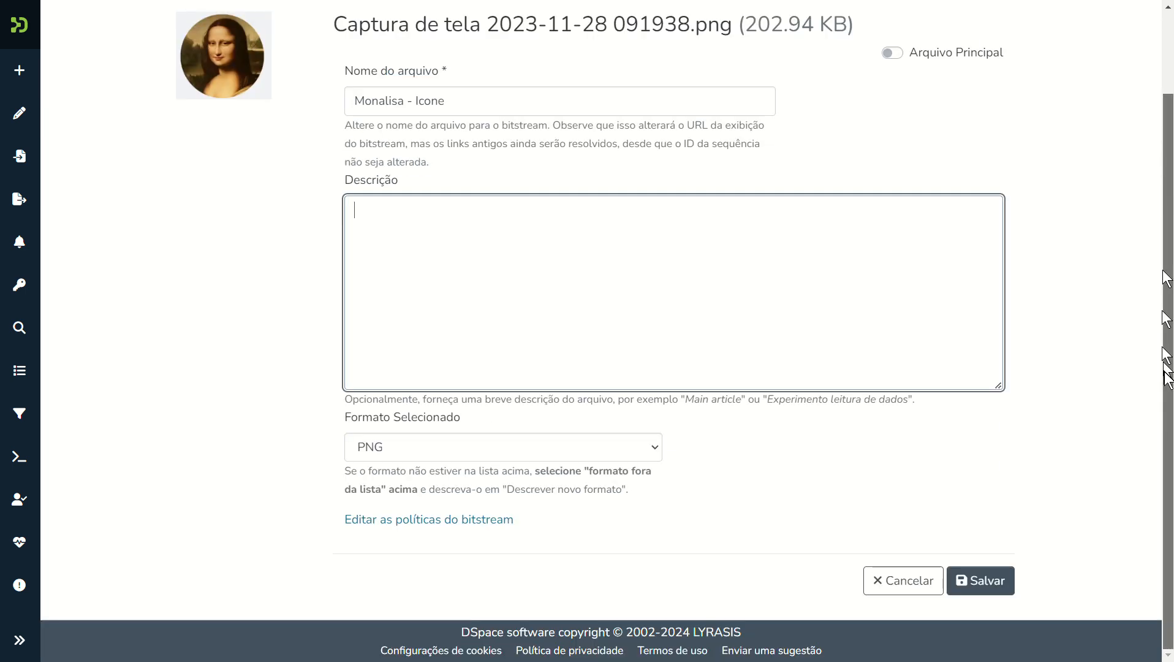
{"action": "left_click", "coordinate": [978, 578]}
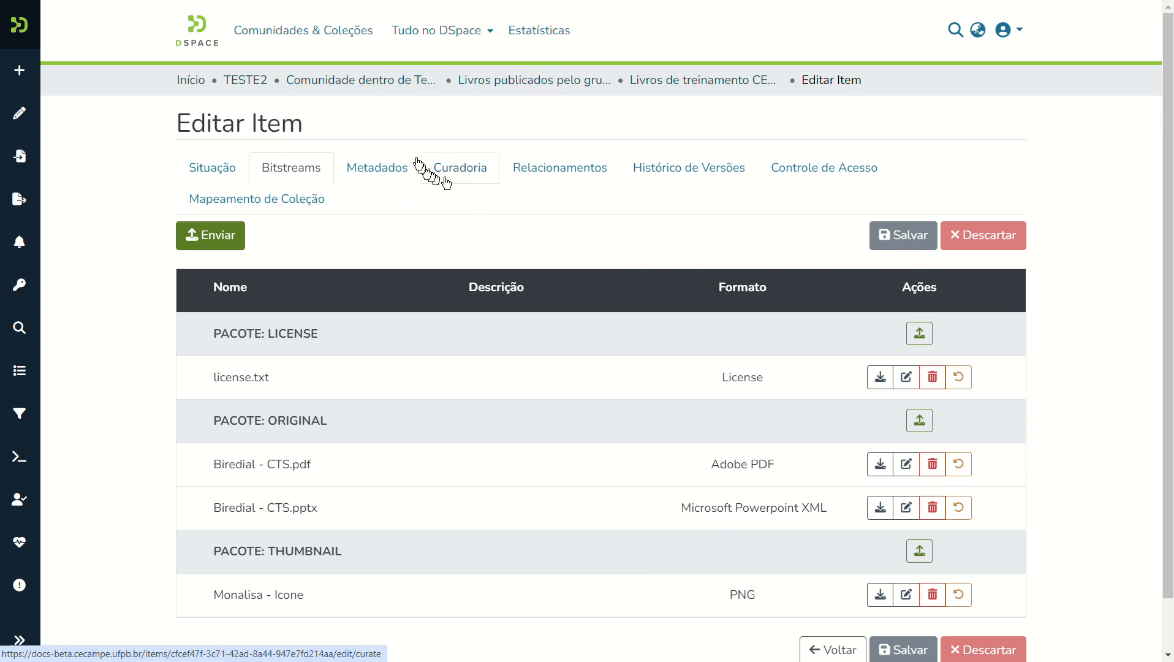
Go to the Comunidade dentro de Teste 2 community page via the breadcrumb.
{"action": "left_click", "coordinate": [389, 79]}
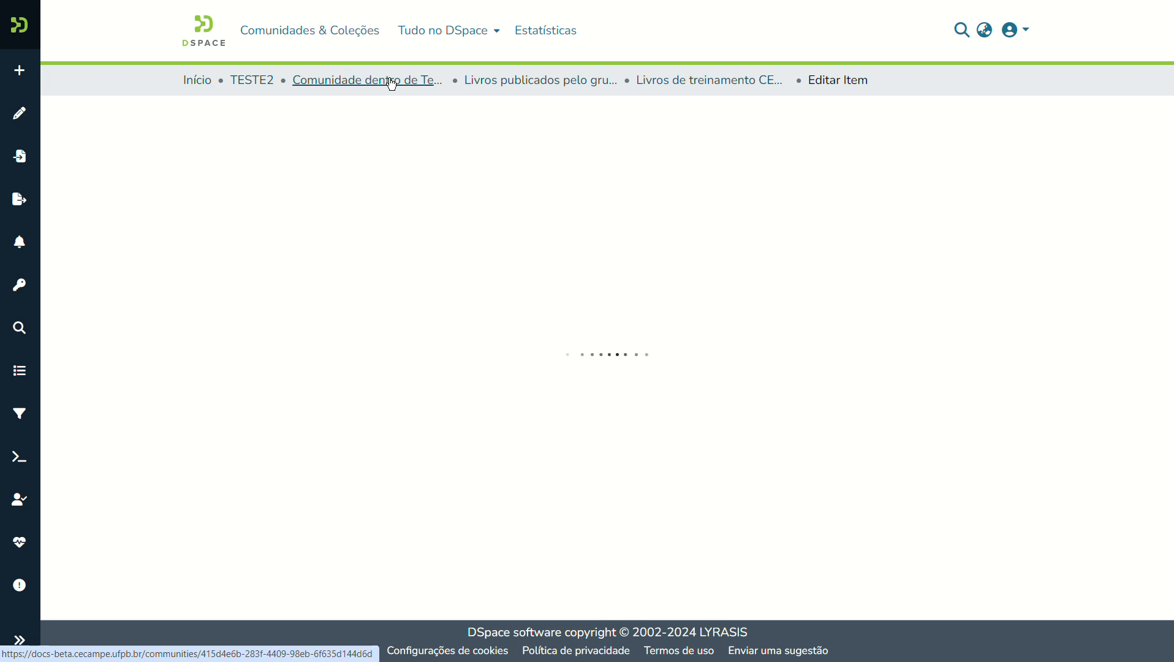